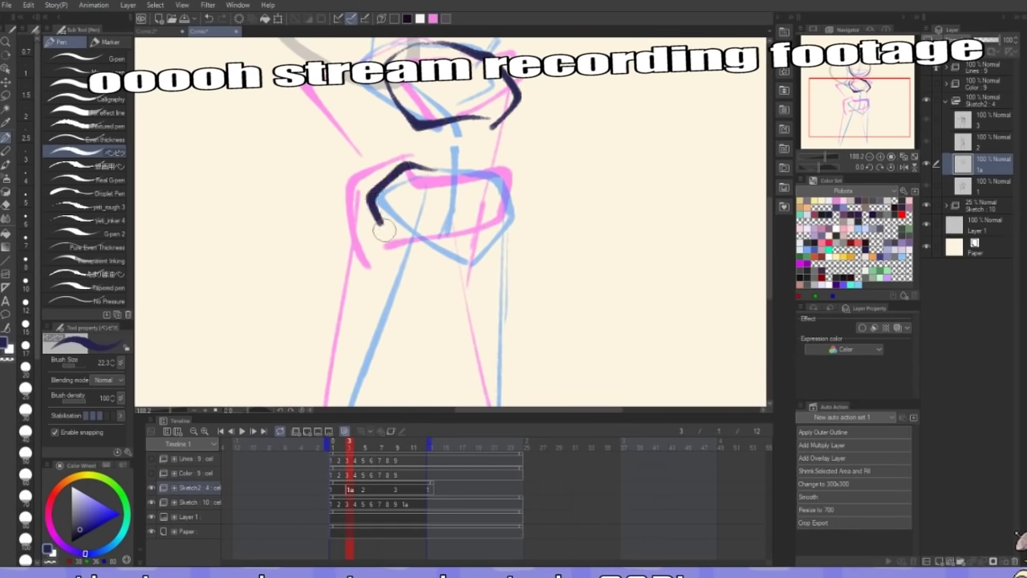
Sketch the hips, legs and outstretched arm on cel 1a, in between the onion-skin poses
drag(384, 231, 468, 265)
drag(436, 158, 469, 265)
scroll(449, 209, down, 3)
drag(422, 239, 385, 348)
drag(480, 228, 492, 329)
scroll(458, 225, up, 2)
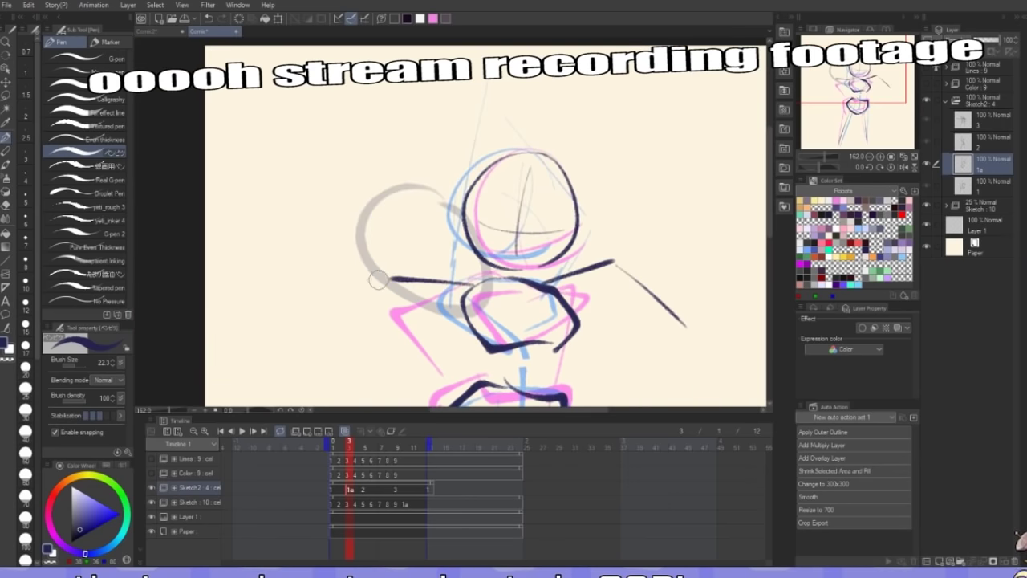
drag(378, 279, 470, 270)
Add a new animation cel at frame 7 of the Sketch2 folder, between cels 2 and 3
click(366, 491)
click(353, 491)
click(367, 493)
click(383, 493)
click(308, 434)
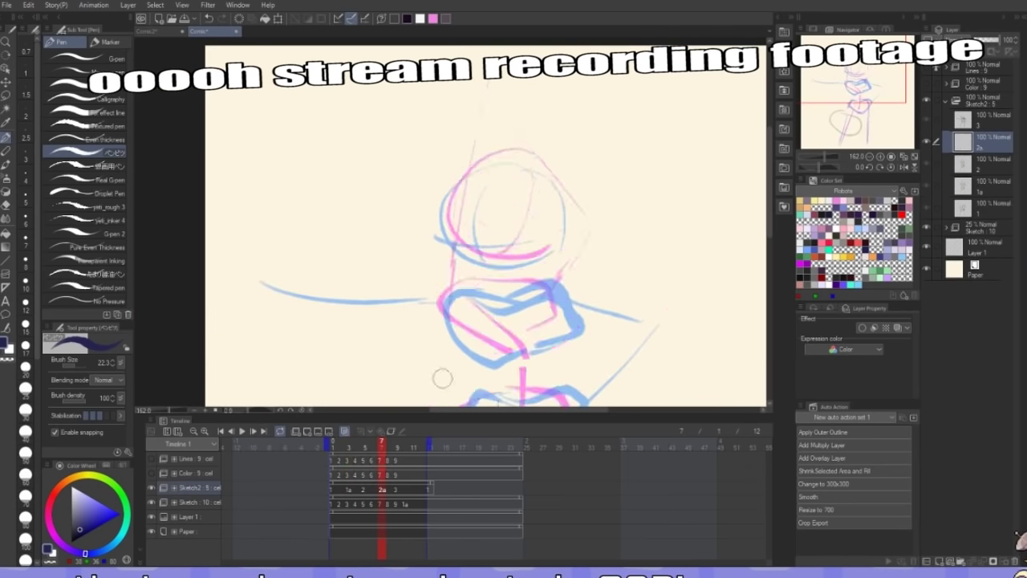
Sketch the round head with its curved face guidelines on cel 2a, between the onion-skin heads
drag(442, 378, 373, 415)
mouse_move(464, 202)
mouse_down()
mouse_move(392, 208)
mouse_move(475, 302)
mouse_up()
drag(423, 195, 440, 302)
drag(383, 249, 438, 232)
drag(402, 161, 330, 232)
key(ctrl+z)
key(ctrl+z)
drag(477, 286, 483, 179)
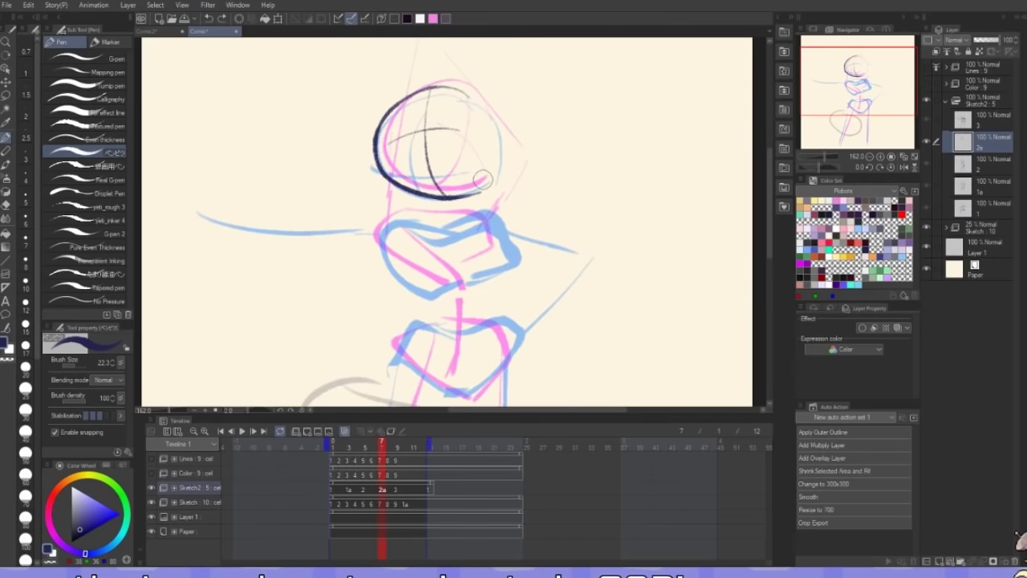
key(ctrl+z)
Sketch the chest outline and the curved raised arm beside the head on cel 2a
mouse_move(421, 203)
mouse_down()
mouse_move(401, 206)
mouse_move(426, 214)
mouse_up()
drag(361, 201, 498, 257)
mouse_move(518, 266)
mouse_down()
mouse_move(387, 115)
mouse_move(428, 83)
mouse_up()
key(ctrl+z)
drag(708, 129, 586, 139)
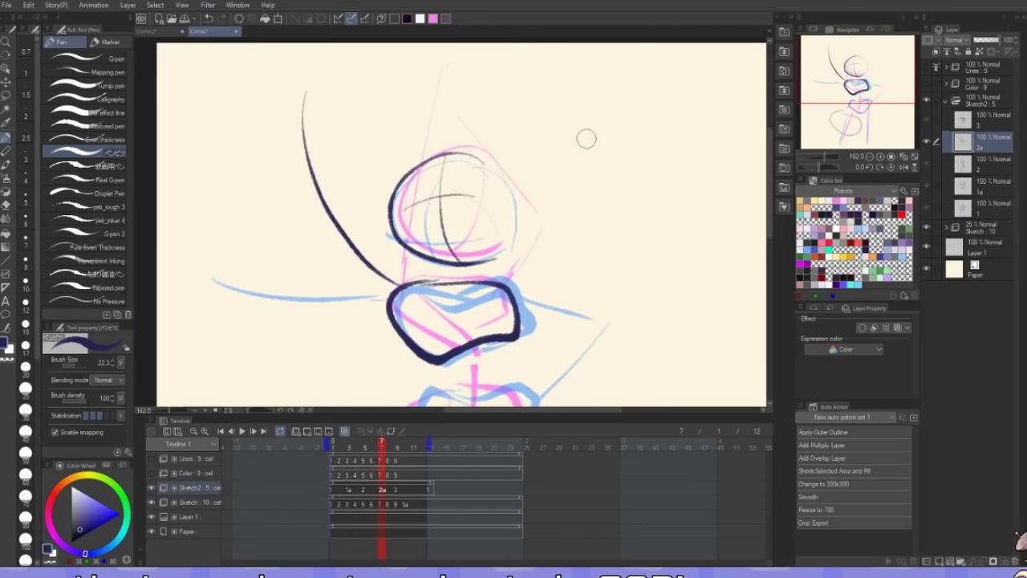
Complete the figure on cel 2a with the other arm, the hips and both legs
drag(504, 281, 594, 236)
drag(594, 235, 528, 160)
drag(558, 361, 535, 309)
key(ctrl+z)
drag(575, 184, 484, 206)
mouse_move(507, 302)
mouse_down()
mouse_move(580, 197)
mouse_move(605, 184)
mouse_up()
mouse_move(552, 223)
mouse_down()
mouse_move(597, 229)
mouse_move(541, 221)
mouse_up()
mouse_move(520, 298)
mouse_down()
mouse_move(536, 239)
mouse_move(501, 242)
mouse_up()
drag(514, 236, 475, 361)
drag(582, 218, 576, 356)
drag(514, 200, 438, 299)
Add a new animation cel at frame 11 of the Sketch2 folder and rename it 3a
click(396, 495)
click(413, 497)
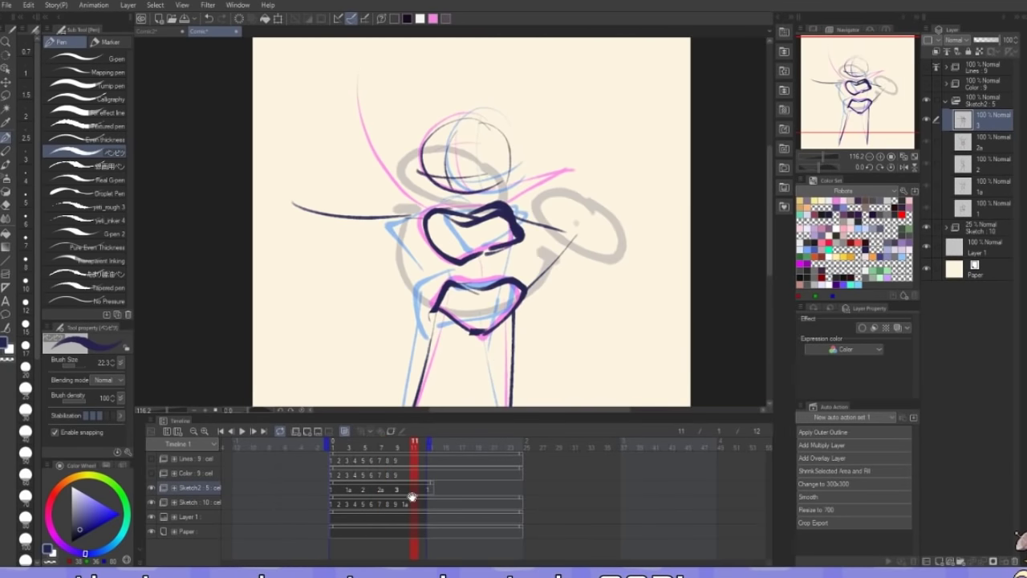
click(309, 430)
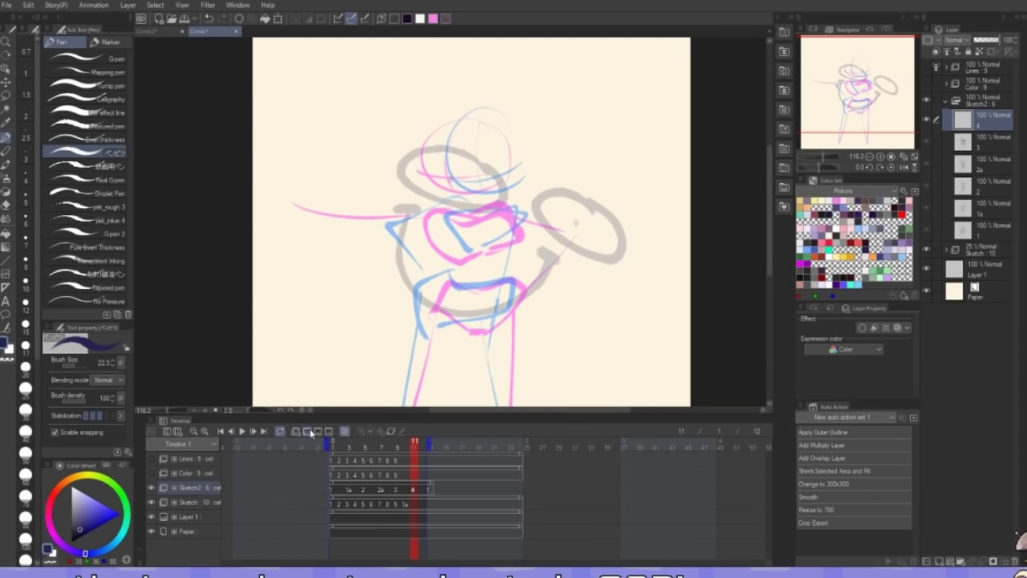
double_click(979, 126)
text(3a)
key(Return)
Sketch the head, chest and both bent arms on cel 3a and rough in the hips
drag(463, 125, 469, 204)
drag(444, 138, 449, 200)
drag(426, 184, 483, 179)
drag(441, 218, 487, 221)
mouse_move(420, 216)
mouse_down()
mouse_move(328, 247)
mouse_move(332, 273)
mouse_up()
key(ctrl+z)
key(ctrl+z)
mouse_move(496, 231)
mouse_down()
mouse_move(497, 333)
mouse_move(449, 238)
mouse_move(512, 272)
mouse_up()
drag(445, 240, 441, 243)
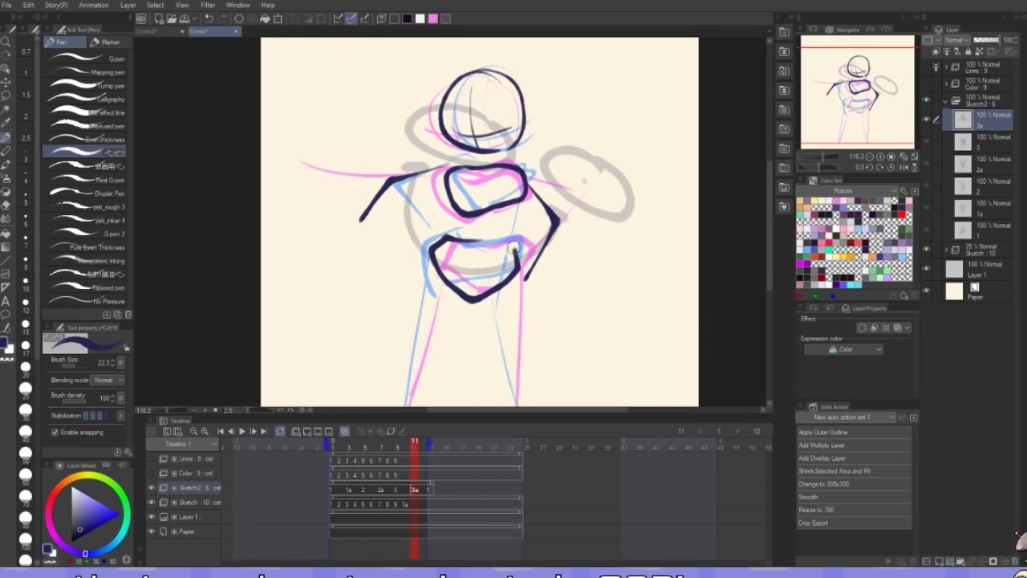
Finish the figure on cel 3a with reshaped hips, a short spine line and both legs
mouse_move(474, 298)
mouse_down()
mouse_move(485, 218)
mouse_move(421, 322)
mouse_up()
drag(516, 196, 527, 332)
drag(470, 227, 507, 210)
drag(451, 195, 516, 209)
drag(483, 216, 455, 329)
drag(463, 254, 462, 273)
drag(473, 345, 417, 312)
key(slash)
drag(427, 316, 413, 316)
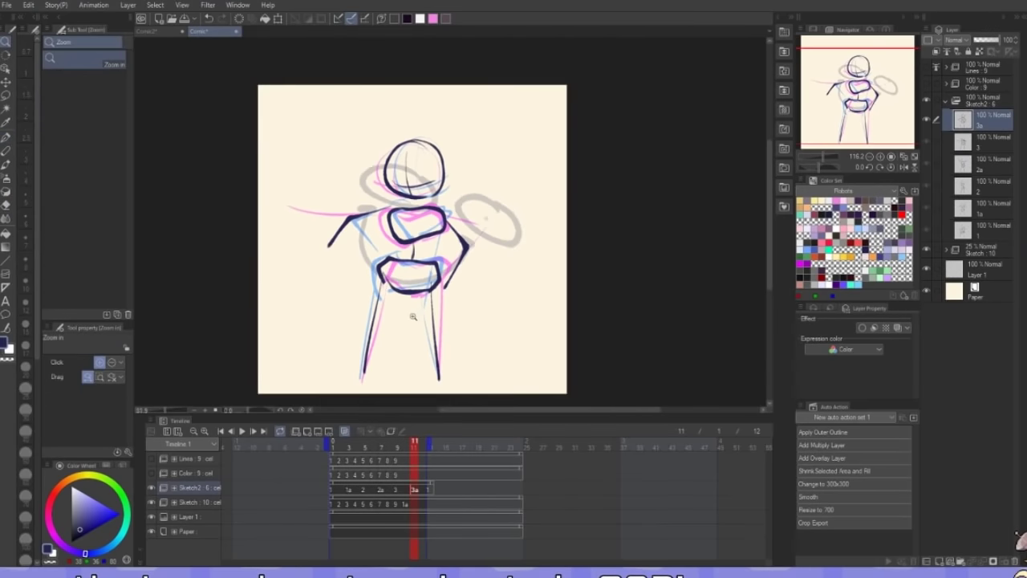
Hide the rough Sketch folder and play back the Sketch2 animation
click(928, 249)
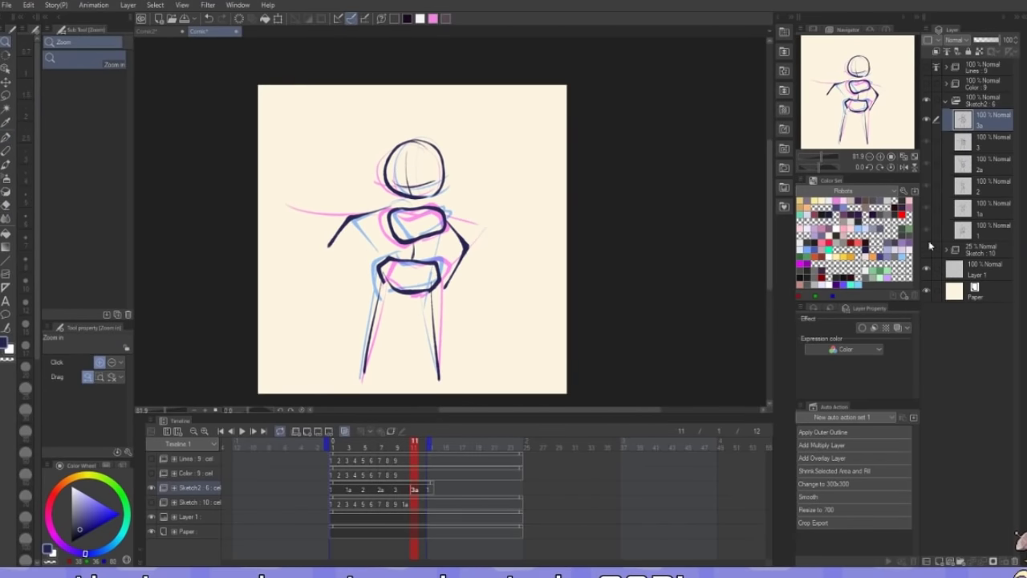
click(241, 434)
click(400, 530)
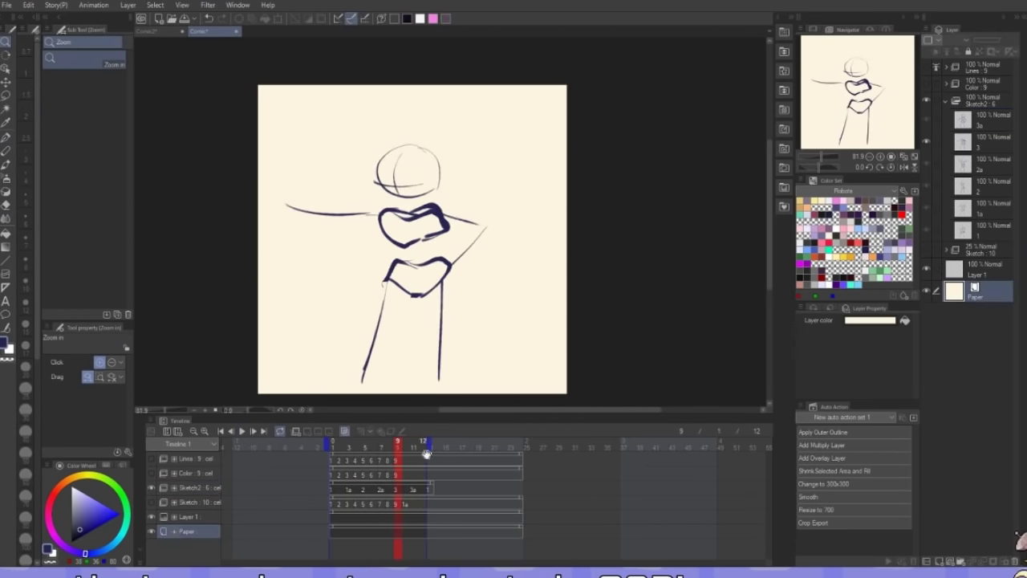
Extend the playback range to 24 frames and move cel 3a to frame 23 and the closing cel 1 to frame 25
drag(429, 446, 521, 446)
mouse_move(434, 490)
mouse_down()
mouse_move(526, 494)
mouse_move(508, 492)
mouse_up()
click(413, 491)
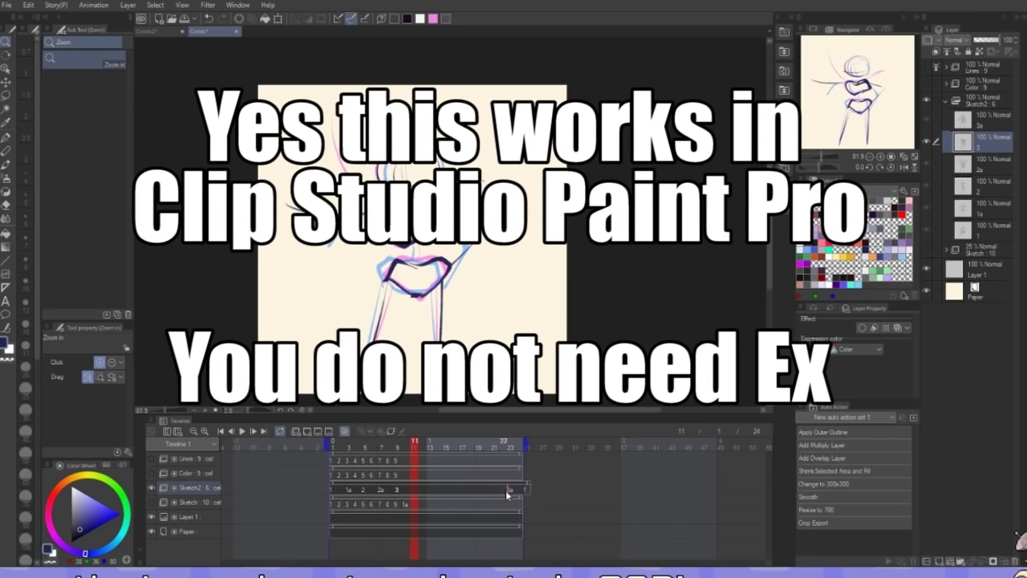
click(518, 491)
Spread out the Sketch2 cels, placing 1a at frame 7, 2 at frame 9, 2a at frame 13 and 3 at frame 19
click(396, 493)
drag(396, 491, 445, 492)
drag(364, 491, 418, 491)
drag(348, 492, 430, 491)
click(447, 491)
drag(388, 491, 397, 492)
drag(374, 492, 383, 493)
click(519, 492)
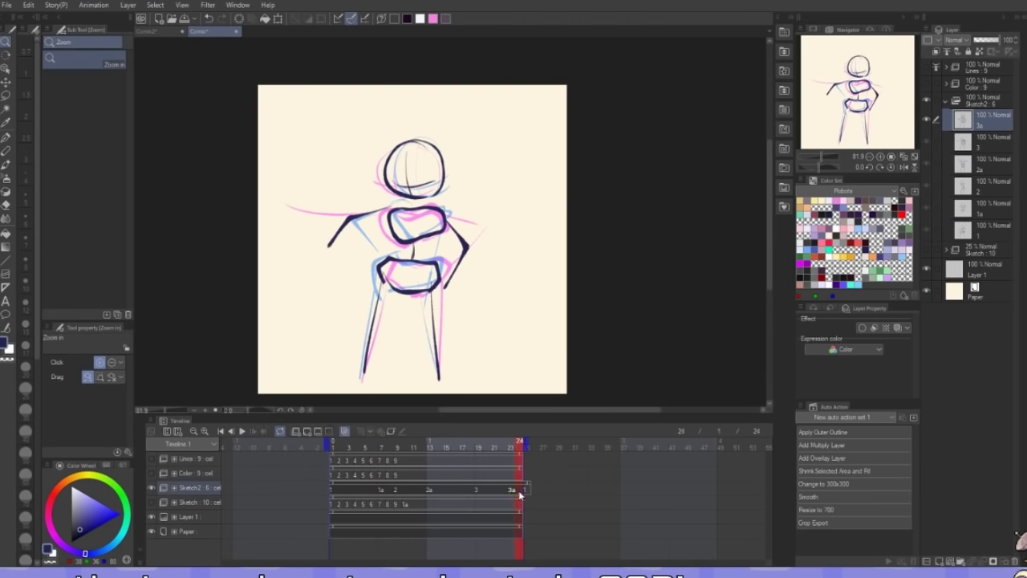
Move cel 3 to frame 17 and cel 2a to frame 15, and play back the new timing
click(511, 491)
click(396, 490)
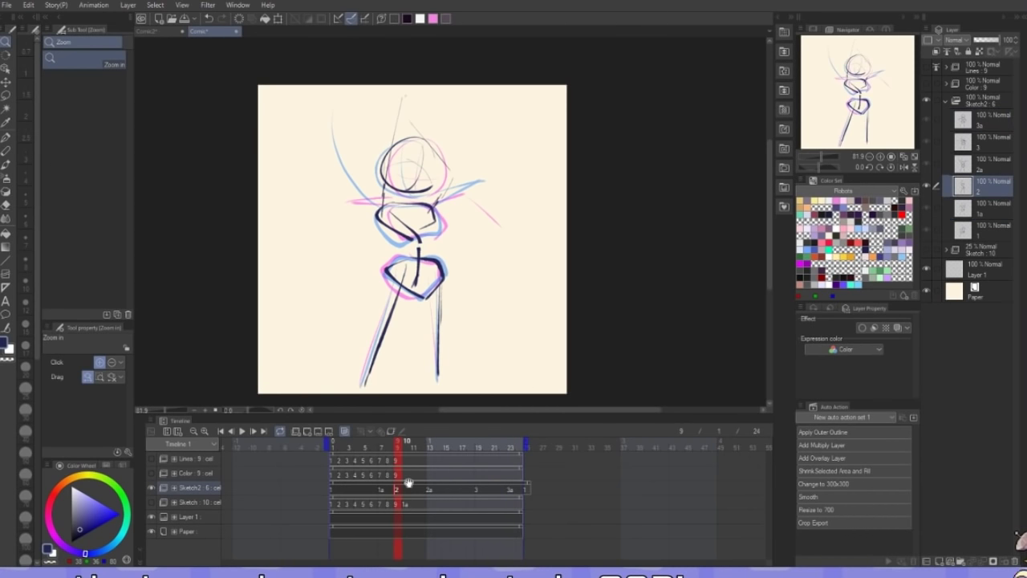
drag(477, 491, 461, 491)
drag(430, 492, 447, 492)
click(511, 491)
click(243, 431)
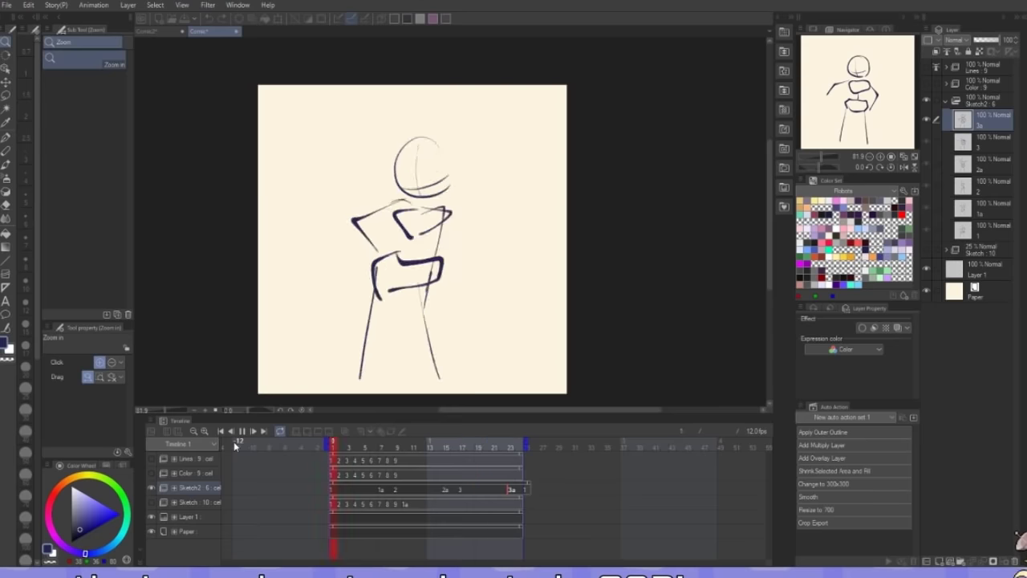
click(372, 488)
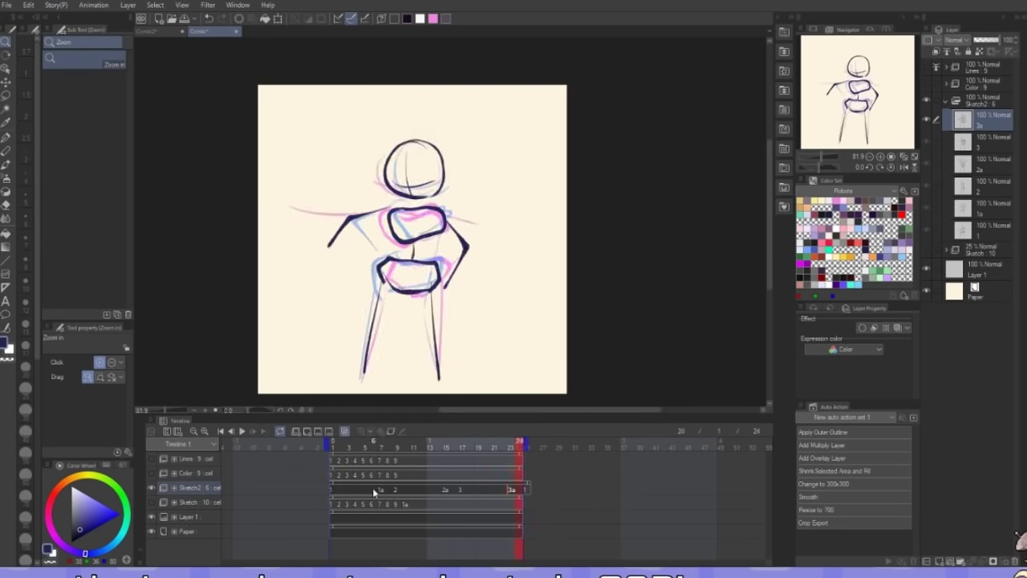
Add an animation cel at frame 8 between cels 1a and 2 and sketch its head outline
click(391, 490)
click(296, 432)
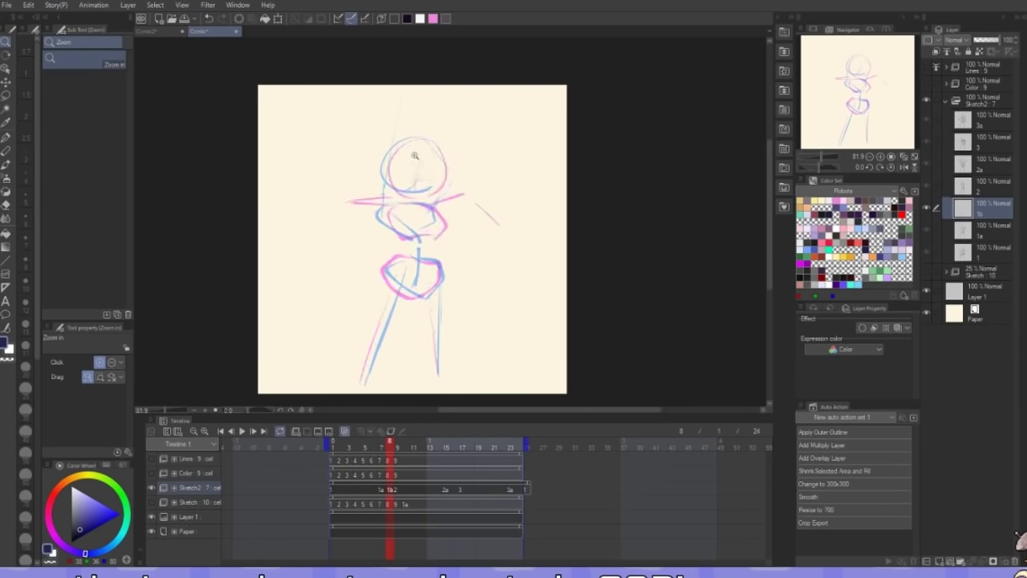
drag(412, 156, 482, 155)
key(p)
drag(449, 97, 429, 273)
mouse_move(443, 97)
mouse_down()
mouse_move(513, 180)
mouse_move(461, 269)
mouse_up()
key(k)
Show the Timeline palette and create Timeline 1 with a frame rate of 12 and a playback time of 12
drag(490, 269, 485, 266)
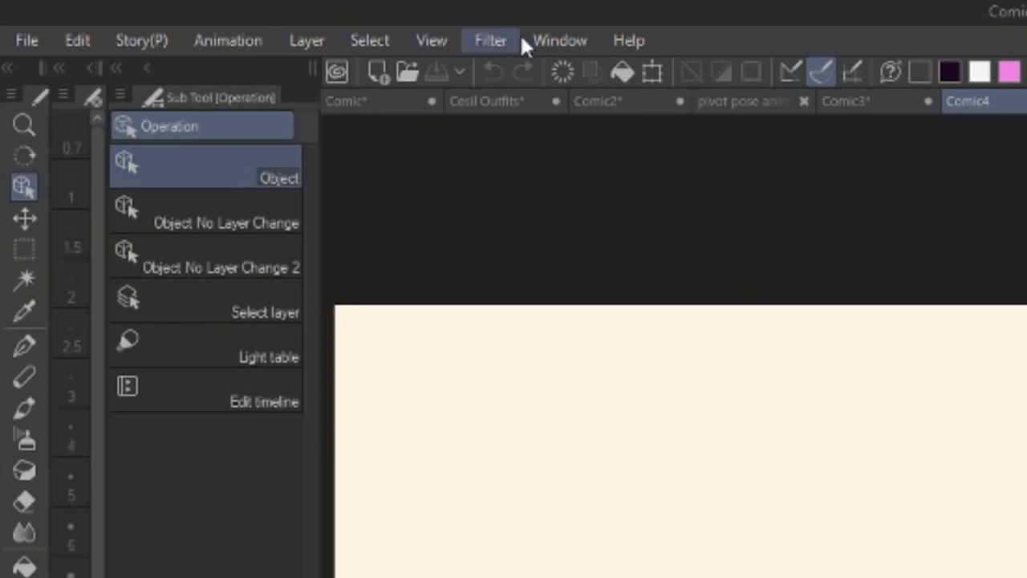
click(549, 36)
click(390, 403)
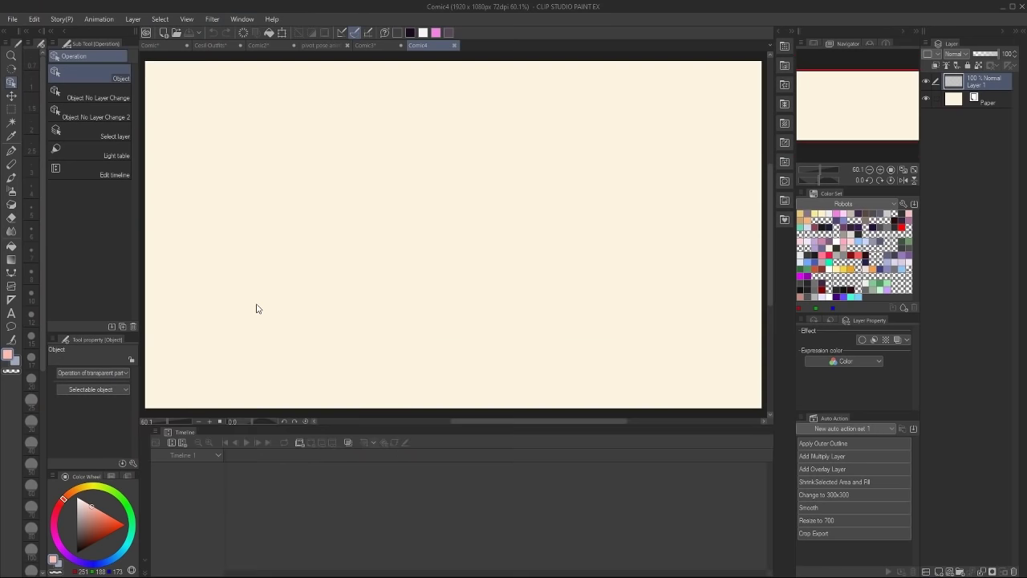
click(183, 444)
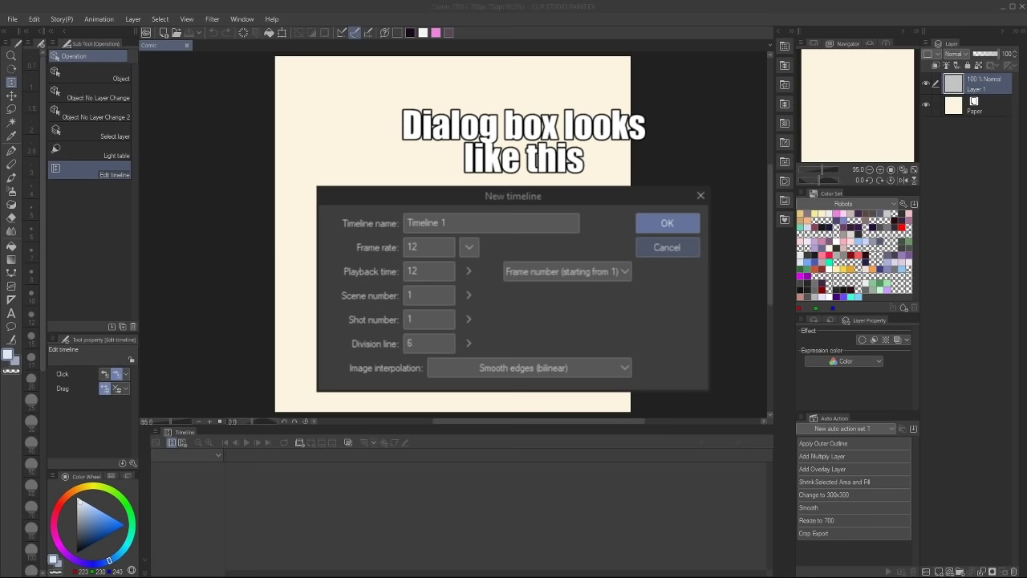
key(Return)
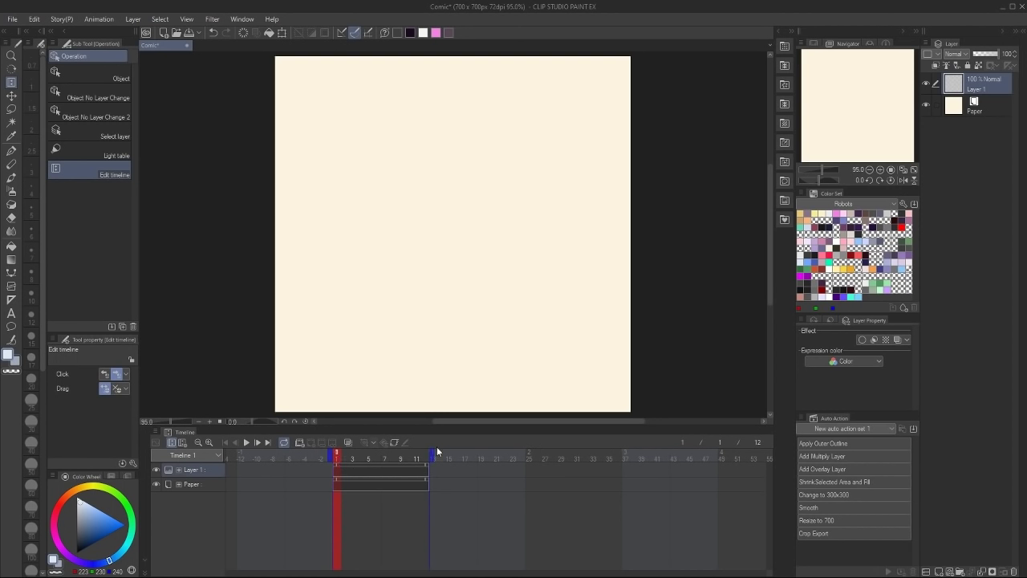
Limit the playback range to frames 5 to 8 and preview it
drag(330, 455, 363, 455)
drag(433, 454, 399, 454)
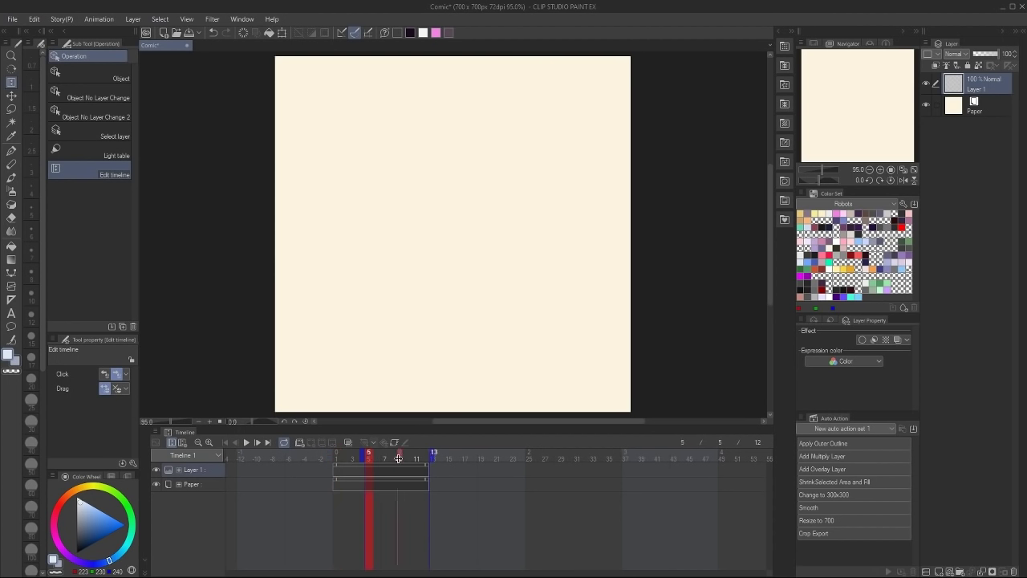
click(247, 442)
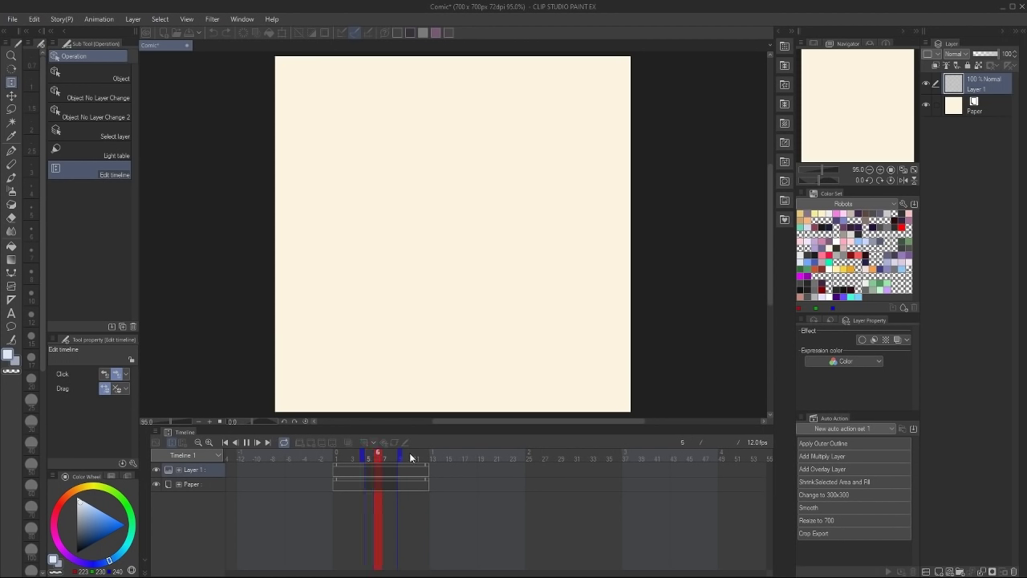
click(247, 442)
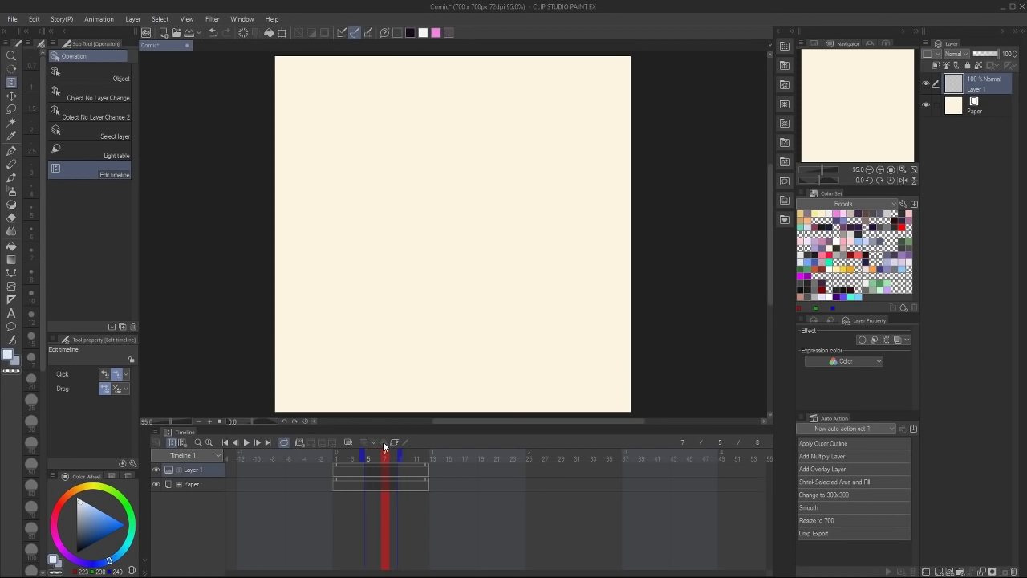
Restore the playback range to frames 1 to 12
drag(371, 454, 331, 454)
drag(399, 455, 432, 458)
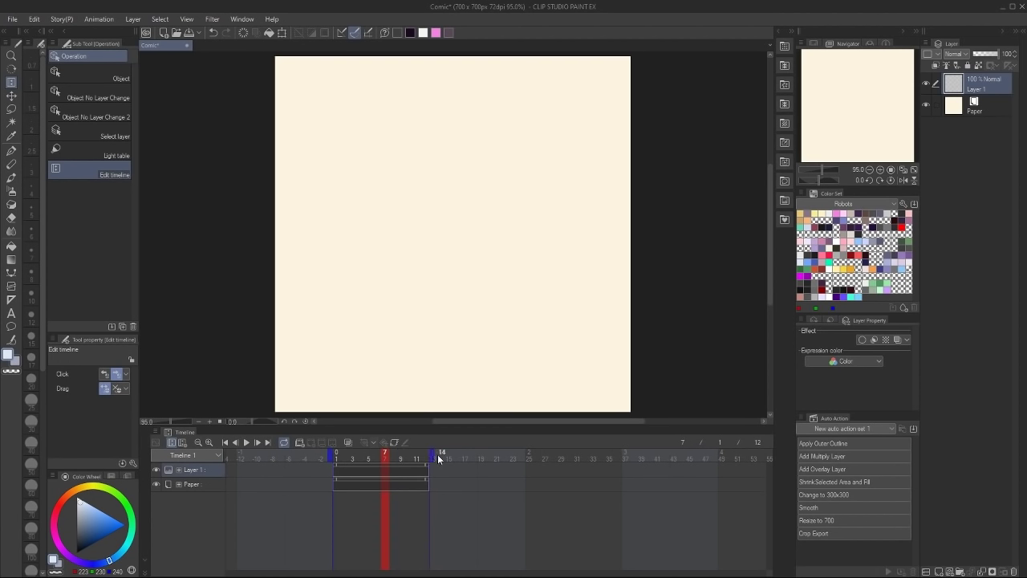
Add a new raster layer above Layer 1 and trim its timeline clip to frame 9 only
click(938, 572)
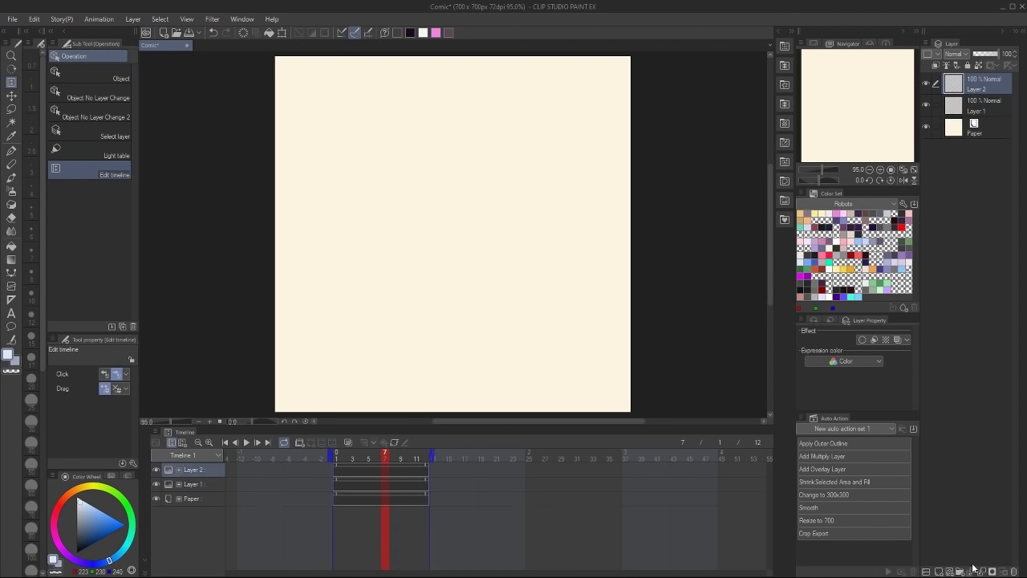
click(420, 468)
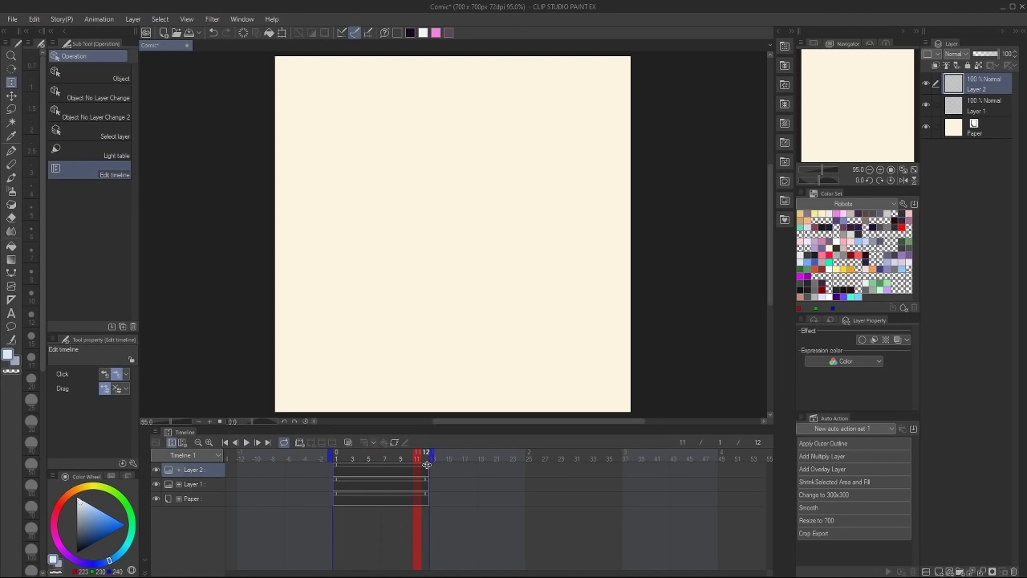
drag(426, 467, 402, 468)
drag(336, 467, 400, 468)
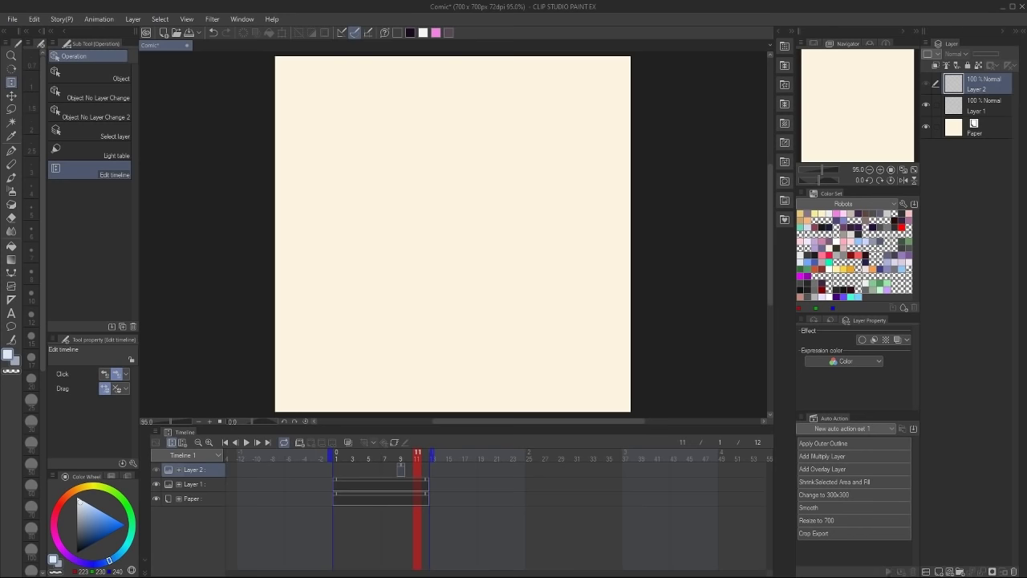
Add three more raster layers and trim Layer 3's timeline clip to frame 1 only
click(939, 571)
click(939, 571)
click(939, 571)
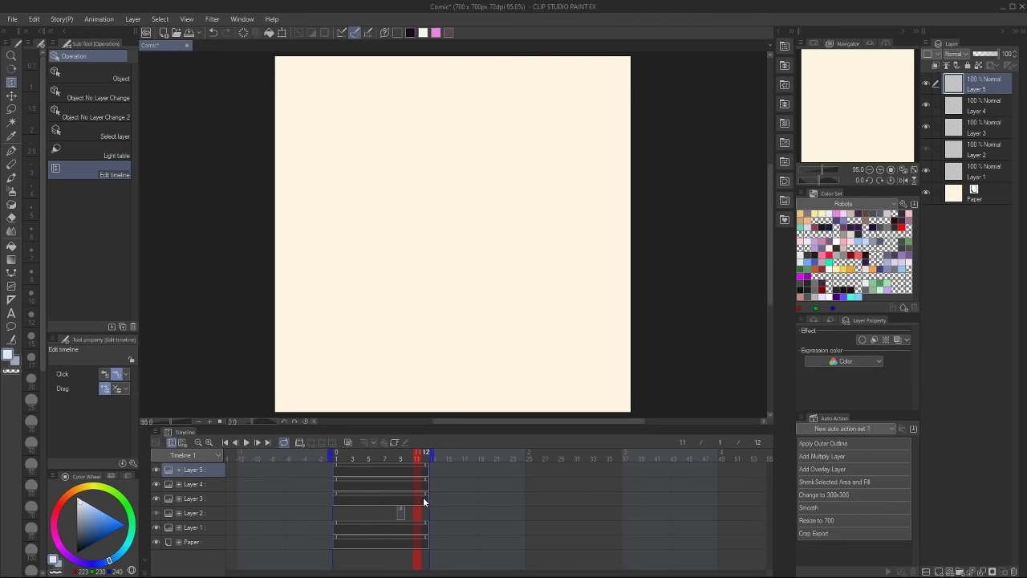
drag(423, 497, 341, 498)
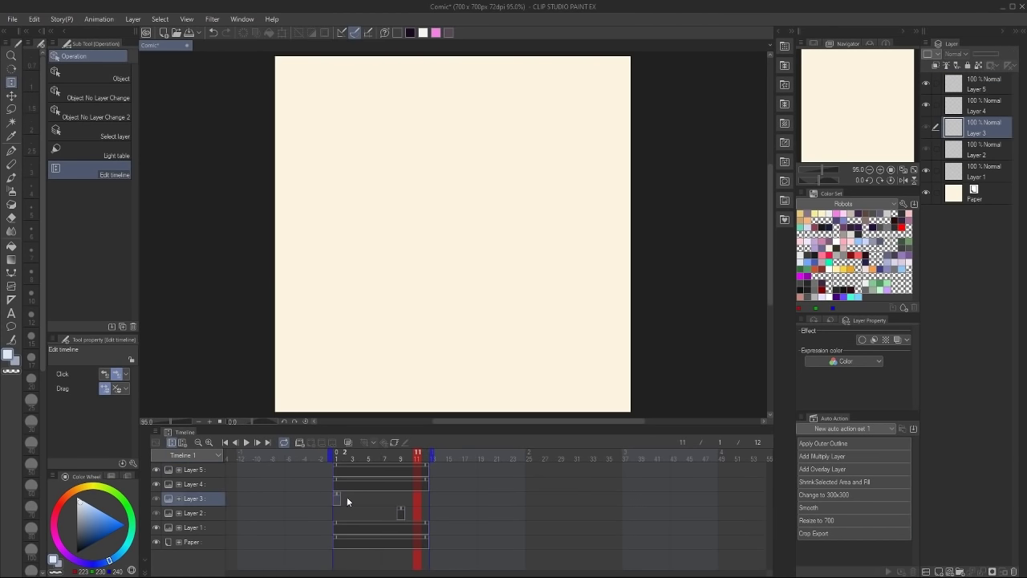
click(335, 482)
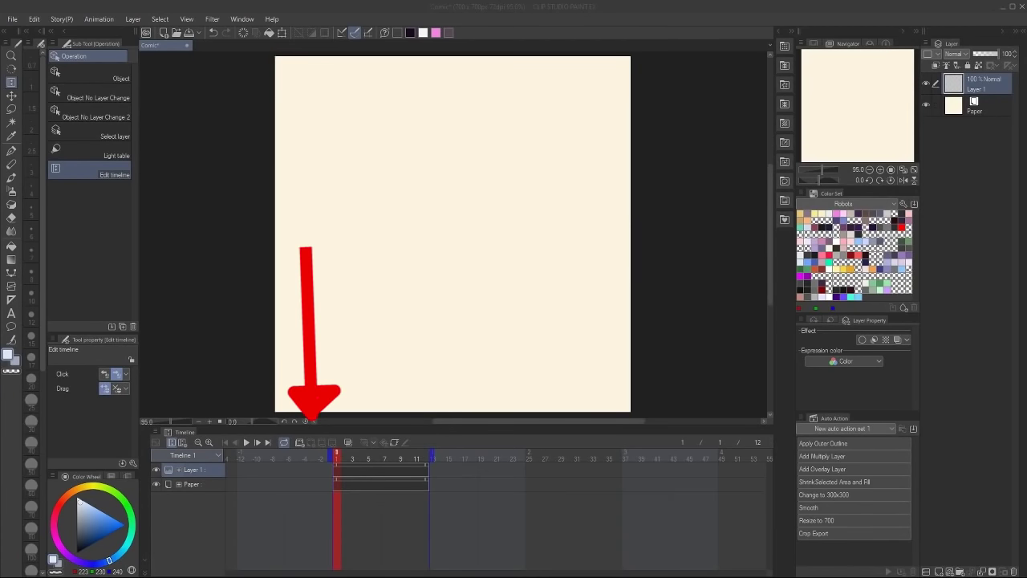
Create one new animation folder above Layer 1 and add its first animation cel at frame 1
click(299, 443)
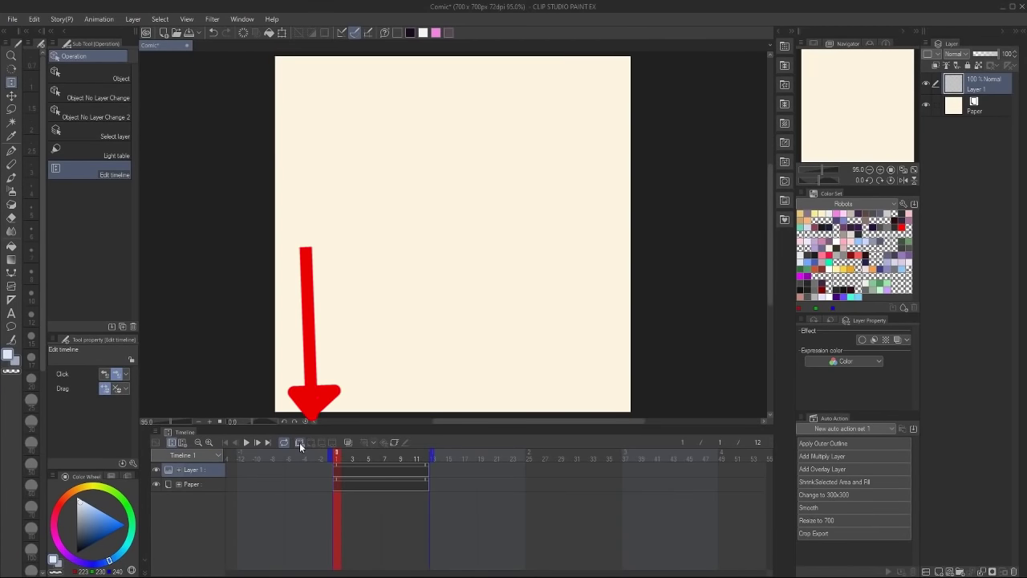
click(299, 442)
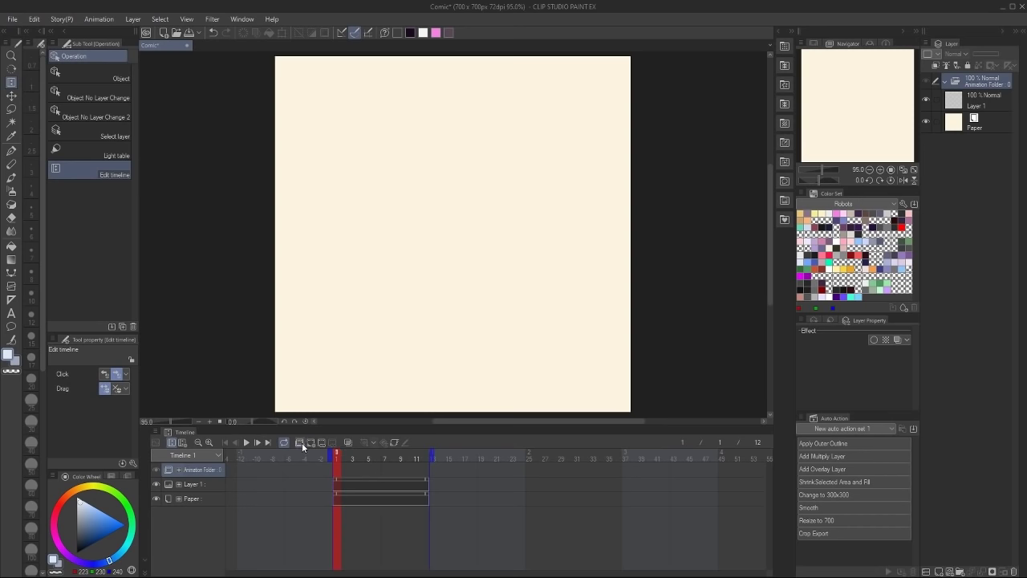
click(302, 442)
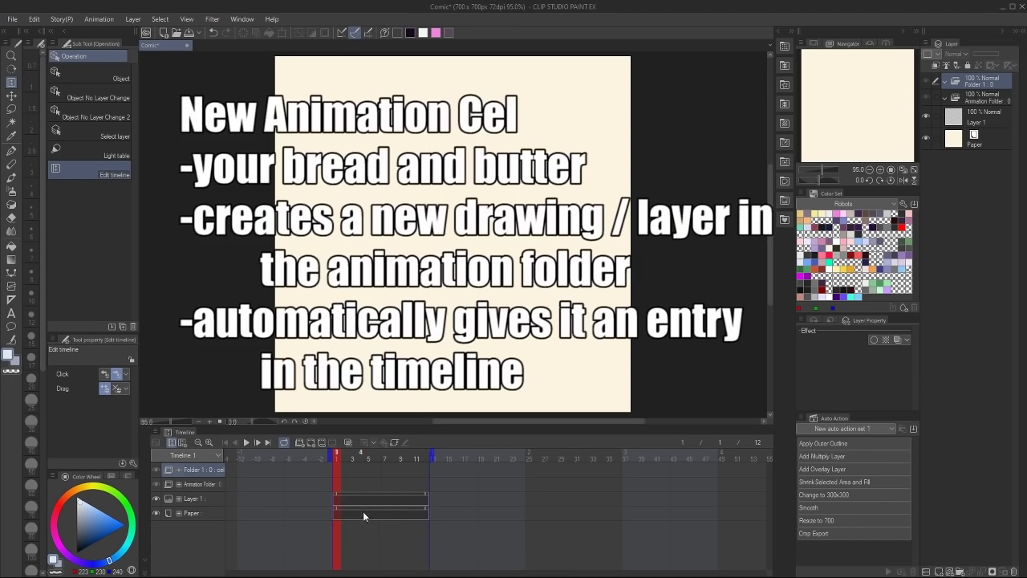
key(ctrl+z)
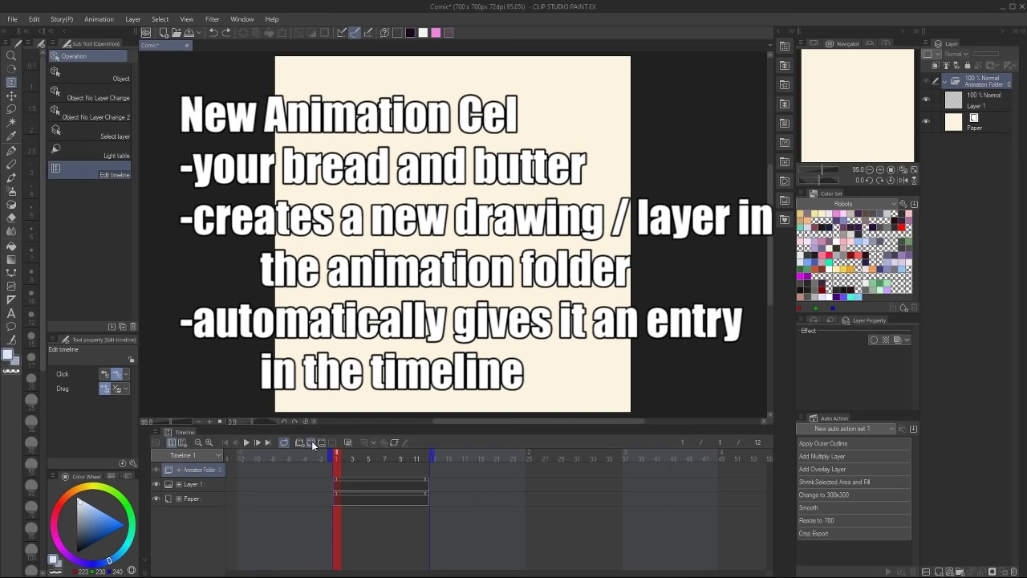
click(312, 442)
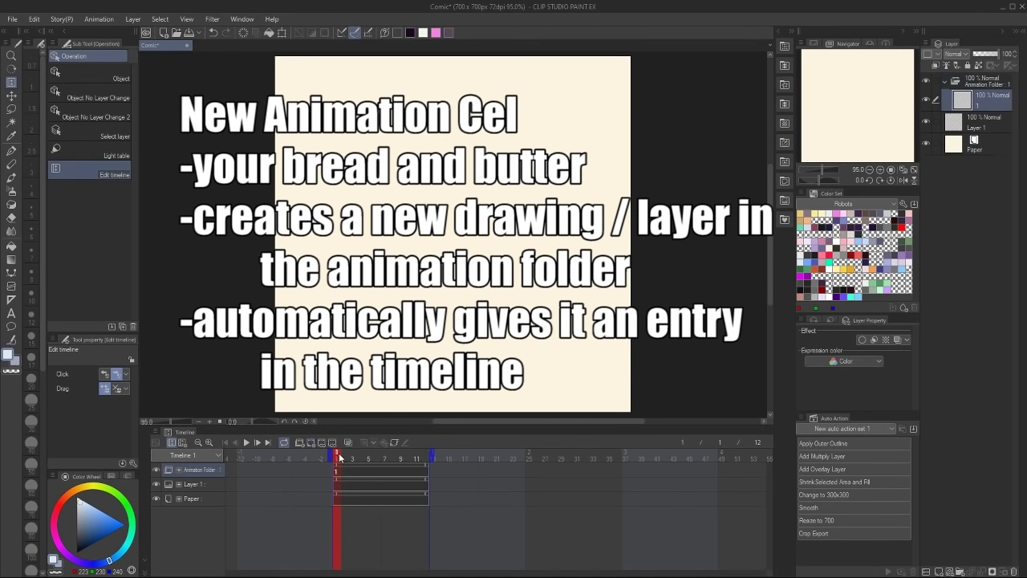
Add new animation cels at frames 3 and 5, and reuse cel 2 at frame 7
drag(338, 453, 353, 455)
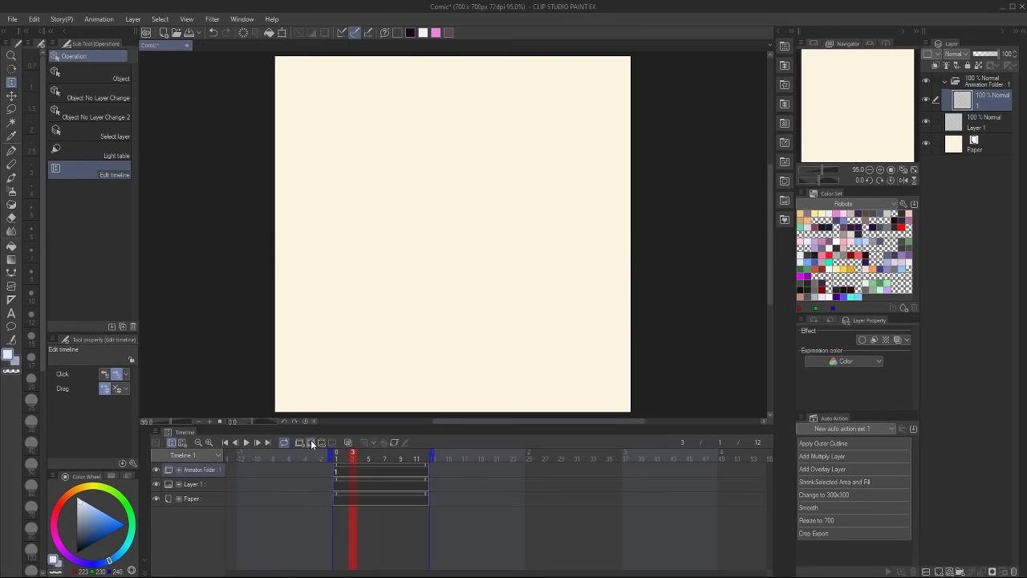
click(311, 439)
drag(354, 455, 384, 456)
click(310, 440)
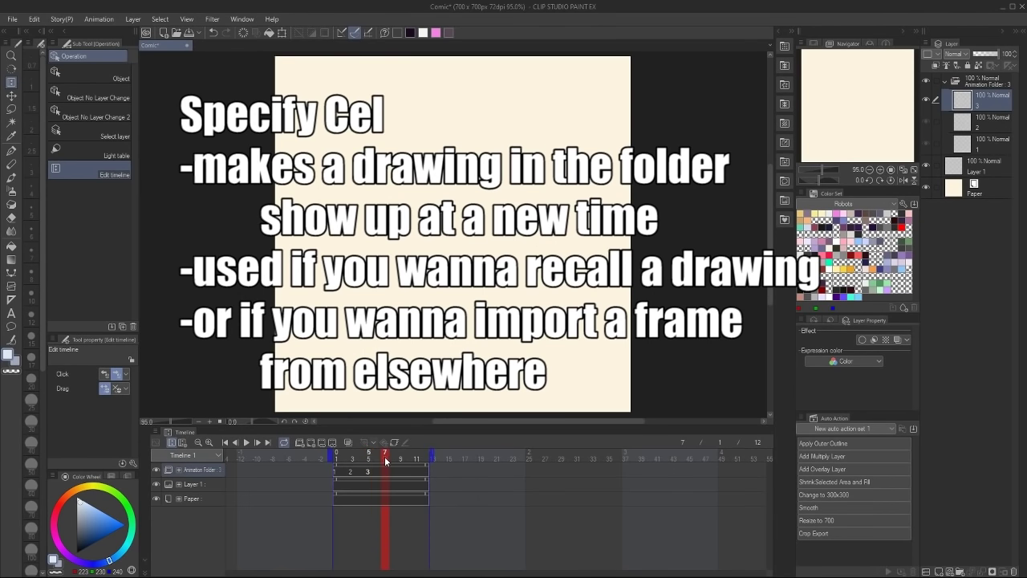
click(322, 442)
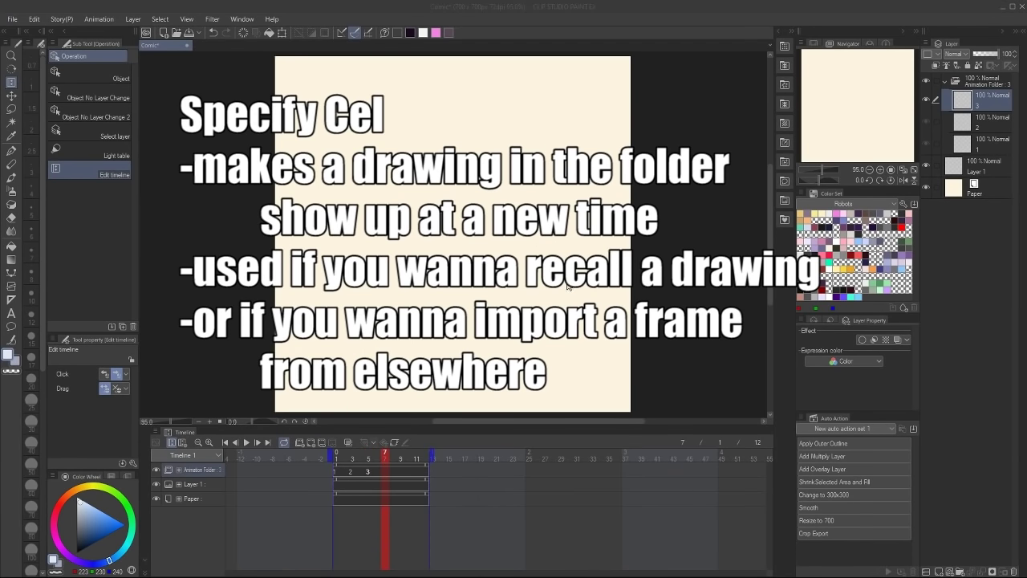
click(722, 286)
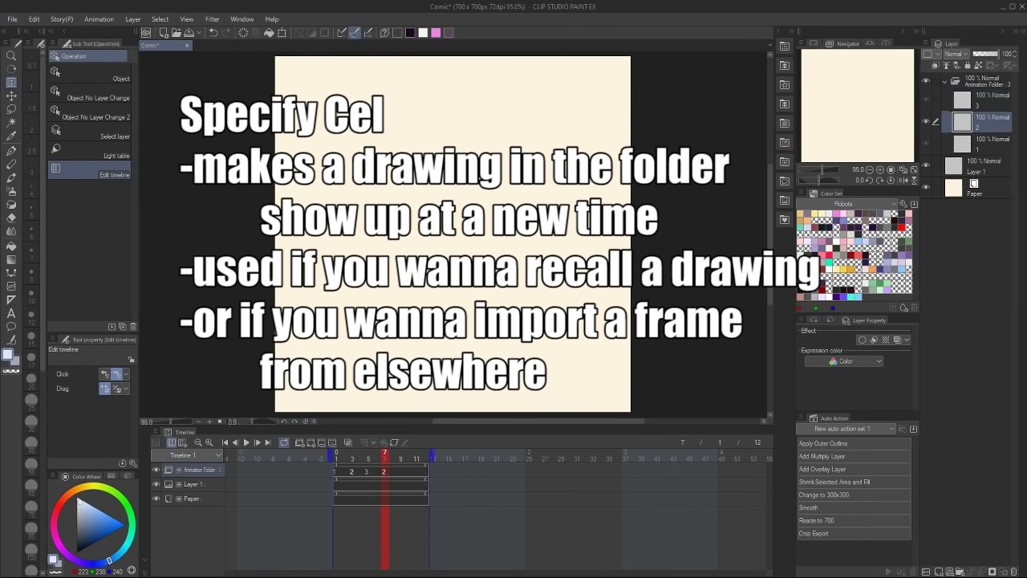
Draw a large dark blue numeral 1, 2 and 3 on cels 1, 2 and 3 respectively
click(337, 473)
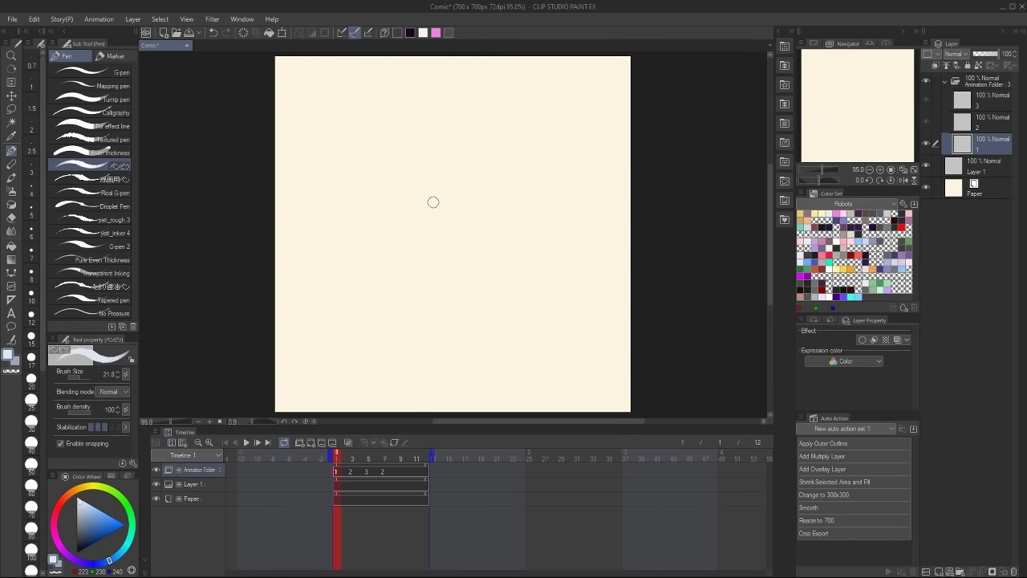
drag(464, 159, 447, 298)
key(ctrl+z)
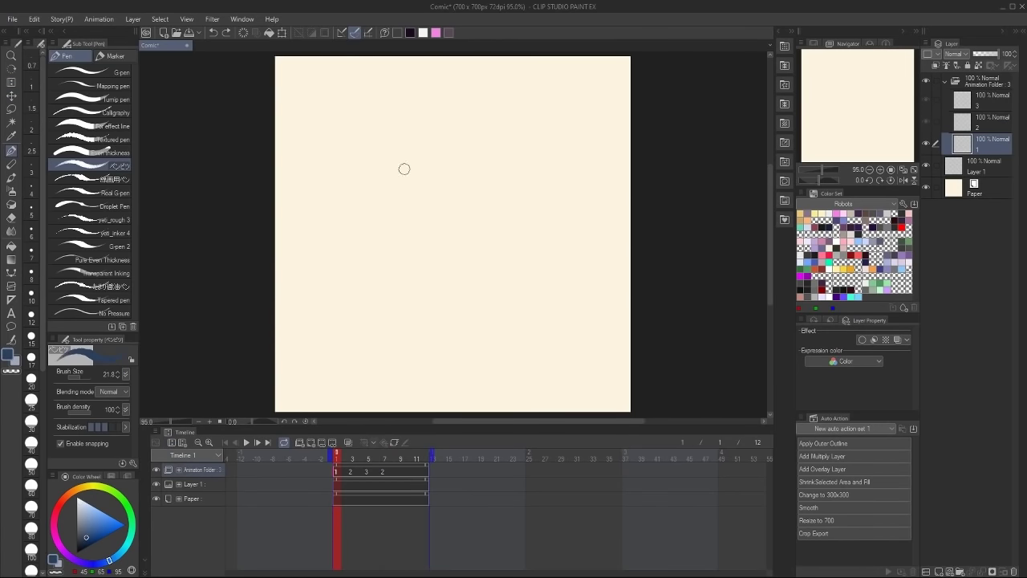
mouse_move(415, 173)
mouse_down()
mouse_move(454, 288)
mouse_move(486, 287)
mouse_up()
click(352, 471)
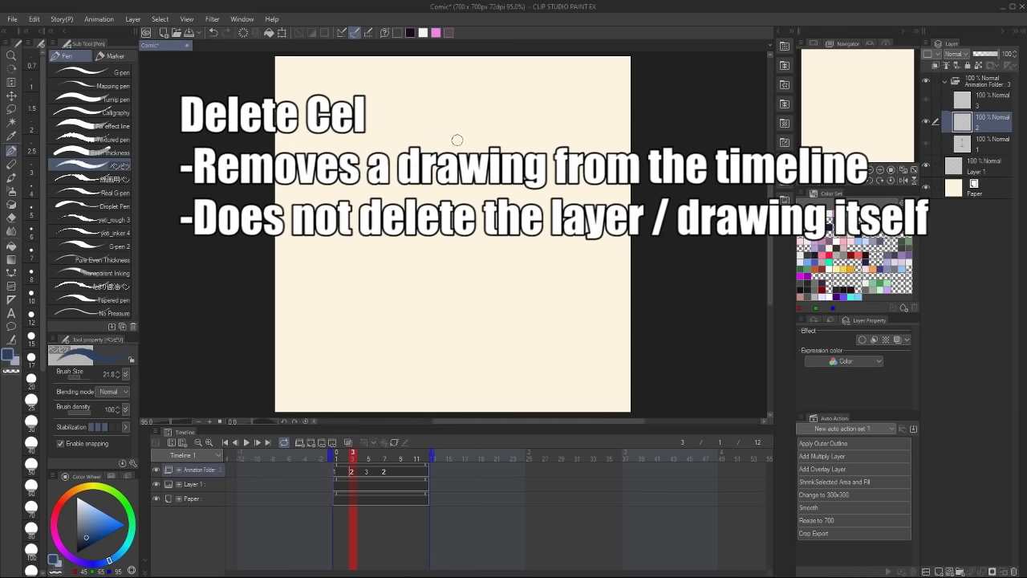
drag(431, 152, 502, 246)
click(368, 473)
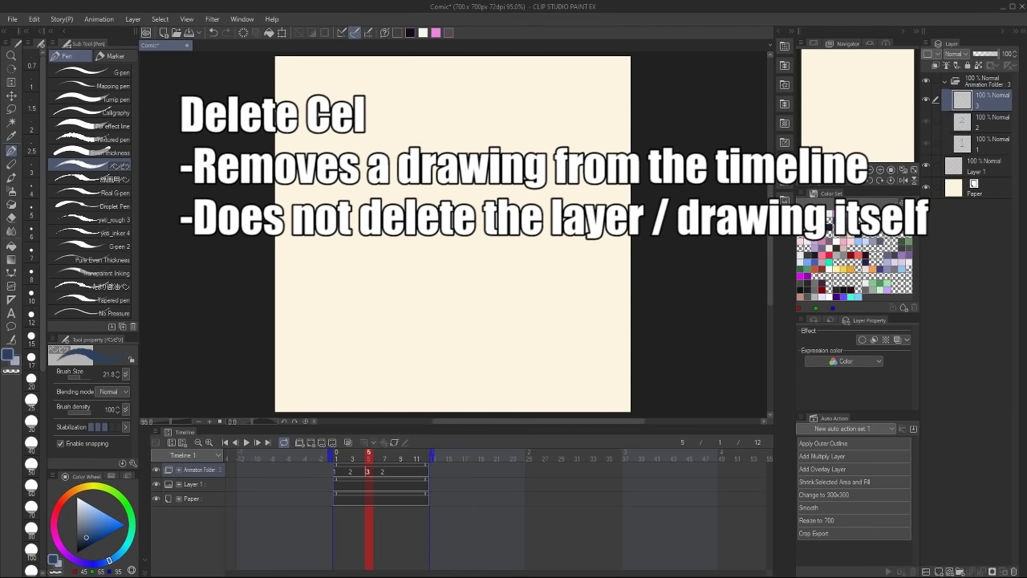
mouse_move(426, 156)
mouse_down()
mouse_move(482, 201)
mouse_move(431, 225)
mouse_up()
Remove the cel 2 entry at frame 3 from the timeline without deleting its layer
click(381, 472)
click(367, 473)
click(350, 474)
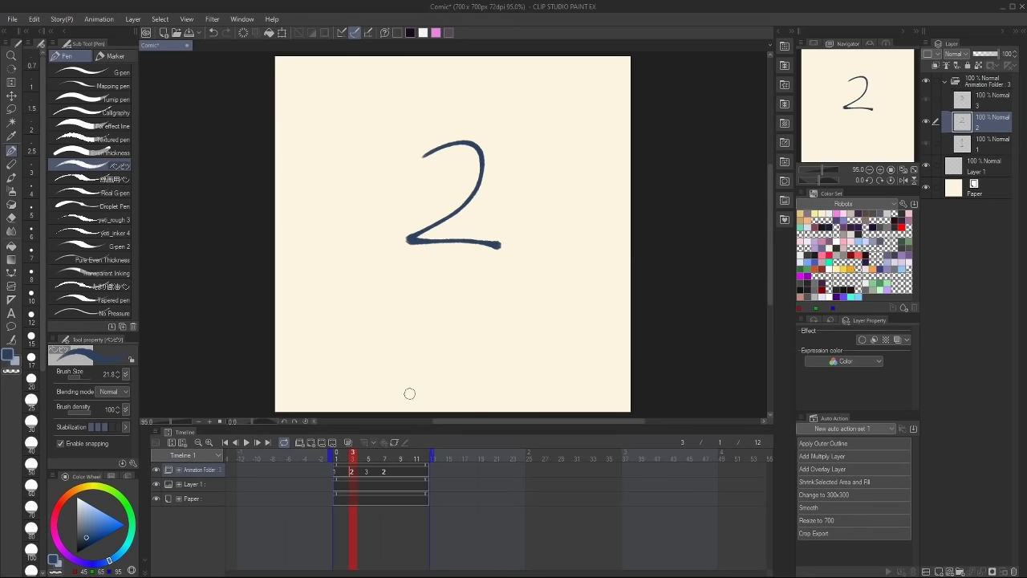
click(333, 443)
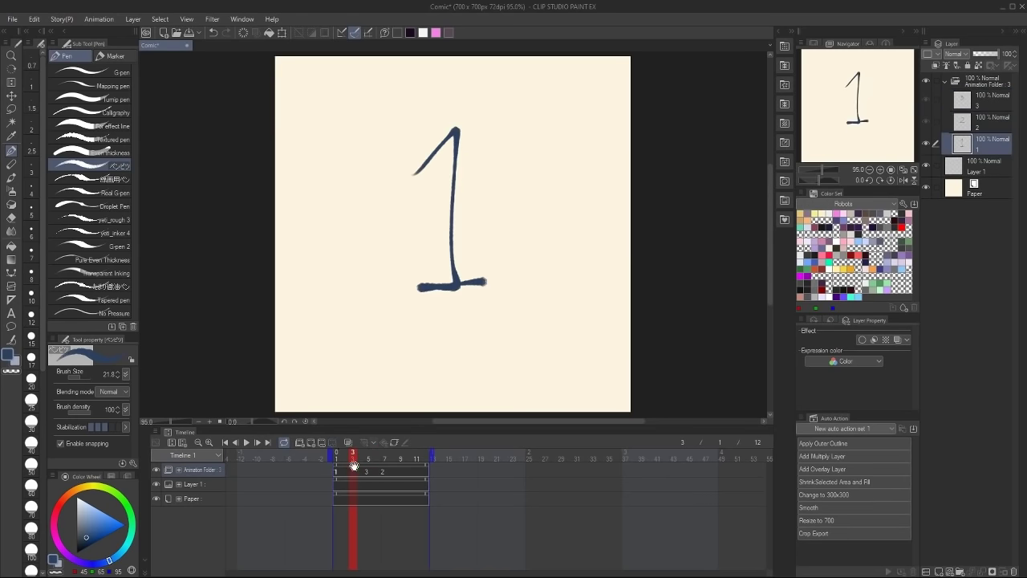
Move the remaining cel 2 entry on the timeline from frame 7 to frame 9
click(337, 472)
click(351, 472)
click(359, 471)
click(369, 471)
click(376, 472)
click(382, 472)
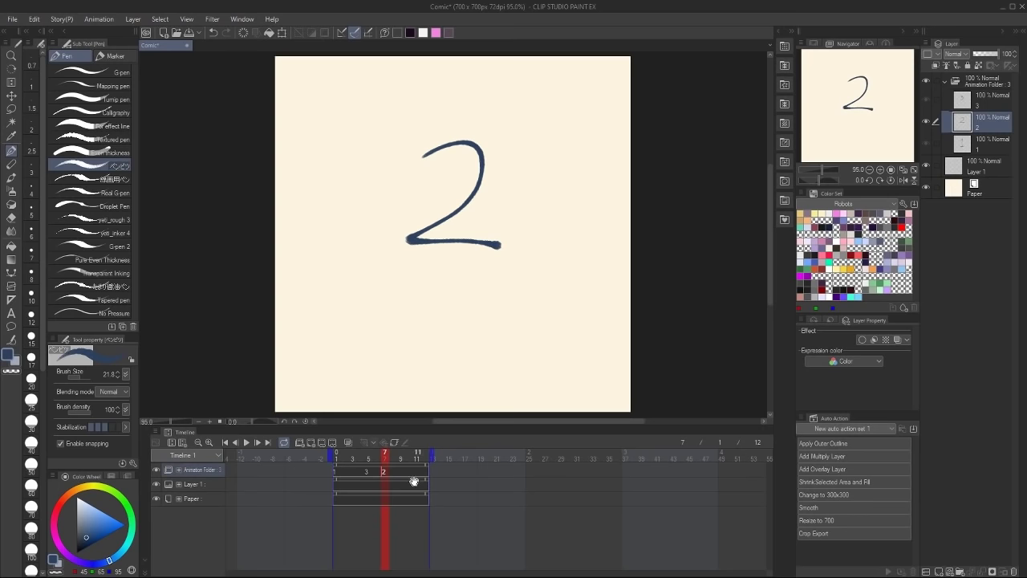
drag(399, 473, 401, 471)
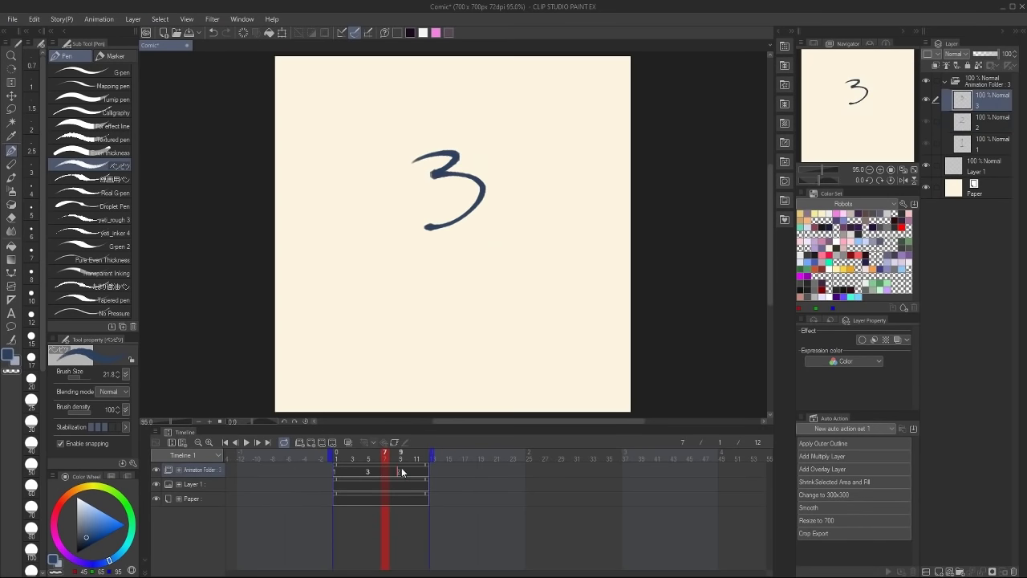
Play back the retimed numbers and enable onion skin while on the cel 3 drawing at frame 5
click(247, 442)
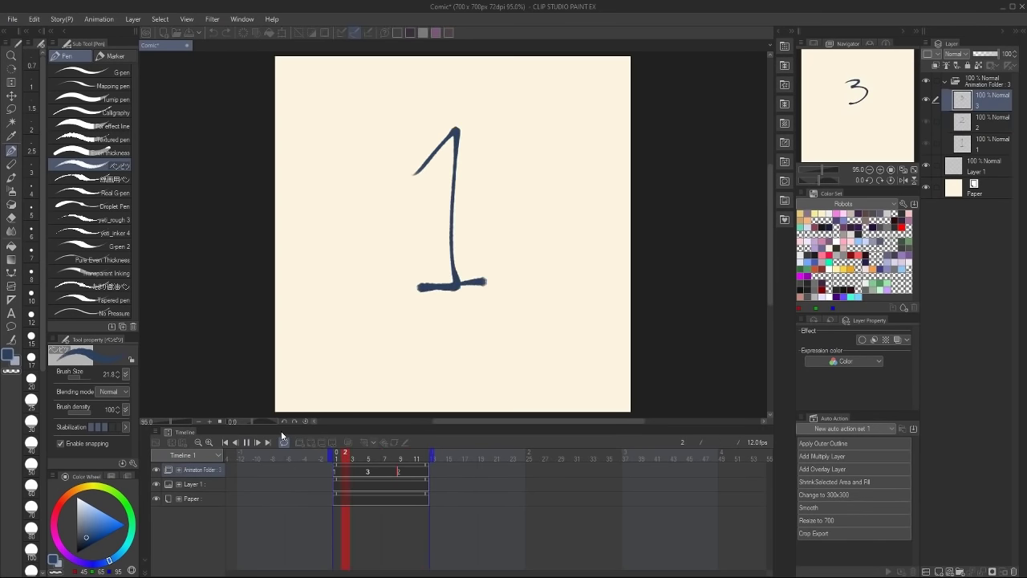
click(367, 472)
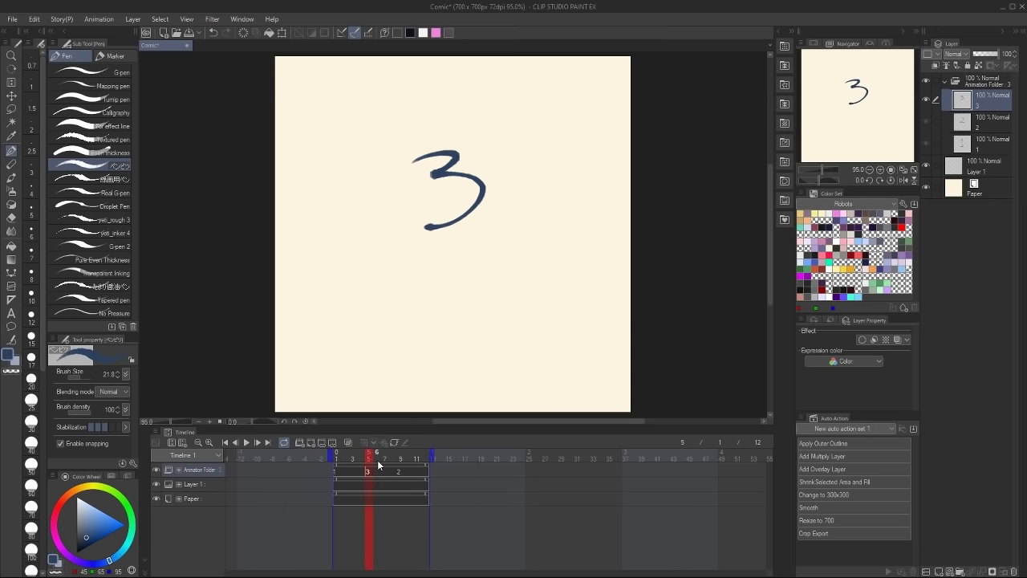
click(349, 444)
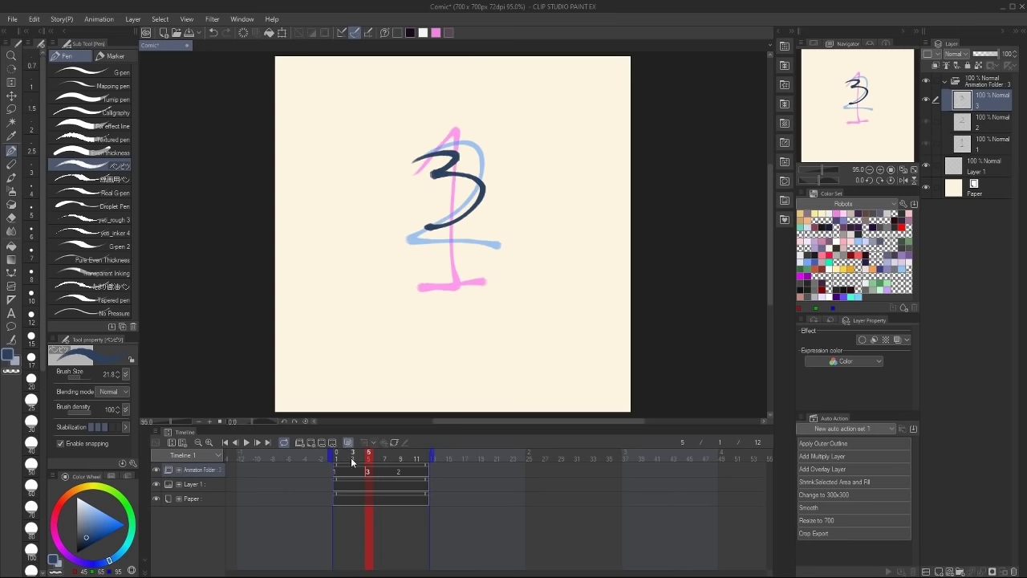
mouse_move(374, 458)
mouse_down()
mouse_move(426, 464)
mouse_move(348, 476)
mouse_move(436, 482)
mouse_move(373, 491)
mouse_move(428, 489)
mouse_move(352, 483)
mouse_up()
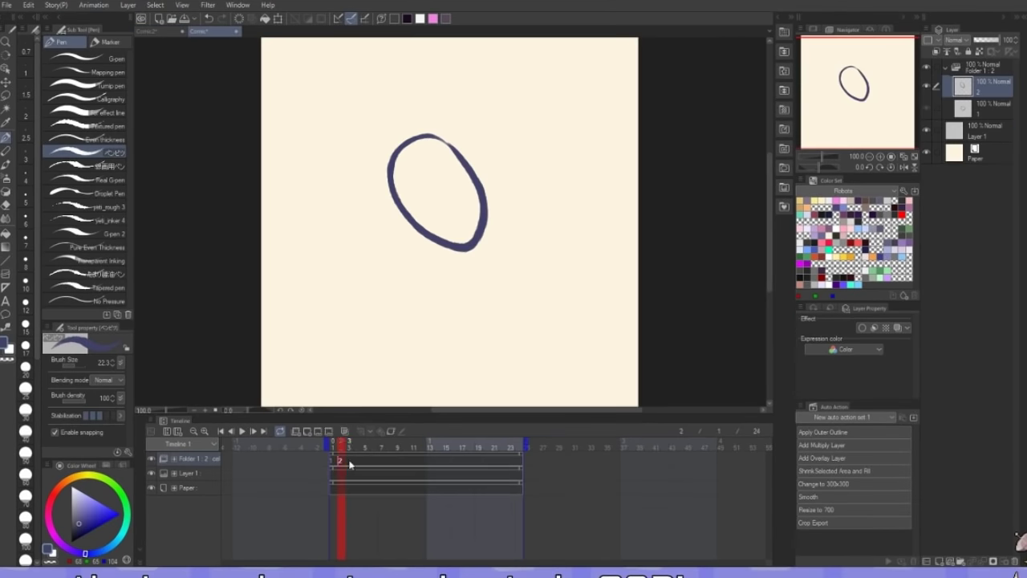
Add cels at frames 3 to 6 of Folder 1 and sketch the deforming ball outline on them
key(ctrl+shift+n)
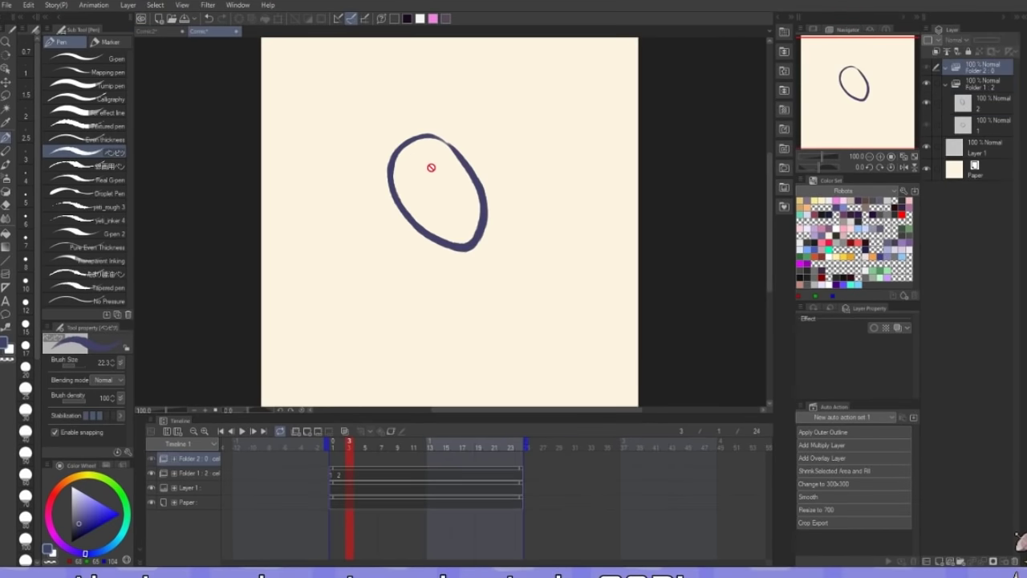
mouse_move(407, 125)
mouse_down()
mouse_move(328, 162)
mouse_move(375, 124)
mouse_move(348, 247)
mouse_move(340, 148)
mouse_up()
click(356, 462)
click(307, 430)
click(365, 462)
click(307, 430)
click(374, 463)
click(308, 431)
mouse_move(331, 229)
mouse_down()
mouse_move(334, 216)
mouse_move(325, 255)
mouse_up()
Add cels at frames 7 to 9 of Folder 1 and continue sketching the ball's movement on them
click(382, 463)
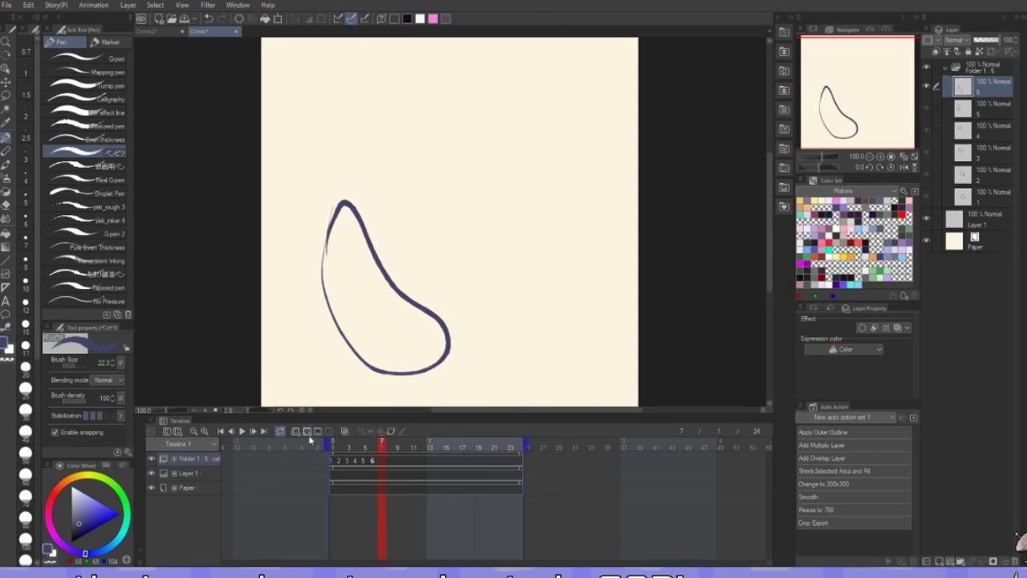
click(307, 432)
mouse_move(408, 284)
mouse_down()
mouse_move(403, 338)
mouse_move(429, 288)
mouse_up()
click(390, 463)
click(308, 432)
click(397, 463)
click(307, 432)
Step through the nine ball cels and play the animation from the first frame
drag(399, 444, 314, 446)
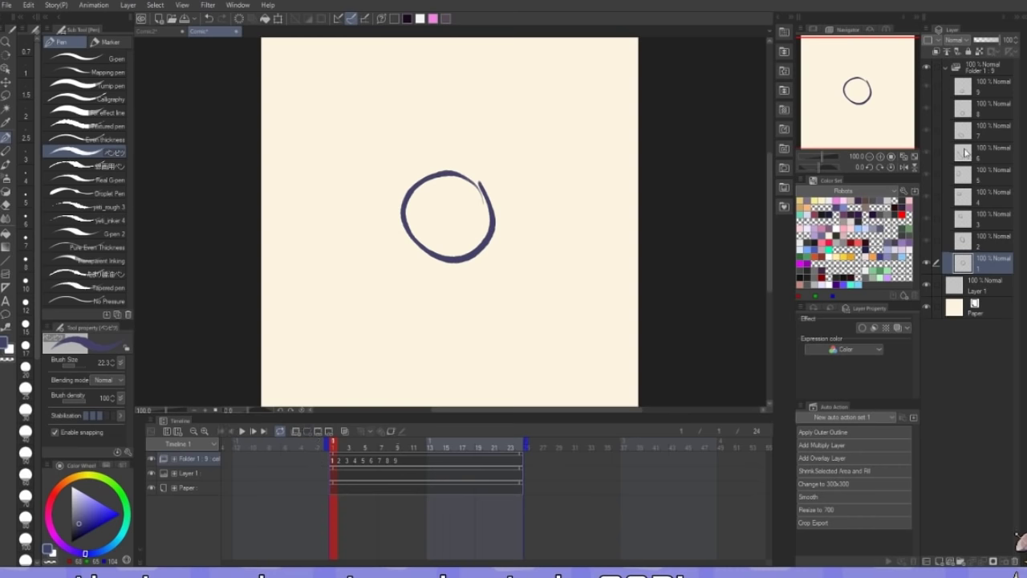
key(period)
key(period)
key(period)
key(period)
key(period)
key(period)
key(period)
key(period)
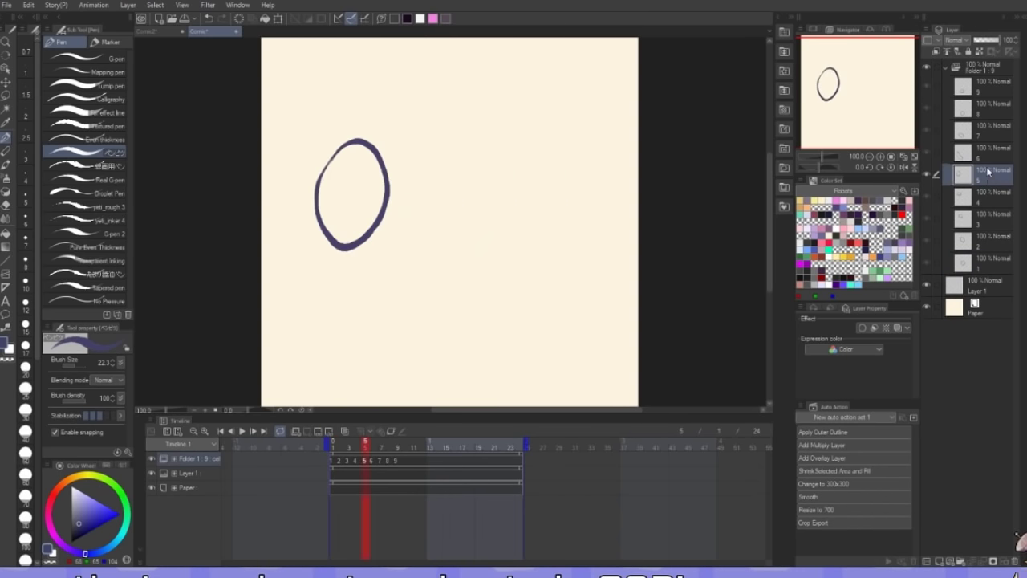
click(221, 432)
click(243, 432)
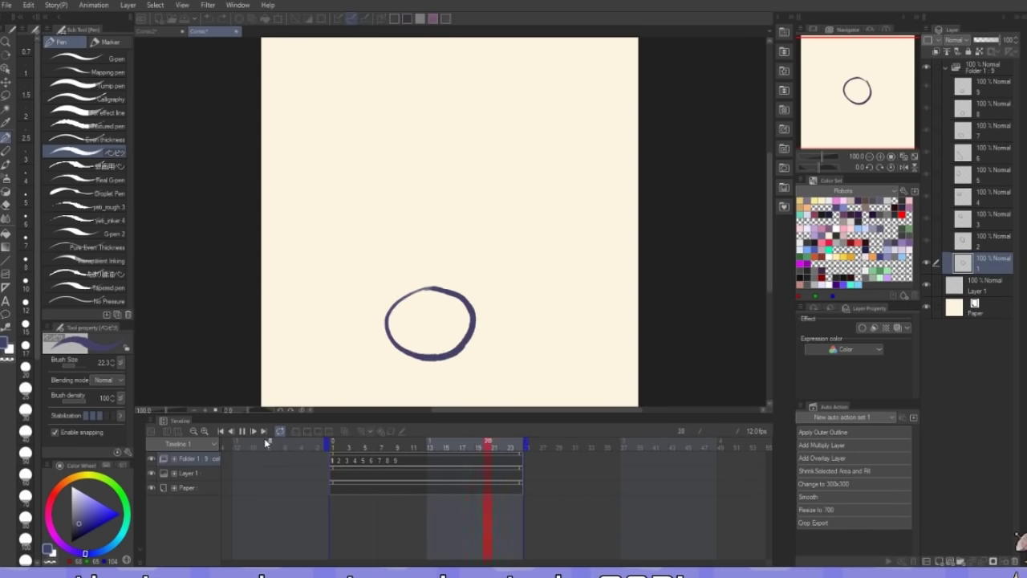
Add a raster layer directly above cel 1 in Folder 1 and switch between cels through the timeline and the layers
click(335, 460)
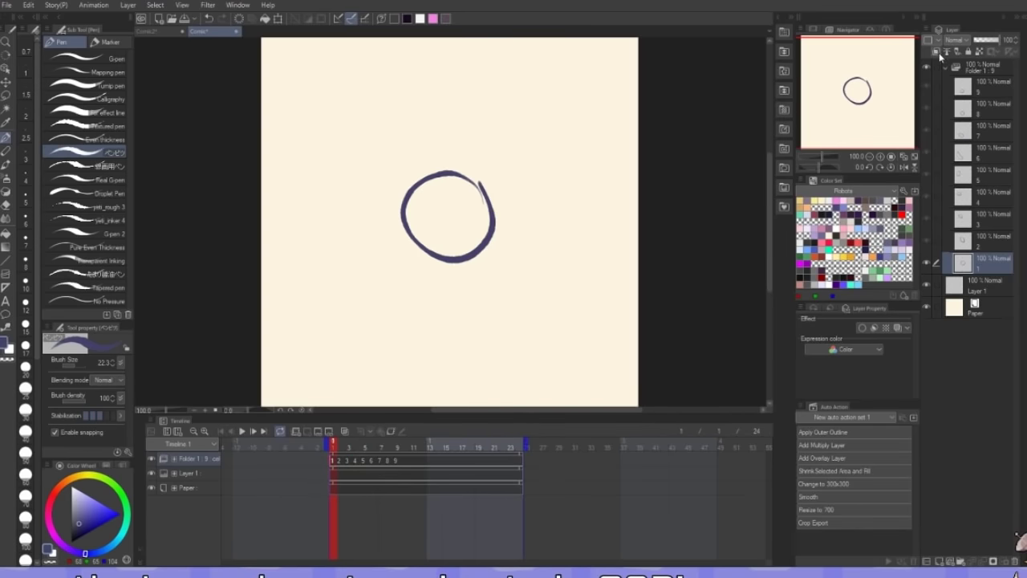
click(939, 562)
click(354, 461)
click(333, 460)
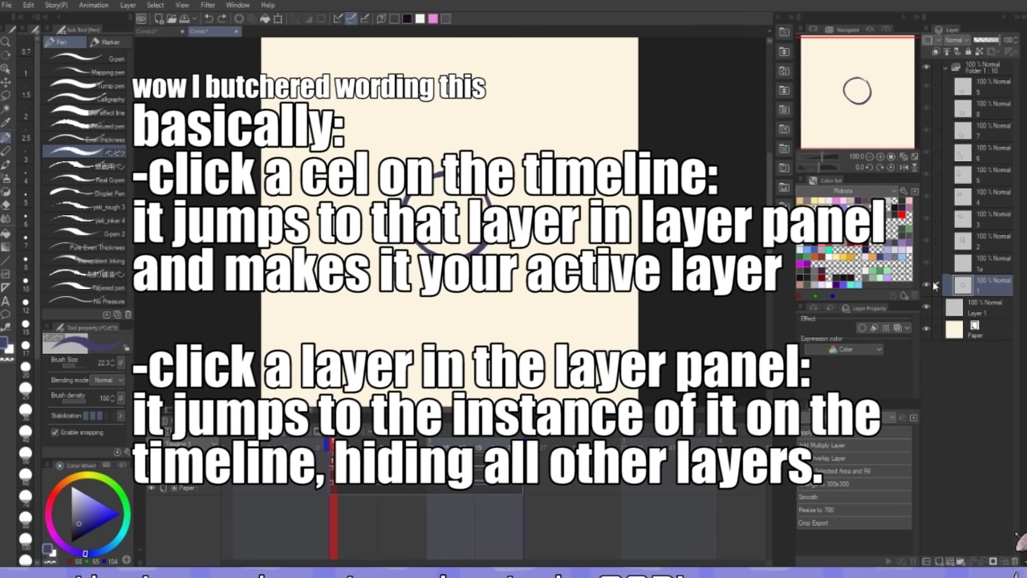
click(984, 87)
click(984, 264)
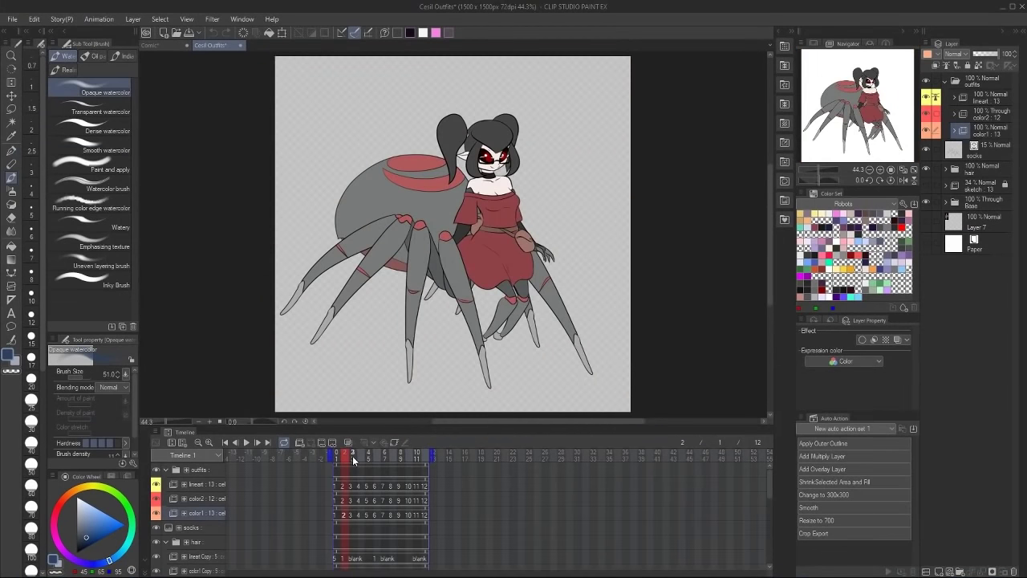
Compare the spider character's outfit drawings on frames 3 to 7 in the outfits document
click(353, 459)
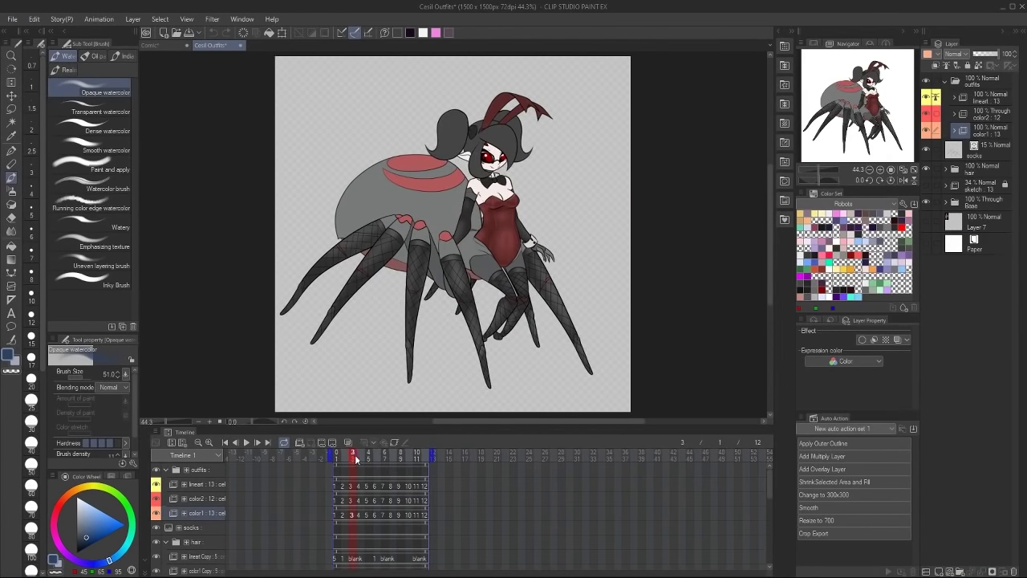
click(367, 459)
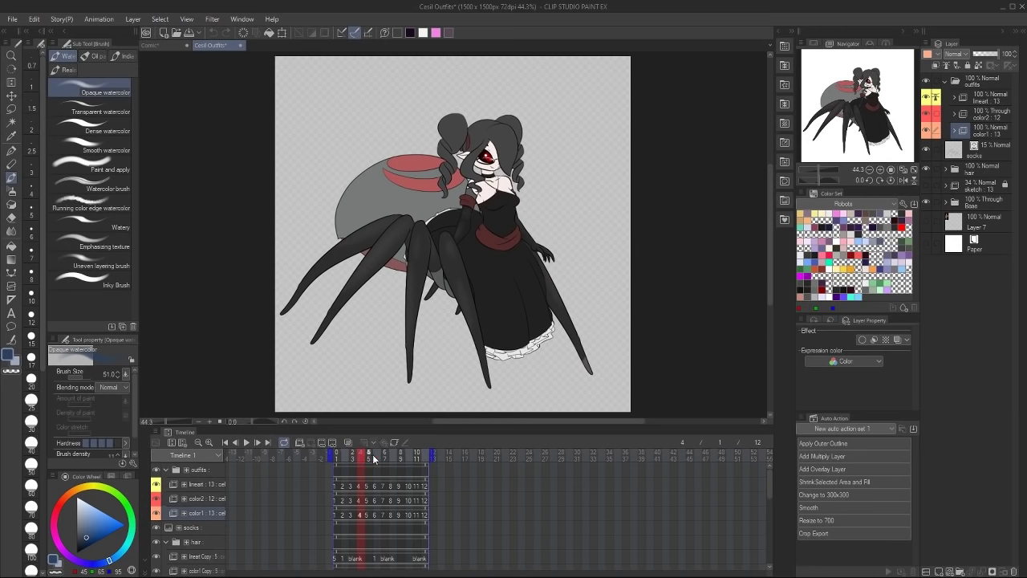
click(376, 459)
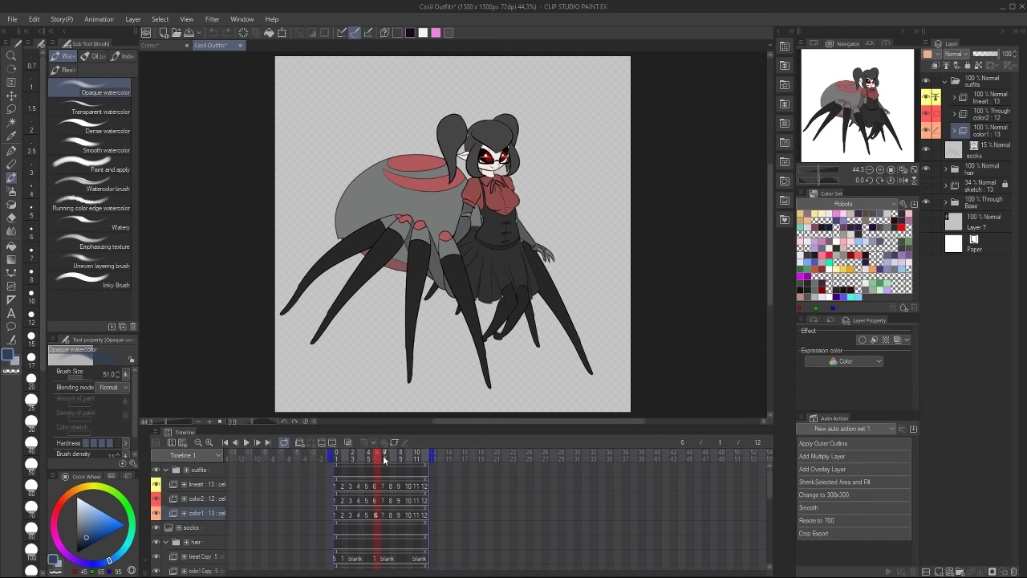
click(384, 459)
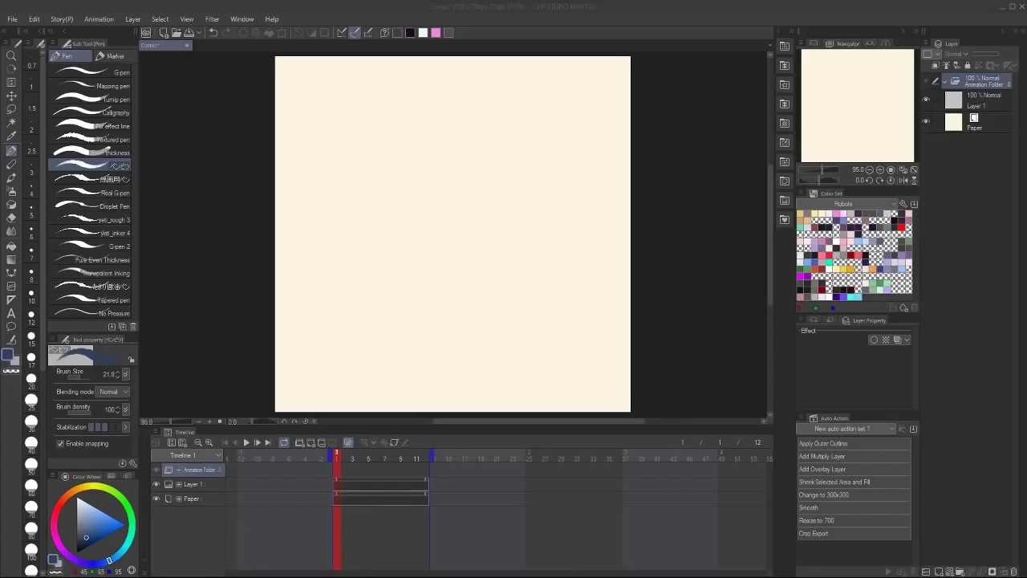
Add a vector layer inside the empty animation folder and assign it as cel 1 at frame 1
click(993, 500)
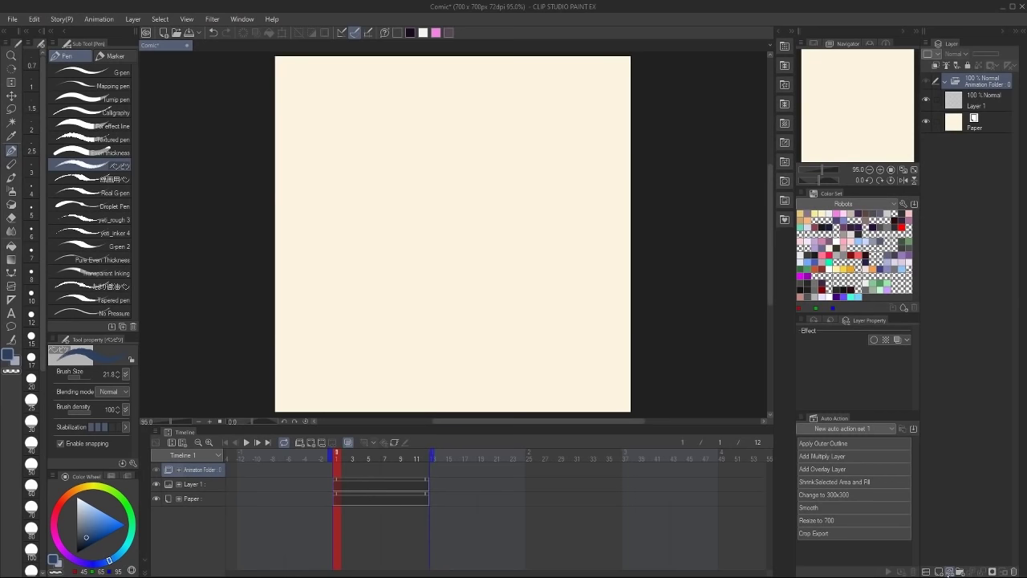
click(949, 570)
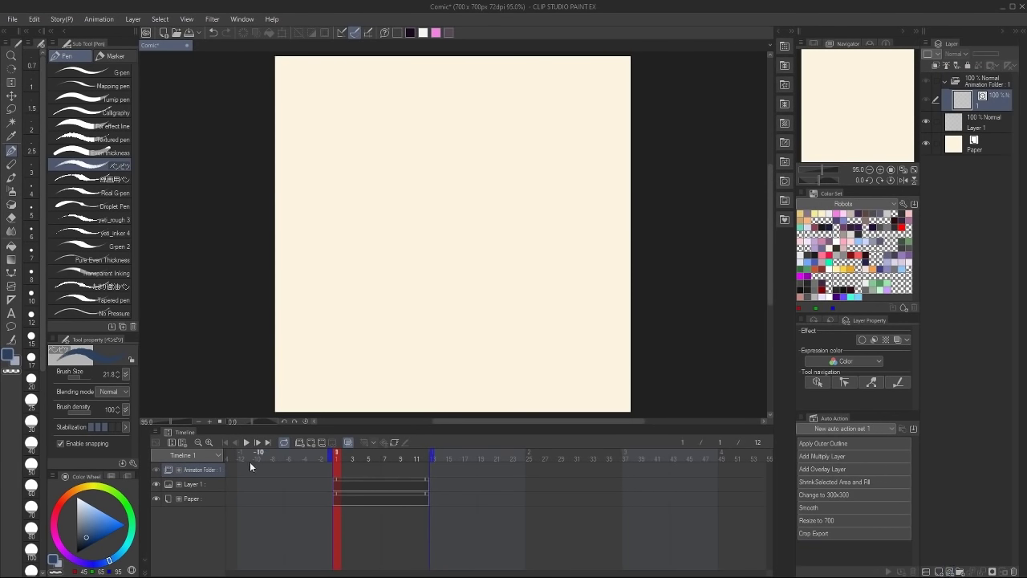
click(336, 471)
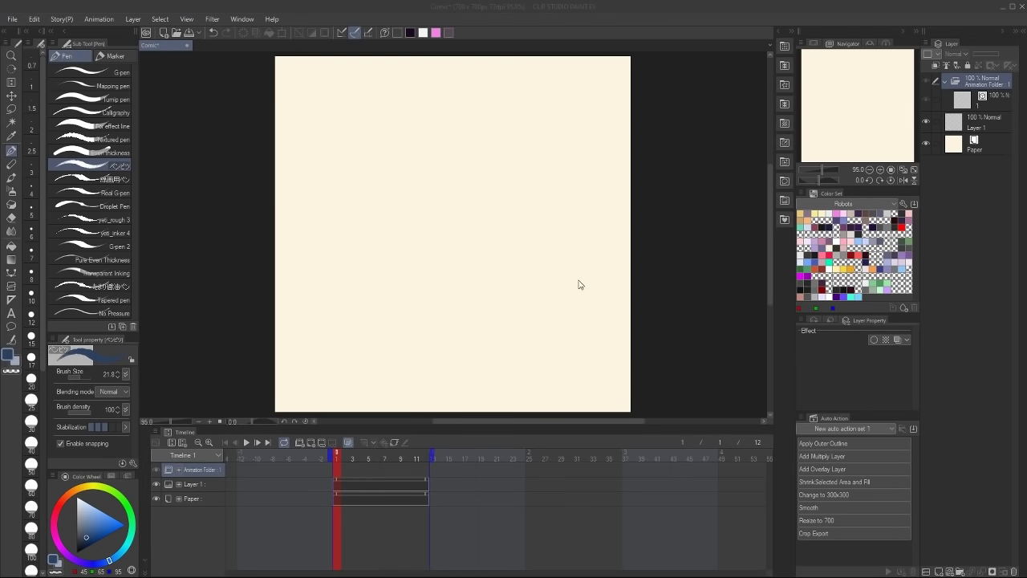
click(729, 275)
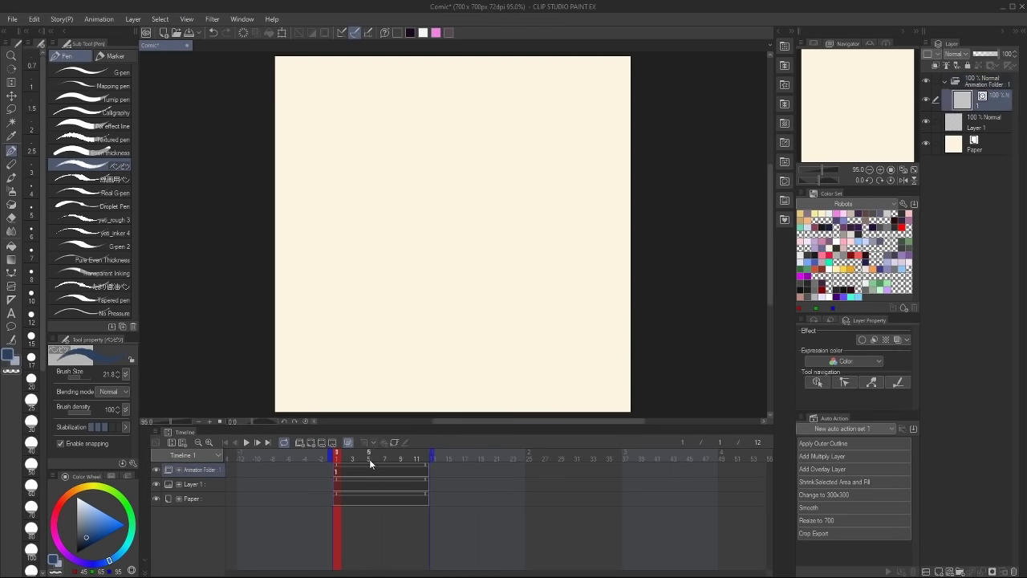
Add new vector animation cels at frames 3 and 6
click(354, 472)
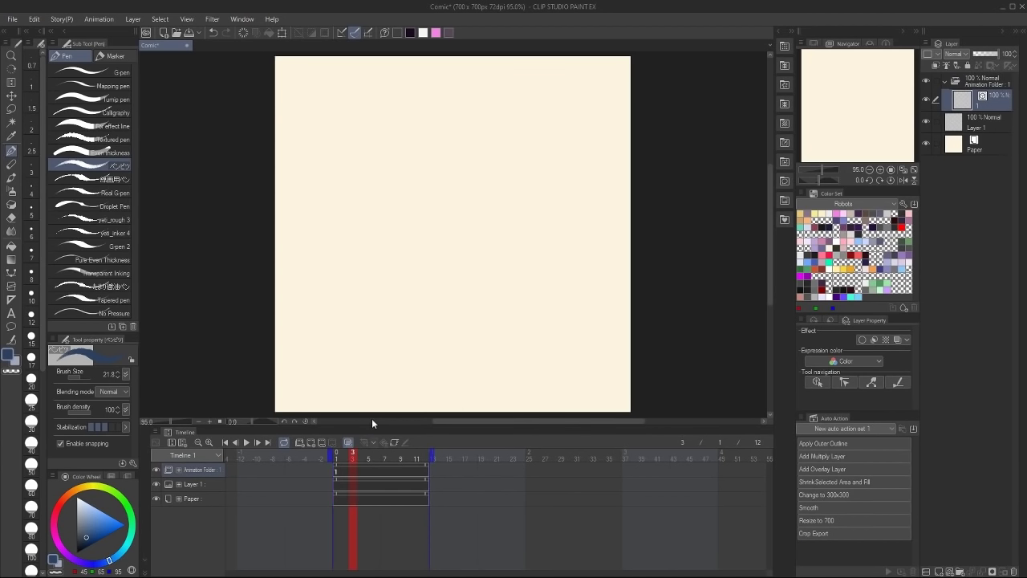
click(312, 441)
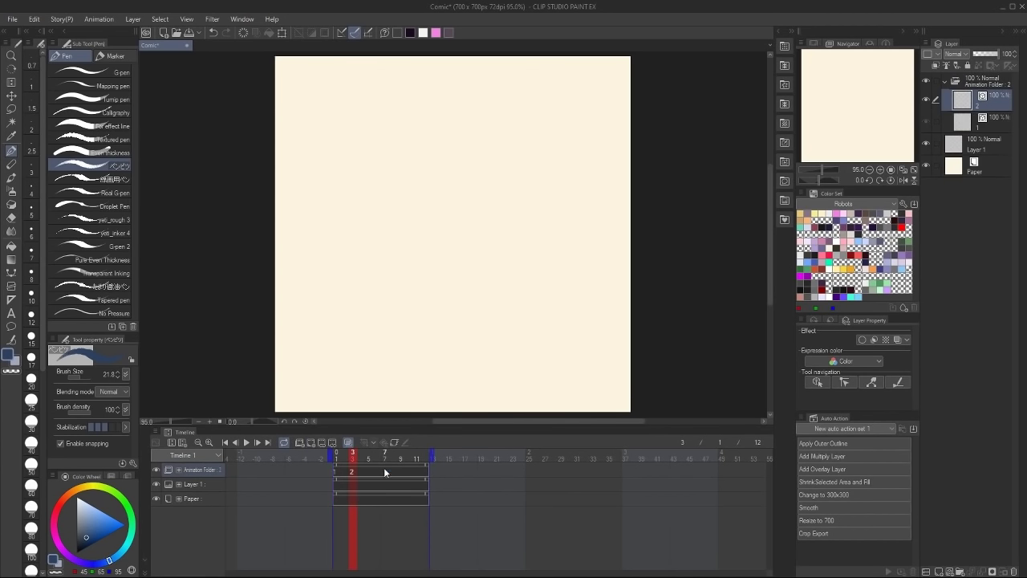
click(377, 467)
click(314, 441)
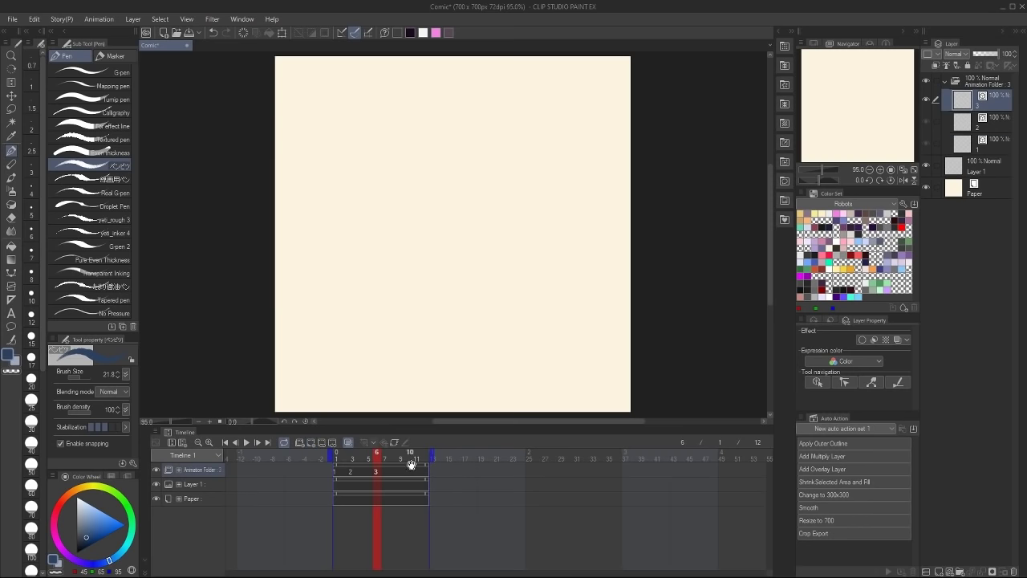
Add a fourth vector animation cel at frame 9 and switch through cels 1 to 4 in the layers
click(400, 469)
click(311, 442)
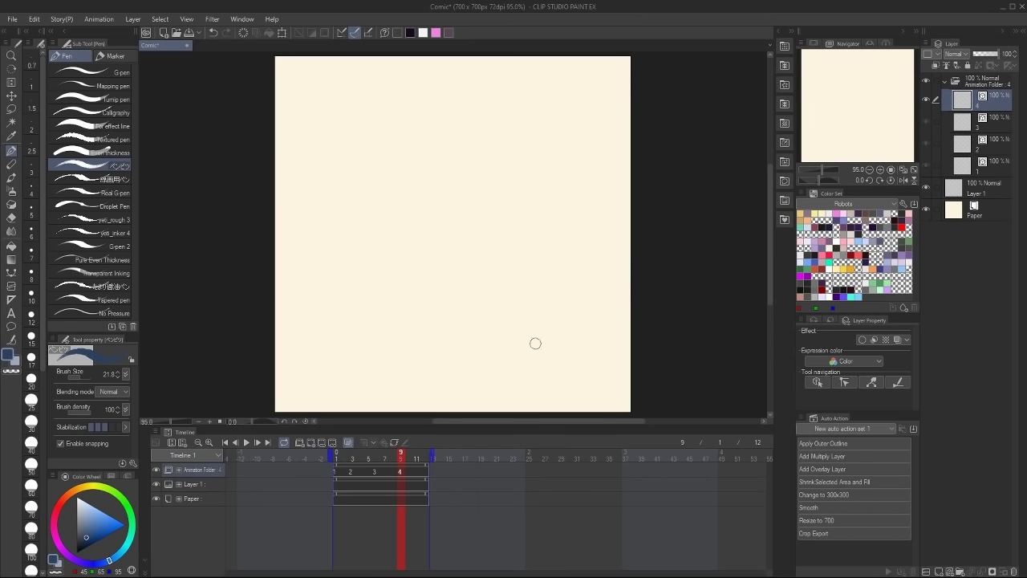
click(984, 165)
click(998, 140)
click(996, 118)
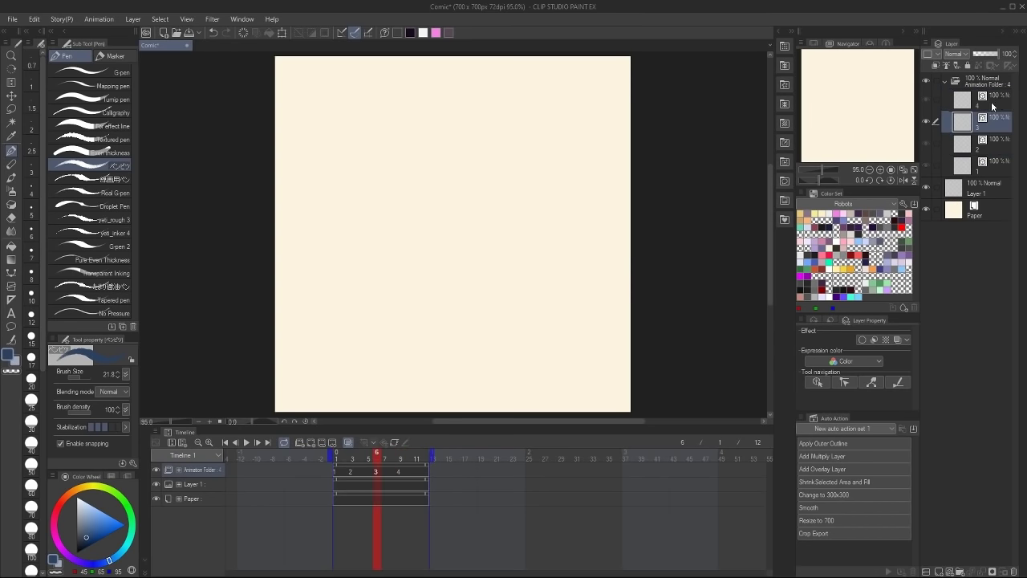
click(975, 101)
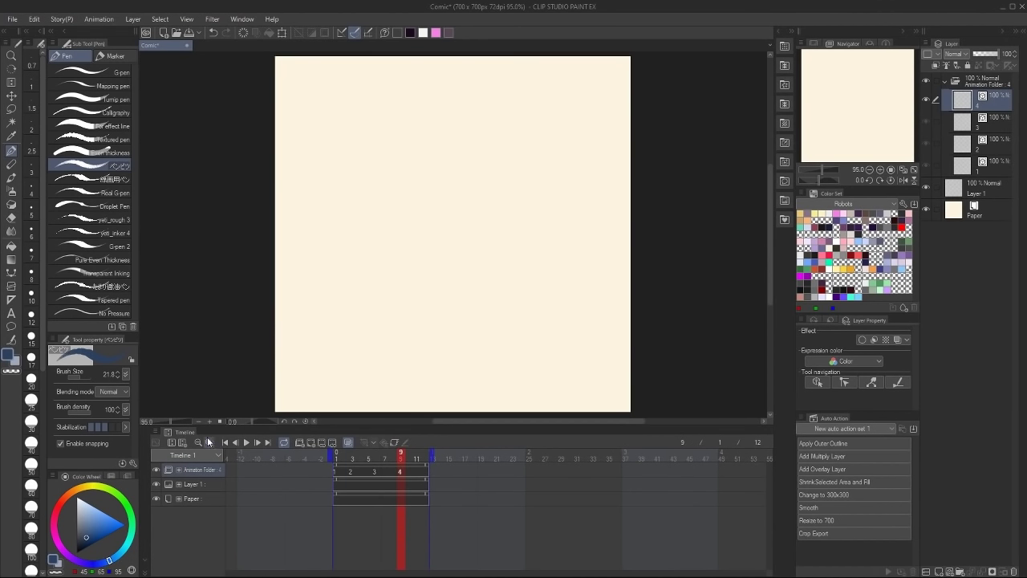
Add two more empty animation folders above the existing animation folder
click(182, 443)
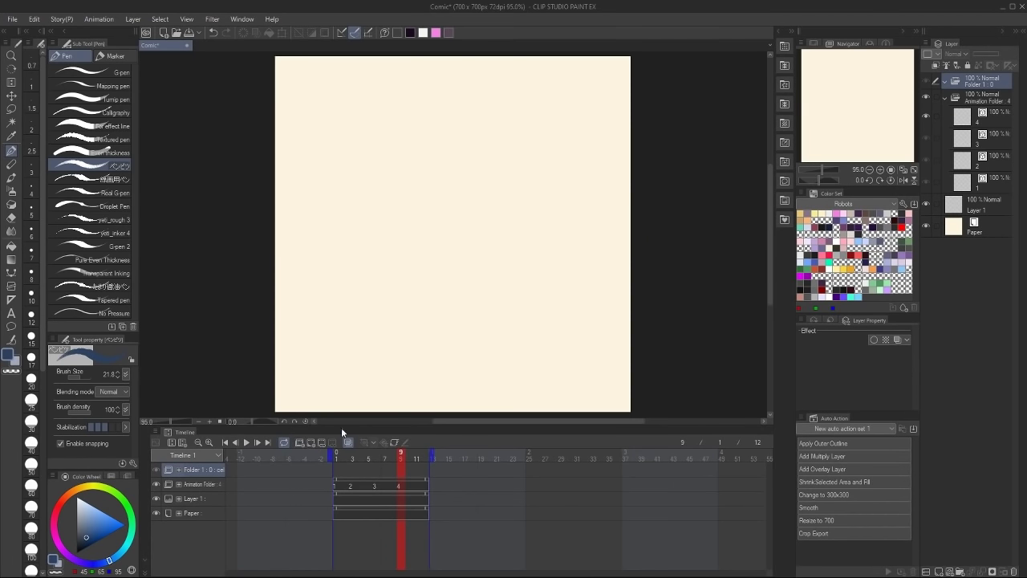
click(299, 443)
click(986, 118)
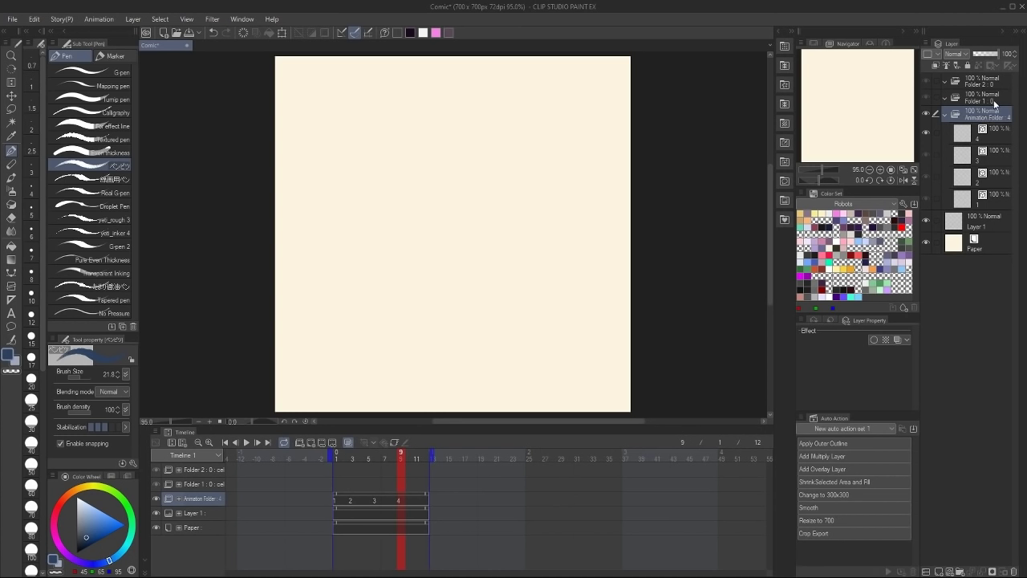
Name the three animation folders Sketch, Color and Lines, from the lowest to the highest
double_click(985, 115)
text(Sketch)
key(Return)
double_click(989, 100)
text(Color)
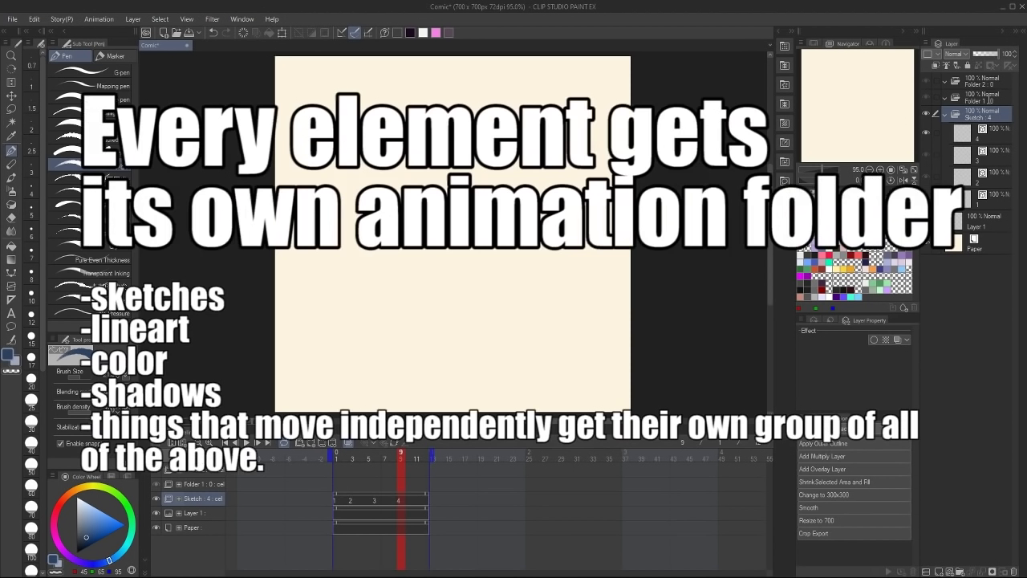
key(Return)
click(980, 83)
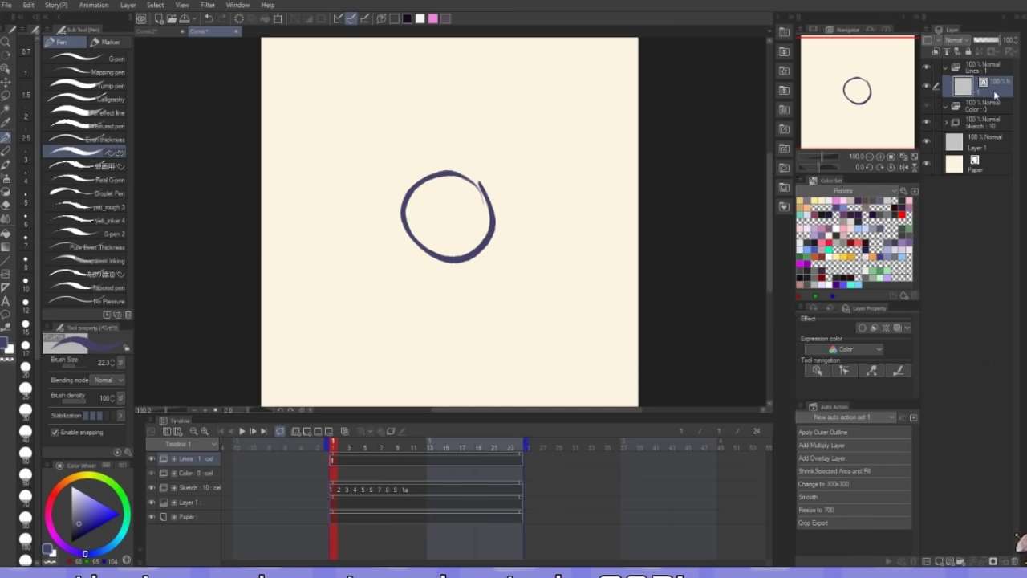
Add a new vector cel at frame 2 of the Lines folder
click(342, 442)
click(296, 432)
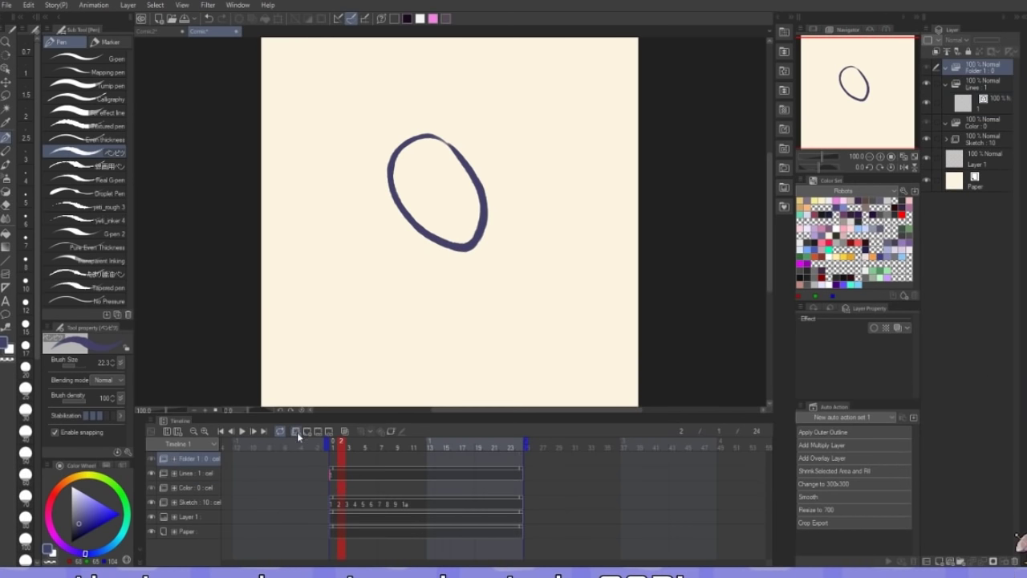
key(ctrl+z)
click(307, 432)
drag(351, 445, 337, 453)
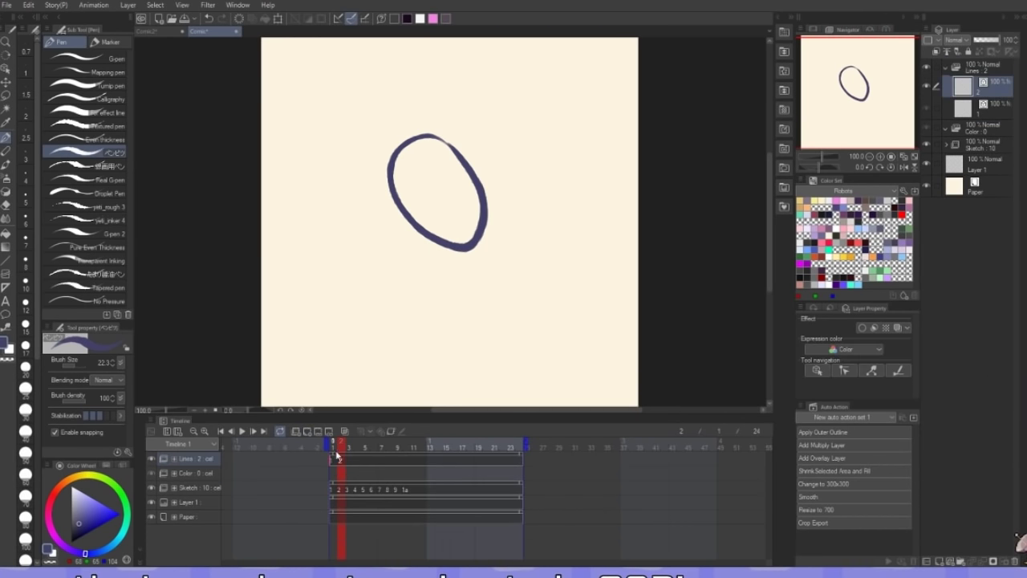
Step back and forth through the ball sketch frames and add Lines cels on frames 3 to 9
key(Right)
key(Right)
key(Right)
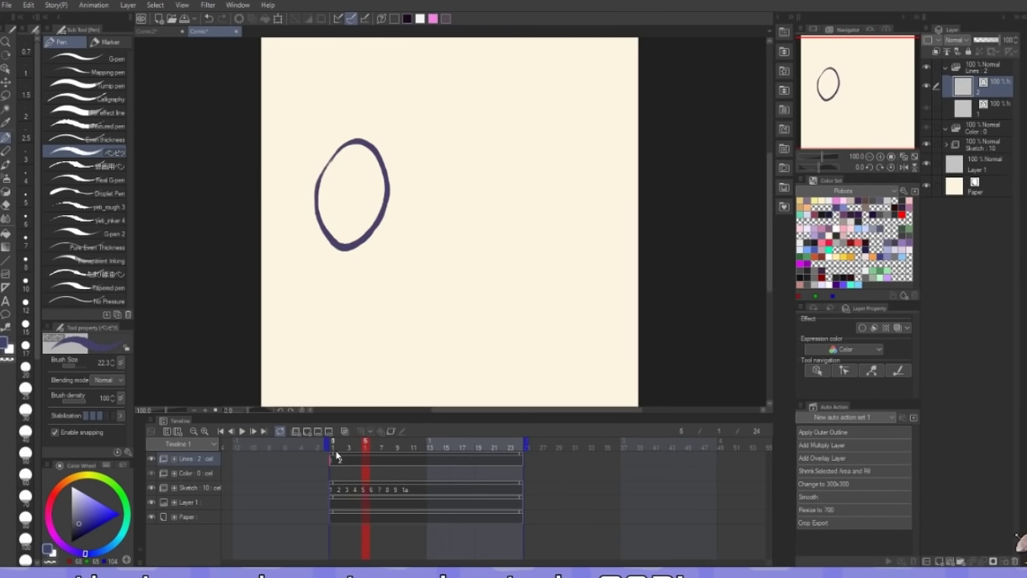
key(Left)
key(Left)
key(Left)
key(Right)
key(Left)
key(Right)
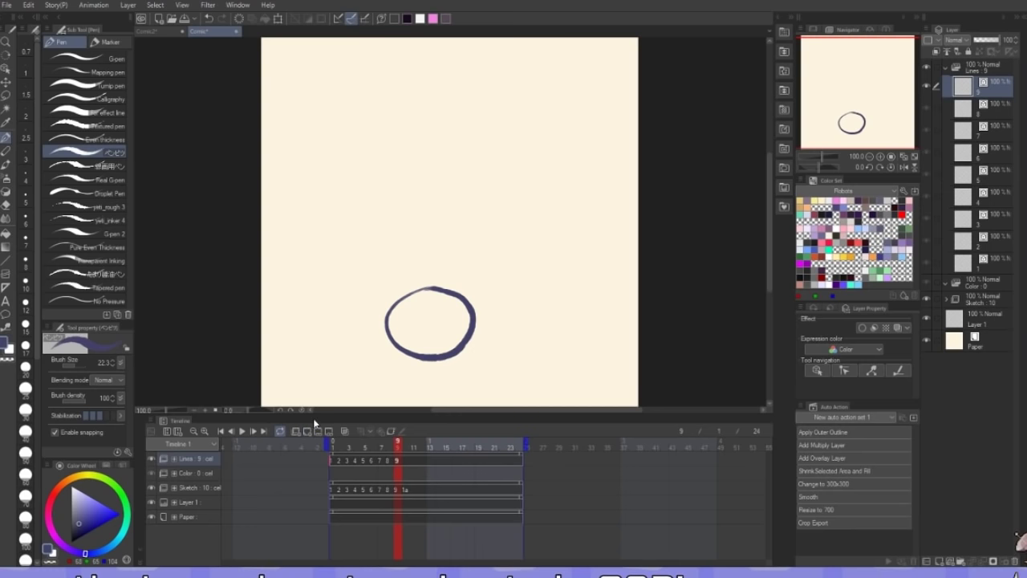
Return to frame 1 and fill frames 1 to 9 of the Color folder with new cels
key(Left)
key(Left)
key(Left)
key(Left)
key(Left)
key(Left)
key(Left)
key(Left)
click(196, 474)
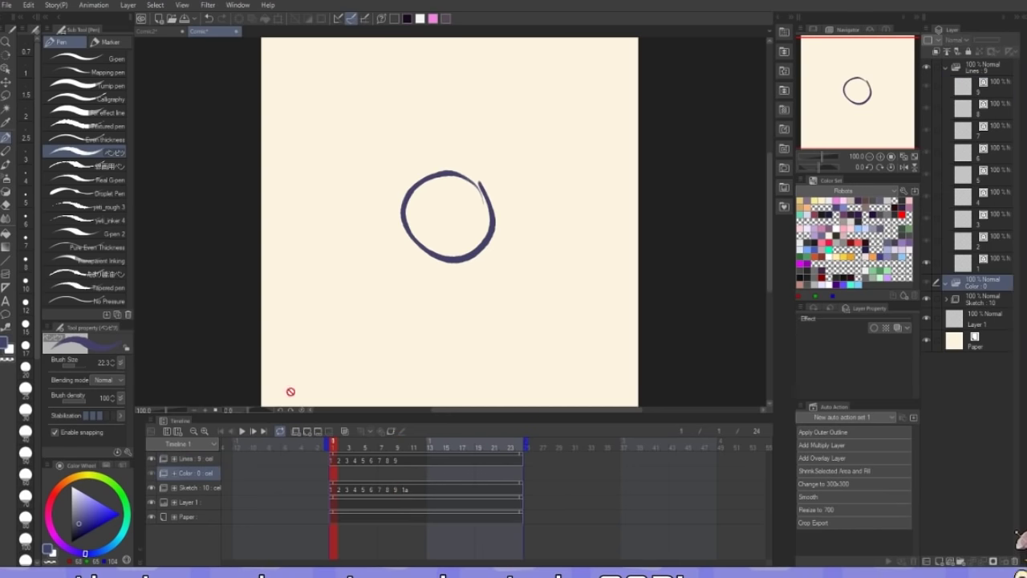
click(308, 433)
click(308, 433)
click(308, 434)
click(308, 433)
click(308, 433)
click(308, 434)
click(308, 433)
Collapse the Color folder and lower the Sketch folder's opacity to 25%
click(331, 462)
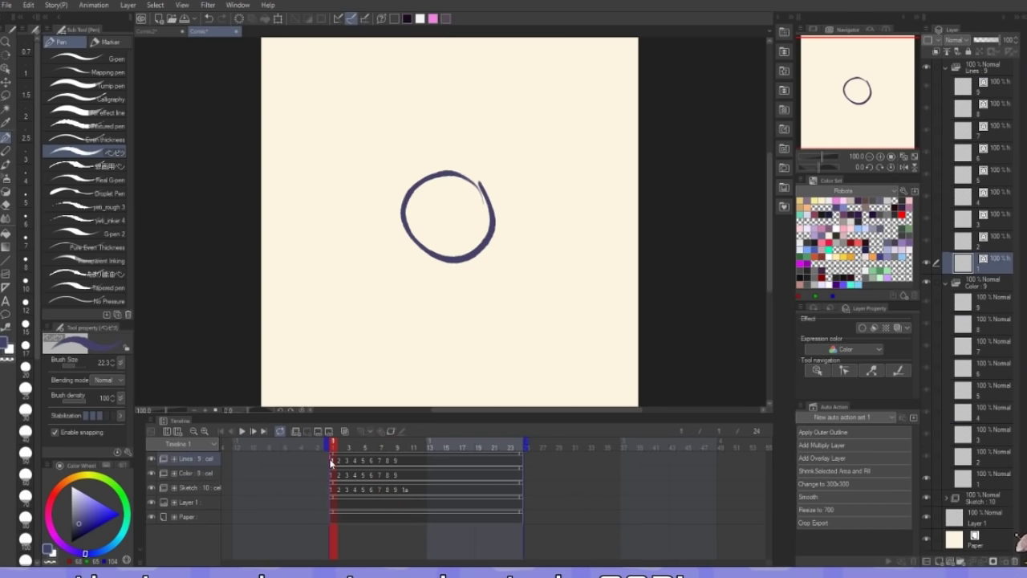
click(946, 284)
click(971, 302)
click(980, 40)
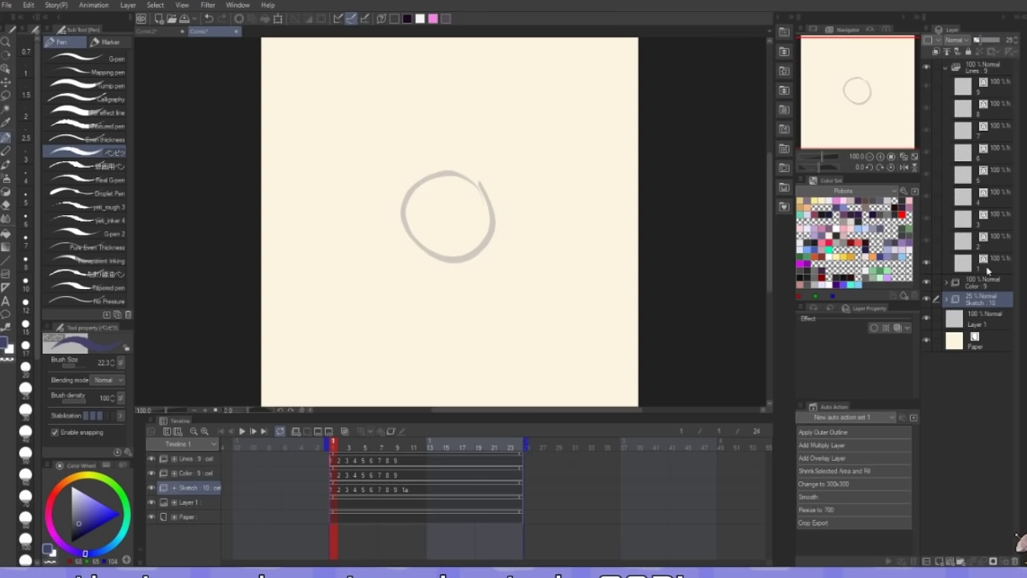
Trace the ball in black on Lines cel 1 with the Even thickness pen, undoing unsatisfactory strokes
click(987, 267)
click(125, 139)
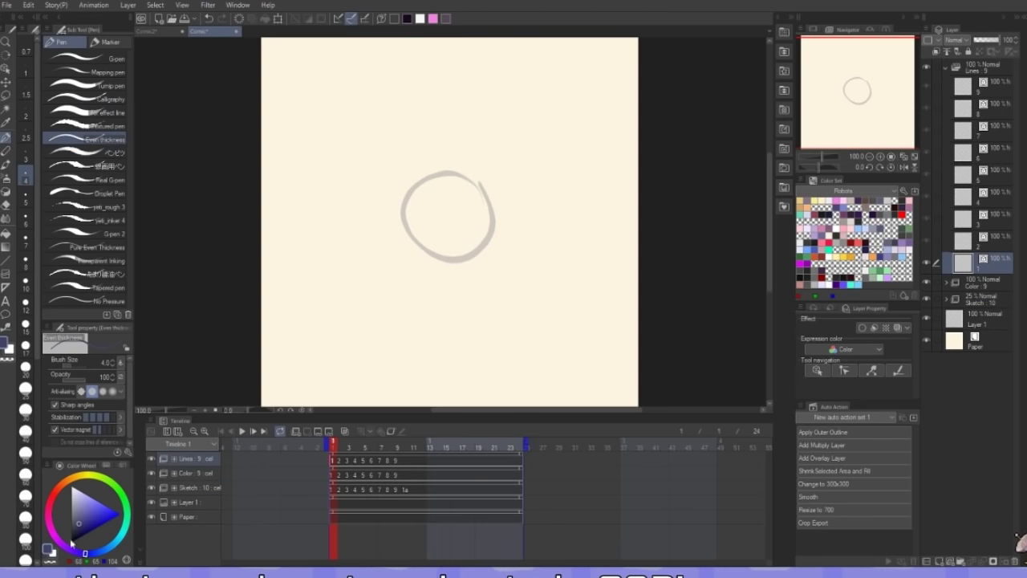
click(71, 544)
mouse_move(486, 198)
mouse_down()
mouse_move(402, 225)
mouse_move(483, 192)
mouse_up()
key(ctrl+z)
key(ctrl+z)
key(ctrl+z)
mouse_move(488, 205)
mouse_down()
mouse_move(470, 263)
mouse_move(475, 186)
mouse_up()
key(ctrl+z)
Trim the overlapping ends of the ball outline with the Vector eraser and join the line ends
key(e)
key(o)
drag(479, 254, 483, 257)
key(e)
click(113, 118)
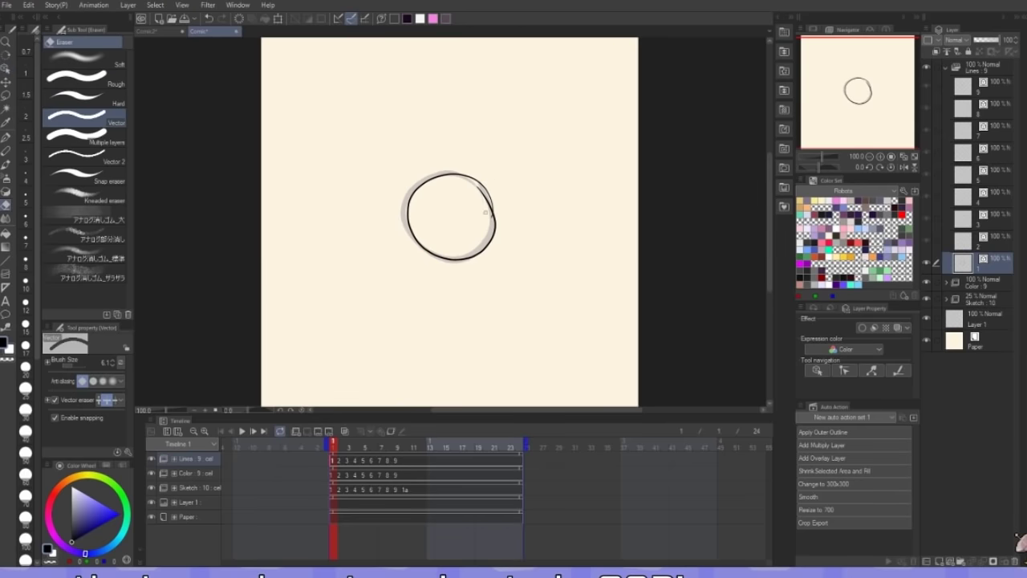
drag(486, 213, 483, 195)
key(y)
Trace the ball outline on Lines cels 2 and 3 and connect the vector line ends
key(p)
click(339, 460)
mouse_move(456, 147)
mouse_down()
mouse_move(430, 229)
mouse_move(451, 143)
mouse_move(396, 122)
mouse_move(405, 121)
mouse_move(401, 178)
mouse_up()
key(y)
click(349, 461)
key(p)
key(ctrl+z)
key(y)
Trace the ball outline on Lines cels 4 and 5 and connect the vector line ends
click(356, 463)
key(p)
key(ctrl+z)
drag(407, 133, 399, 129)
key(y)
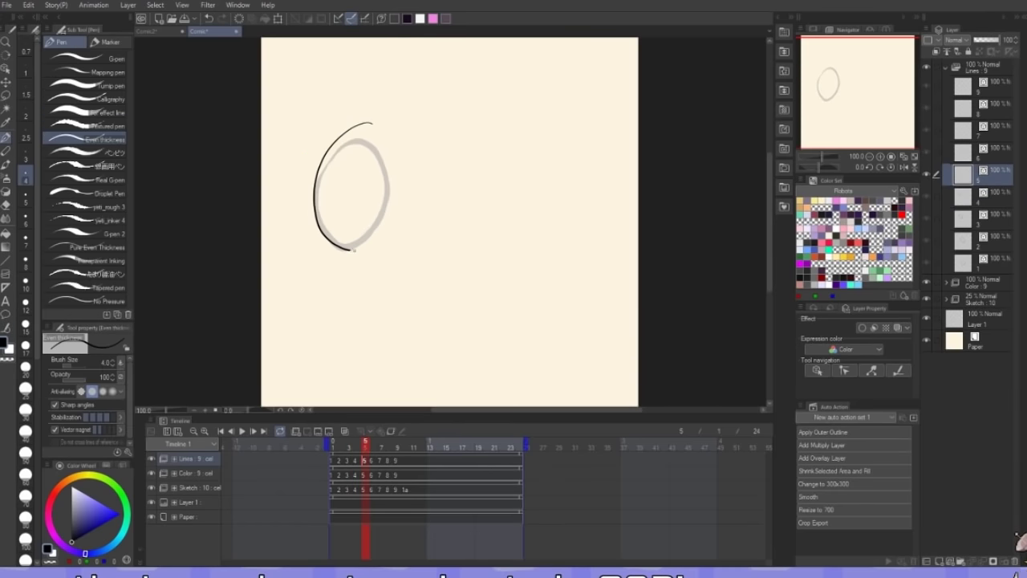
drag(370, 230, 372, 122)
key(y)
Trace the stretched ball on Lines cel 6 and continue the outline on cel 7
click(373, 463)
key(p)
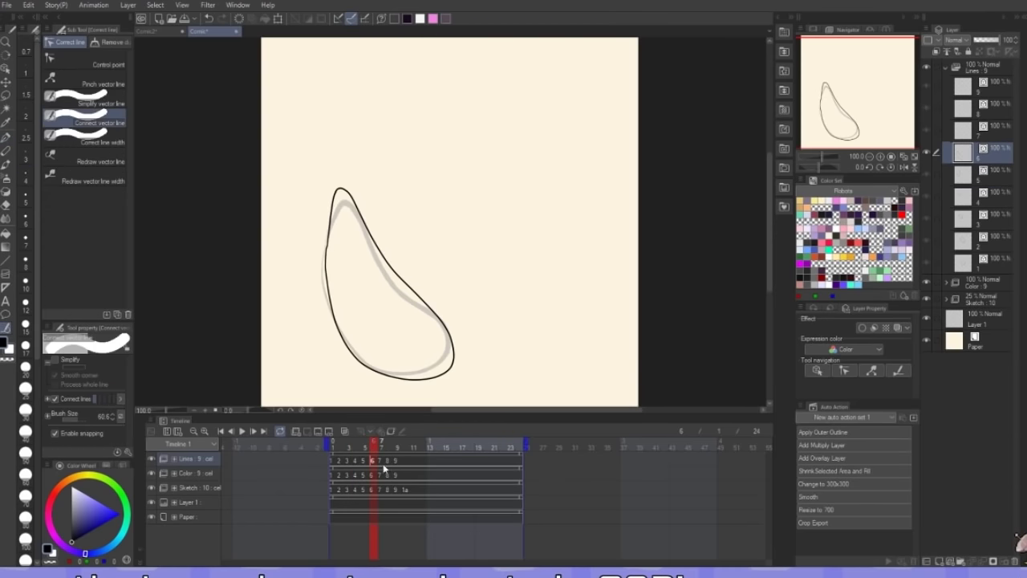
key(Right)
drag(385, 277, 484, 300)
key(Right)
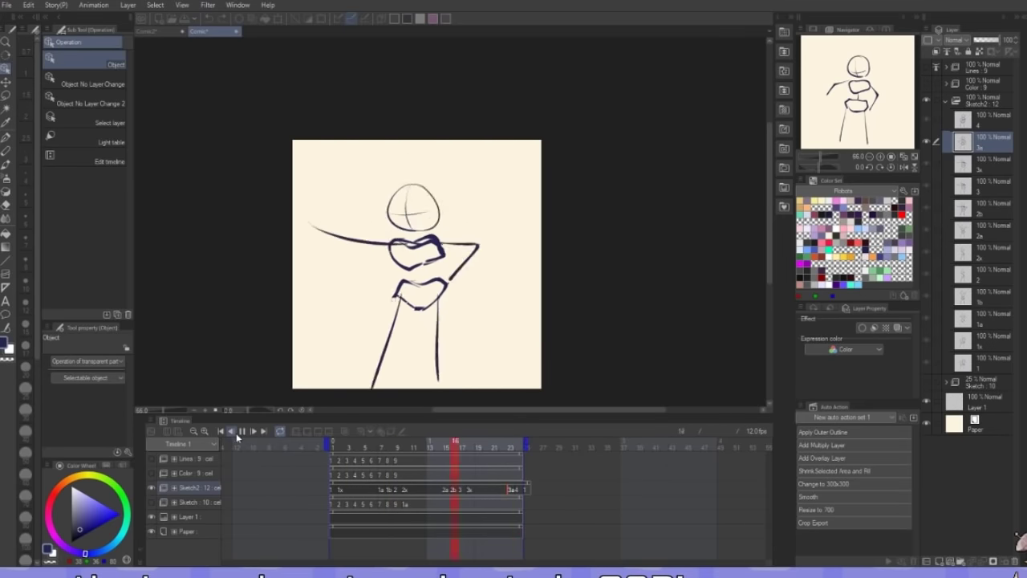
Add new animation folders above the Lines folder at frame 1 and name the lower two base and lineart
click(332, 460)
click(945, 101)
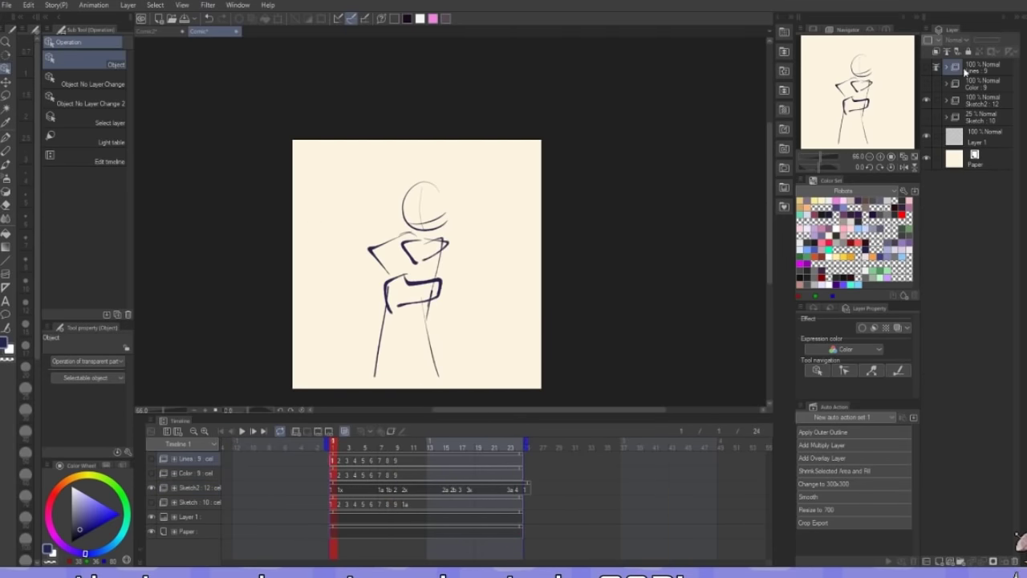
click(296, 433)
click(295, 433)
click(294, 433)
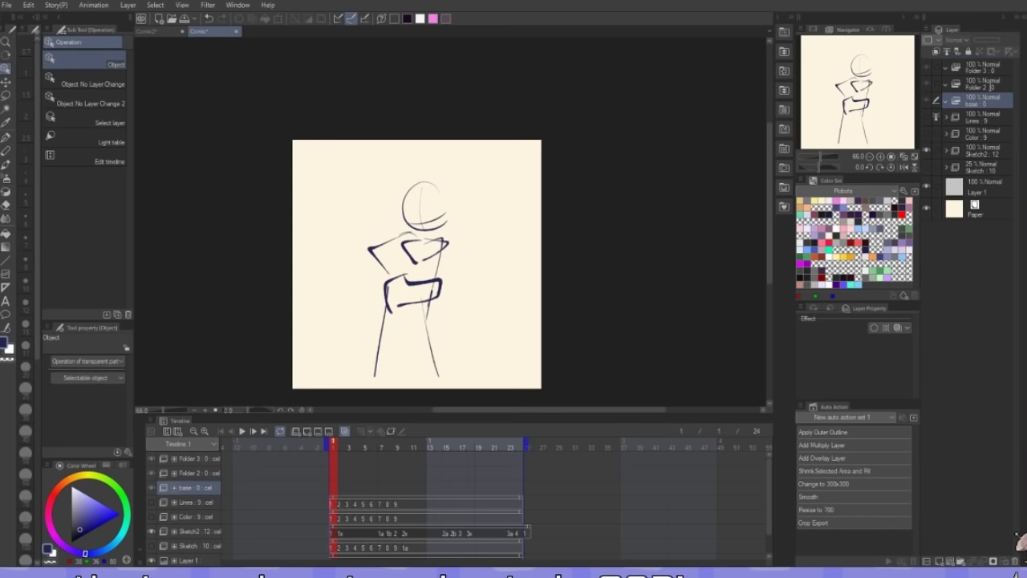
double_click(990, 86)
text(lineart)
key(Return)
Delete the spare empty animation folder and add a vector layer to the lineart folder as cel 1 at frame 1
click(983, 68)
click(1014, 561)
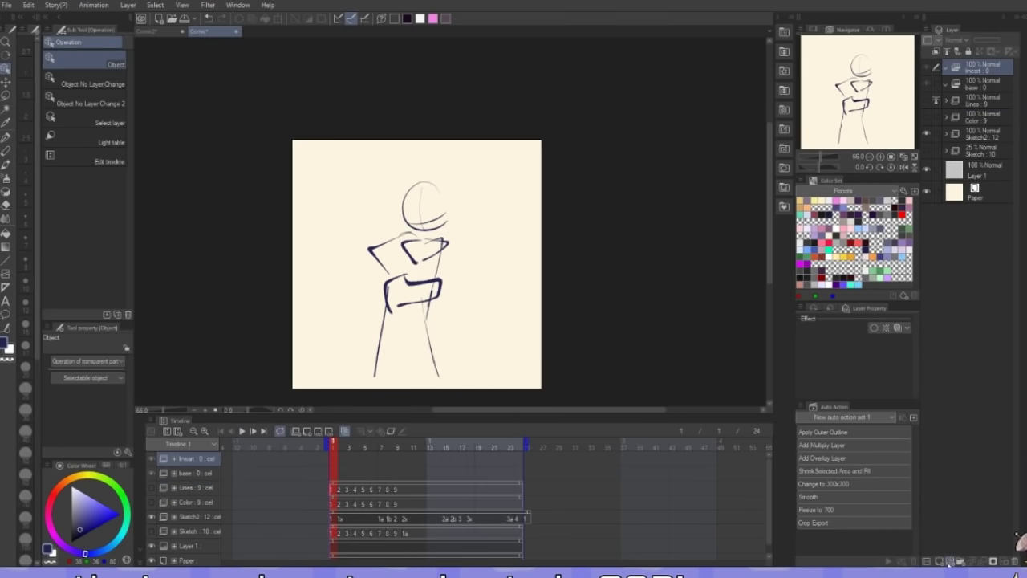
click(949, 560)
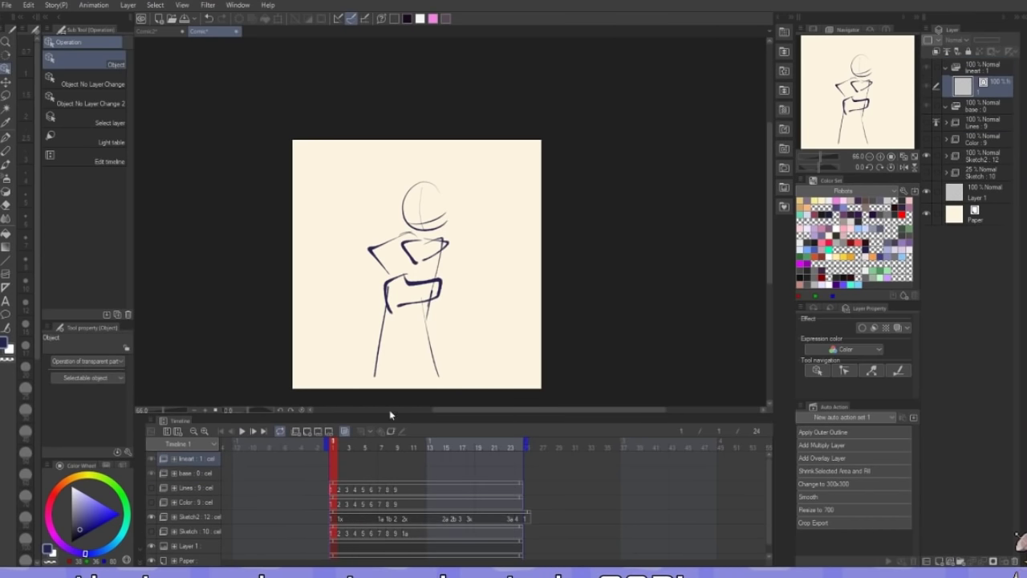
drag(340, 447, 463, 447)
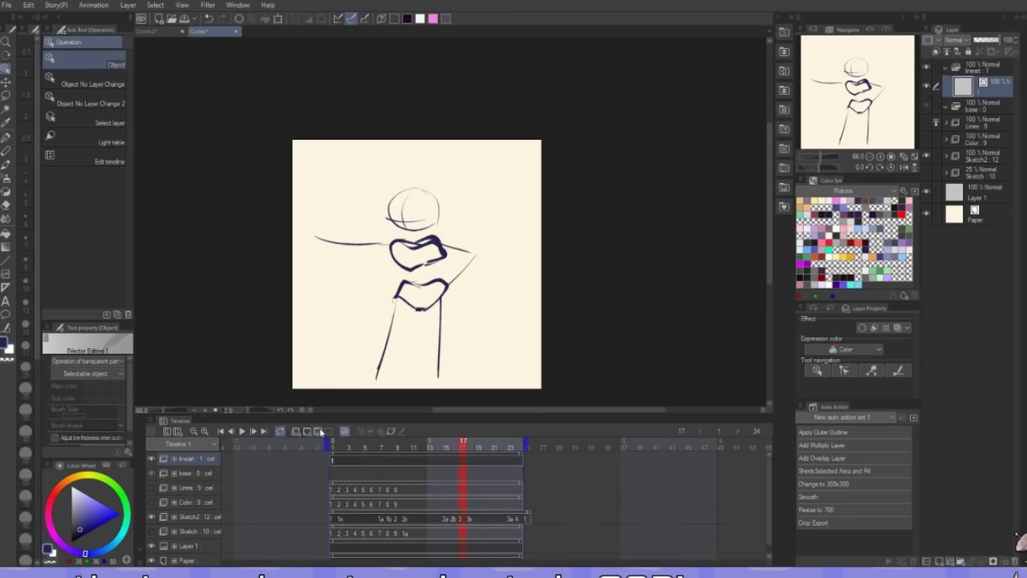
Remove cel 1b from frame 8 of the Sketch2 folder, check its layer in the expanded folder, and restore the cel
click(423, 518)
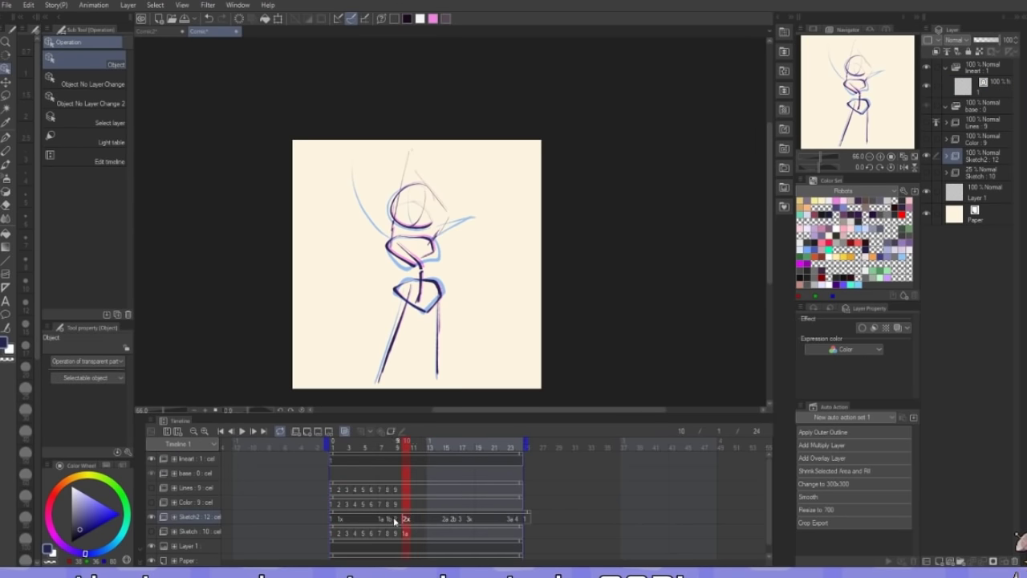
click(391, 519)
click(328, 433)
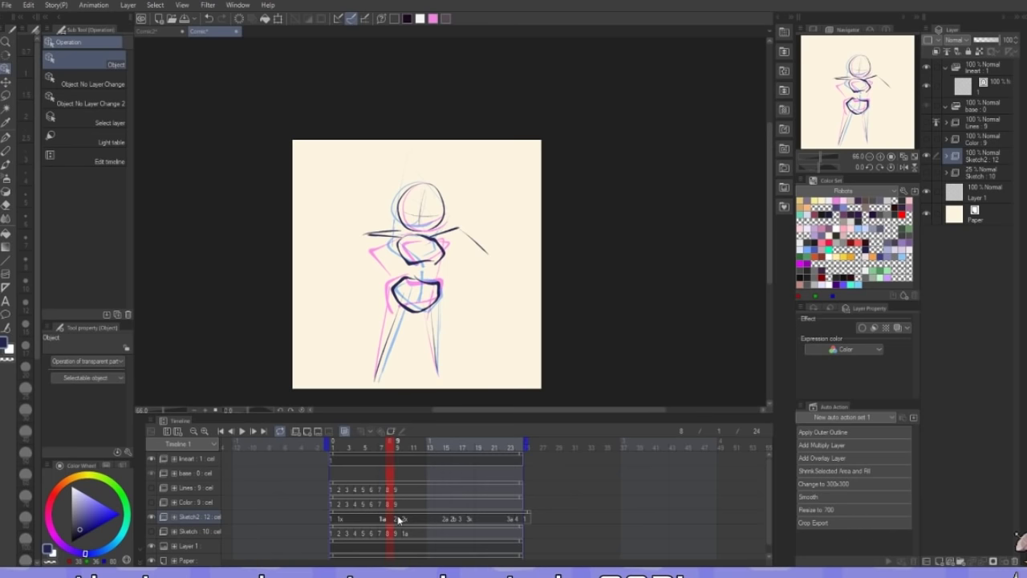
click(947, 157)
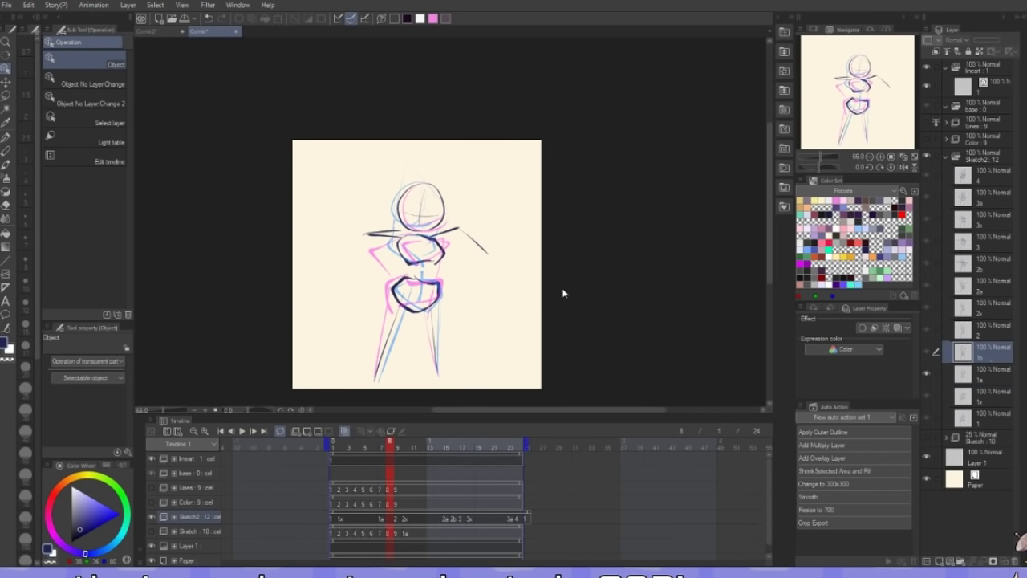
drag(382, 447, 575, 485)
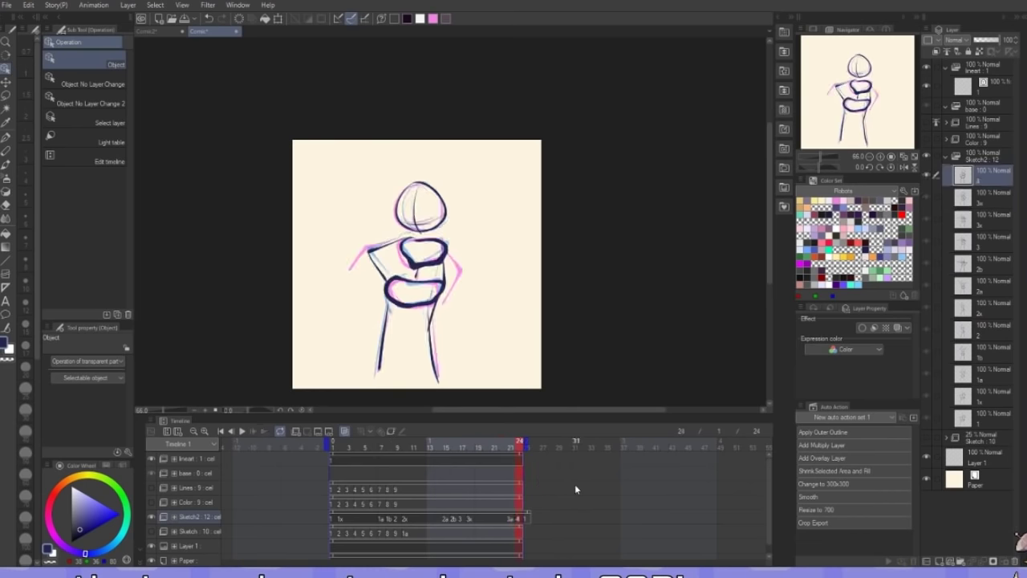
Add vector cels 2 and 3 to the lineart folder at frames 9 and 17
click(333, 462)
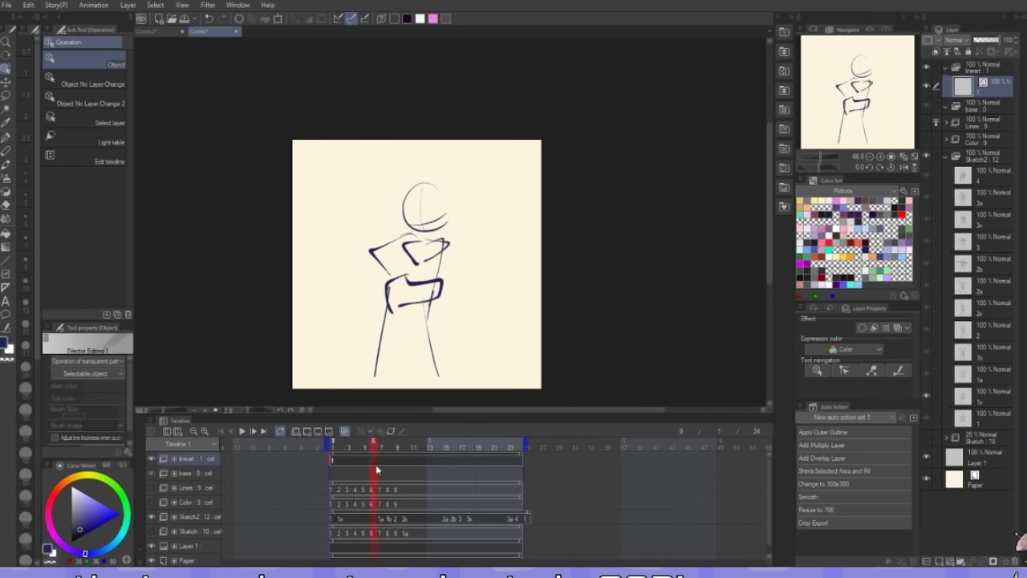
drag(377, 470, 399, 471)
click(950, 560)
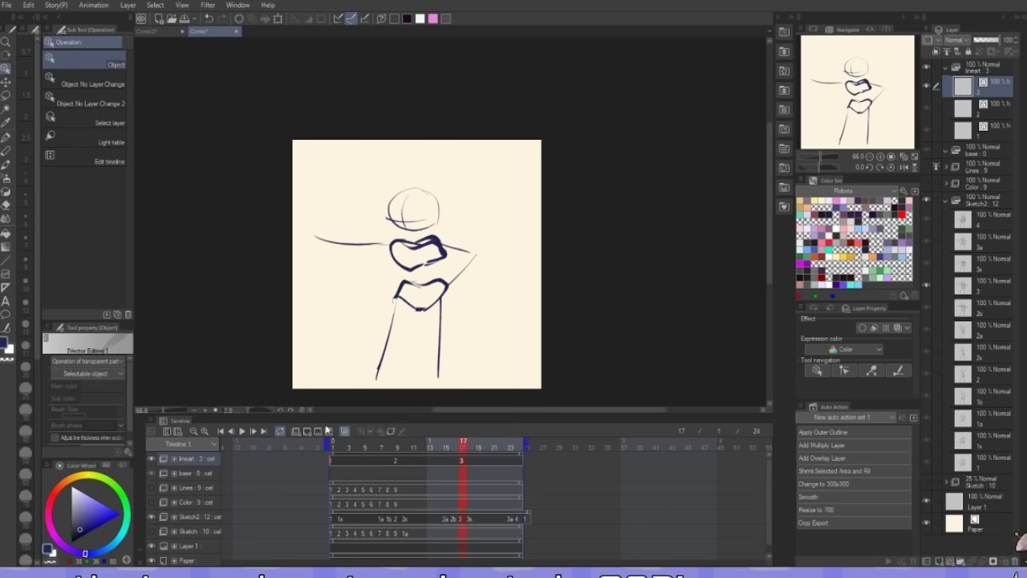
Reuse lineart cel 1 just past the end of the animation, at frame 25
click(525, 457)
click(521, 457)
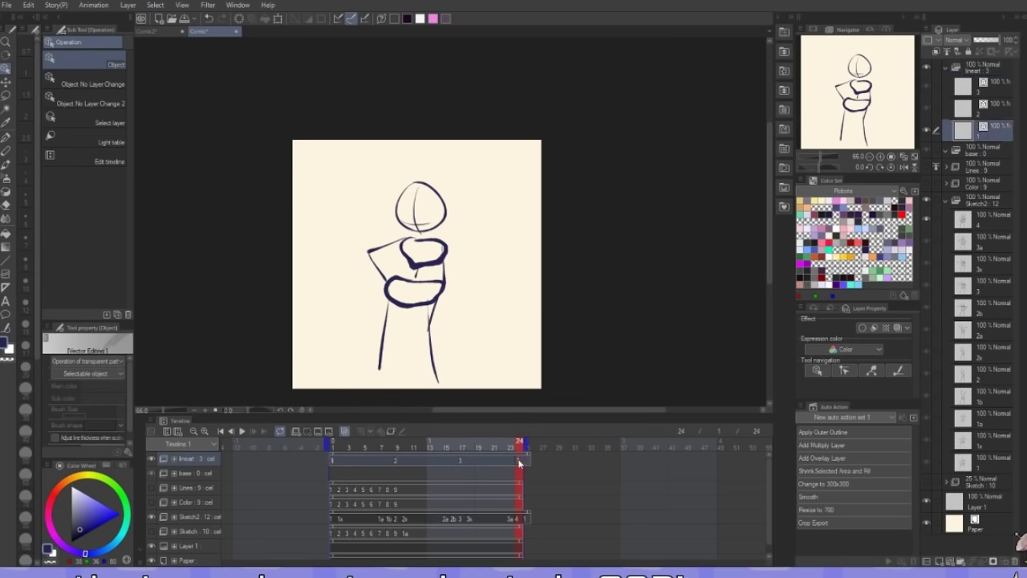
click(520, 446)
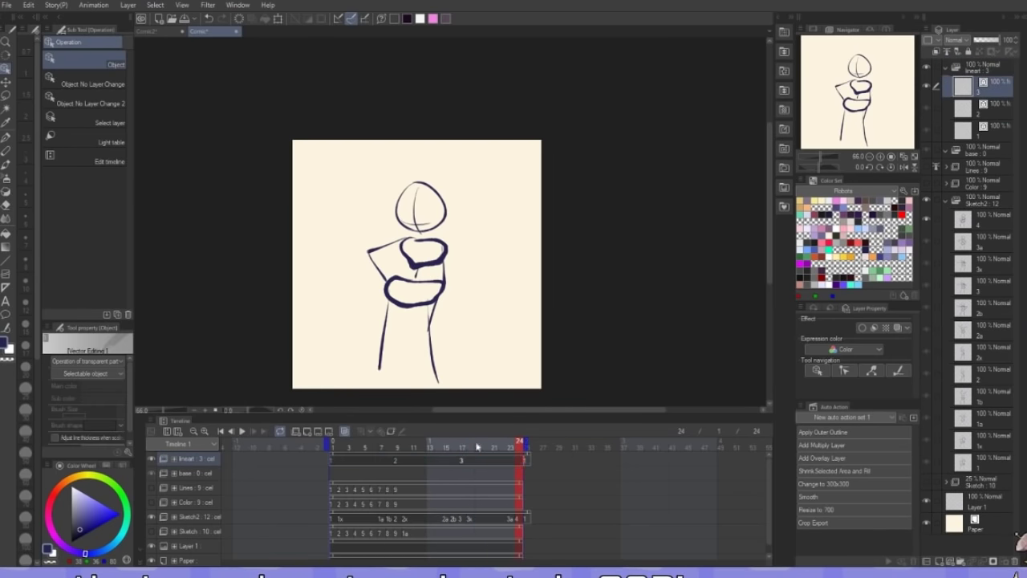
Set up inking on lineart cel 1 at frame 1 with the Even thickness pen and black as the drawing color
click(332, 446)
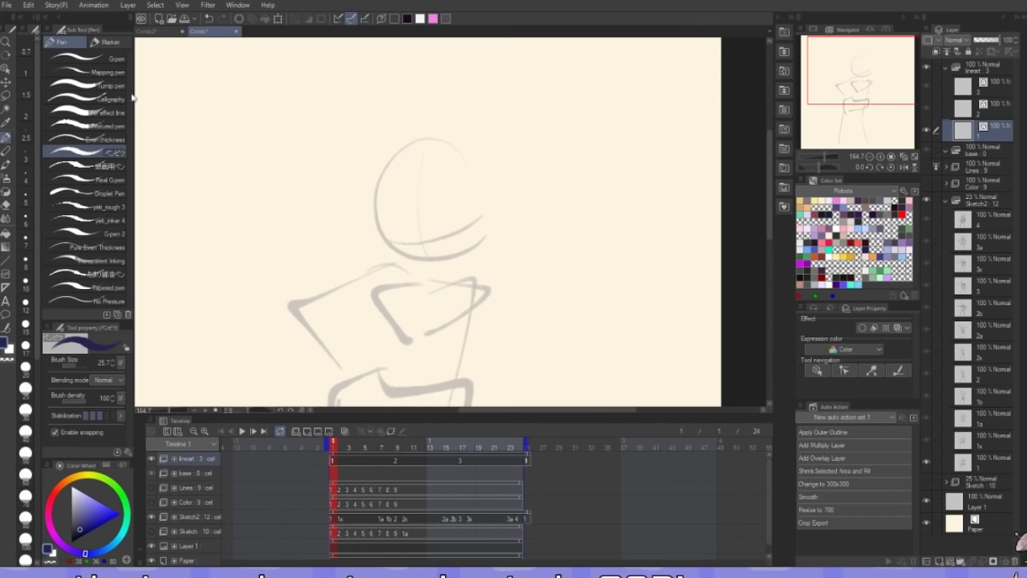
click(104, 140)
ctrl+click(423, 222)
drag(362, 198, 461, 259)
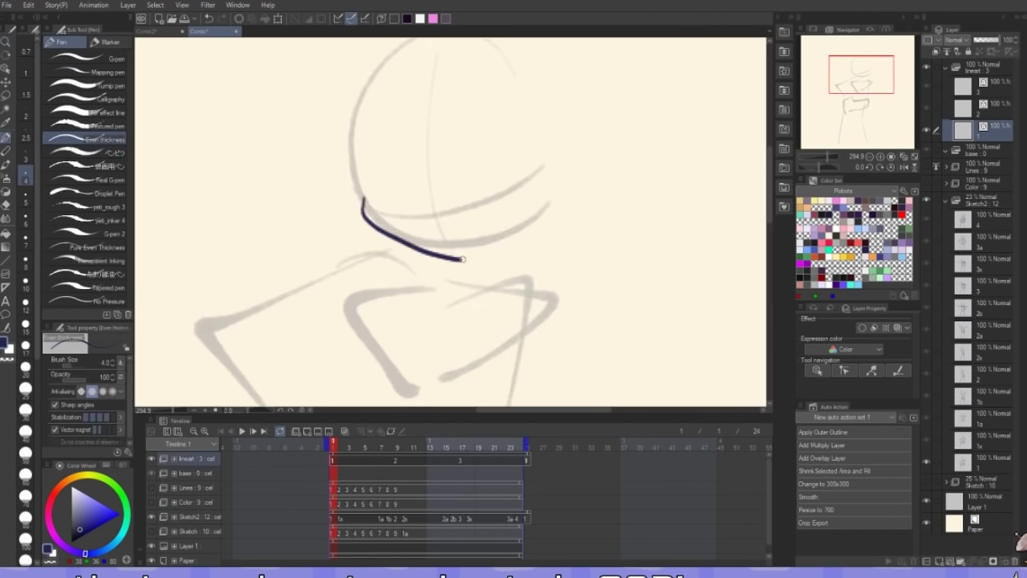
key(ctrl+z)
drag(384, 271, 592, 247)
drag(82, 530, 72, 542)
drag(527, 120, 476, 92)
key(ctrl+z)
drag(559, 148, 580, 227)
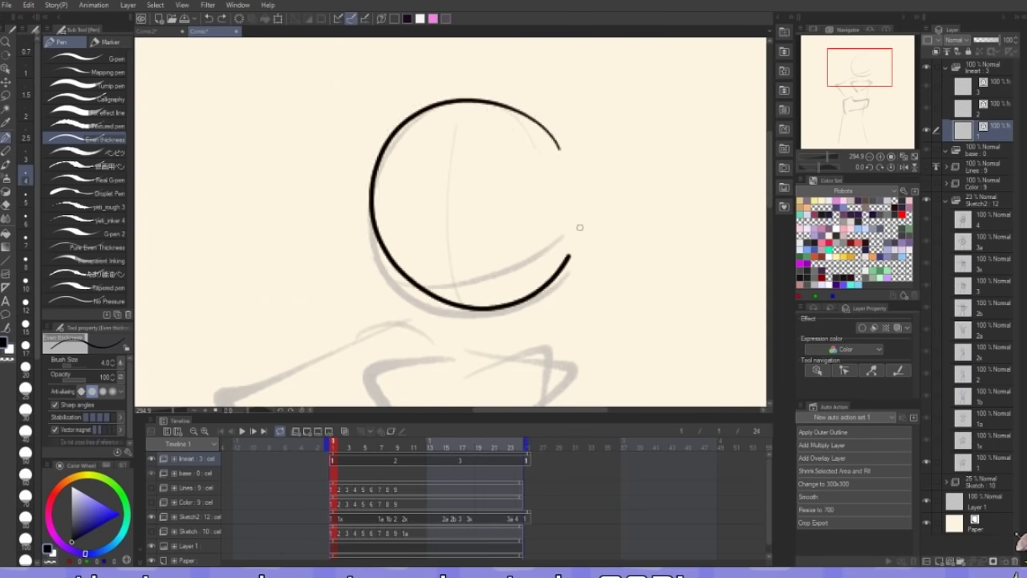
key(ctrl+z)
drag(542, 133, 512, 321)
key(ctrl+z)
drag(554, 129, 458, 75)
key(ctrl+z)
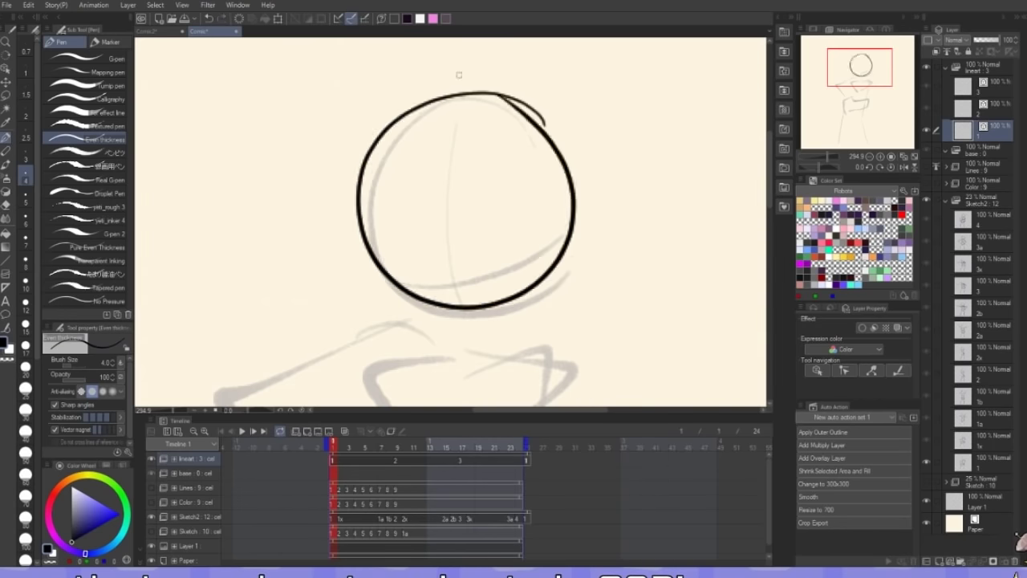
key(ctrl+z)
Ink the head circle over the sketch on lineart cel 1 and smooth its outline with Simplify vector line
drag(530, 116, 526, 313)
key(e)
drag(555, 185, 558, 178)
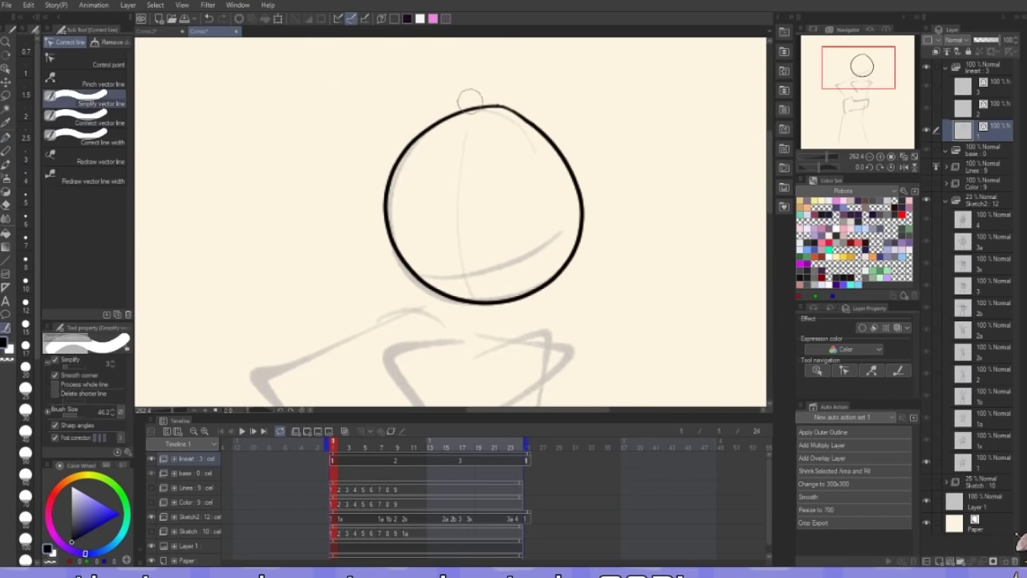
drag(472, 101, 526, 121)
drag(584, 178, 573, 179)
drag(482, 232, 522, 233)
Ink a jaw line just under the head circle and erase the overlapping circle segment with the Vector eraser
key(p)
drag(407, 225, 702, 247)
key(o)
key(e)
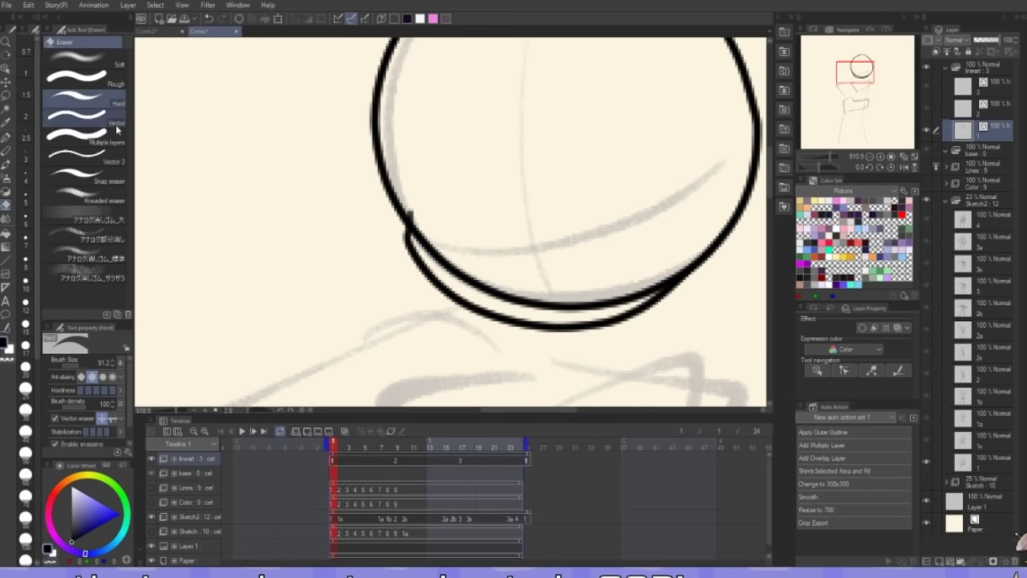
drag(562, 293, 564, 315)
Join the jaw line to the head circle on cel 1 and adjust the joined line's points
key(y)
drag(722, 241, 682, 282)
mouse_move(578, 149)
mouse_down()
mouse_move(511, 142)
mouse_move(562, 142)
mouse_up()
drag(461, 144, 359, 189)
key(o)
click(354, 193)
drag(498, 265, 442, 265)
drag(554, 193, 436, 332)
drag(393, 206, 454, 207)
Refine the head outline on cel 1 by correcting the line and its control points near the cheek
key(y)
mouse_move(551, 132)
mouse_down()
mouse_move(345, 257)
mouse_move(387, 246)
mouse_up()
key(o)
click(382, 246)
drag(407, 239, 412, 235)
key(y)
drag(295, 215, 273, 213)
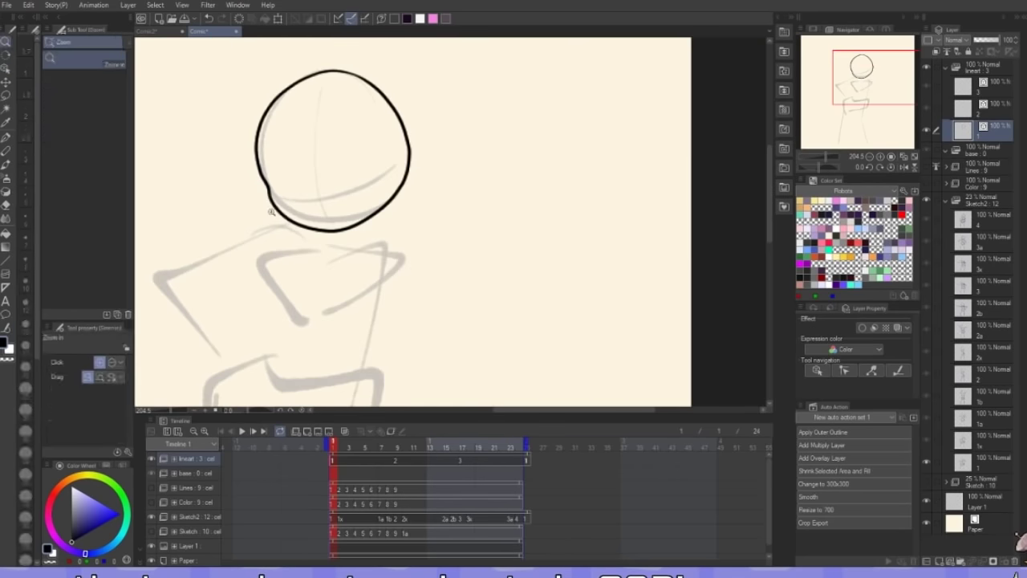
Try the Bezier curve tool with a rounded closed shape beside the torso, edit its control points, and delete it
key(u)
click(98, 234)
drag(375, 307, 399, 263)
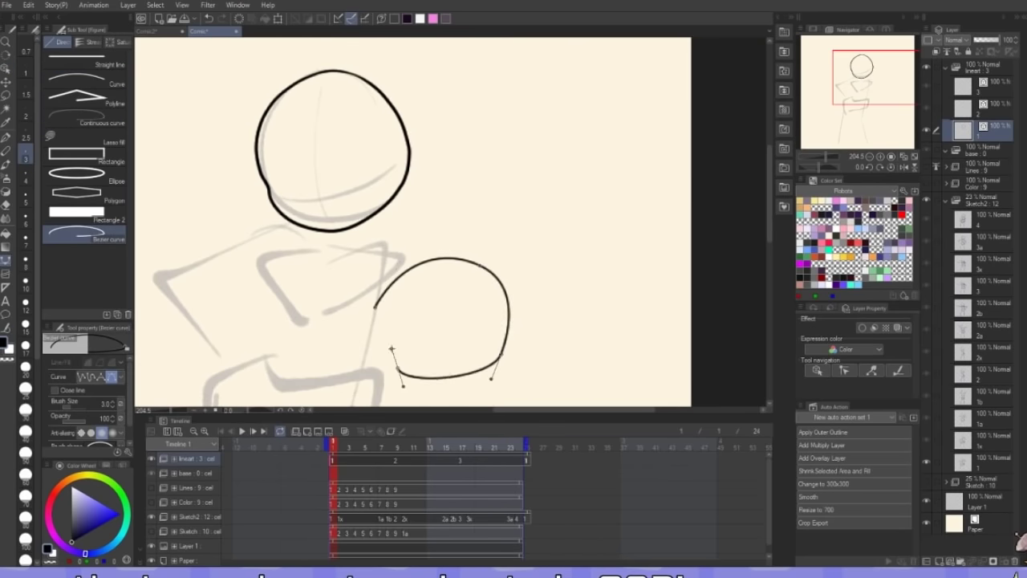
key(o)
click(401, 367)
click(368, 213)
click(401, 278)
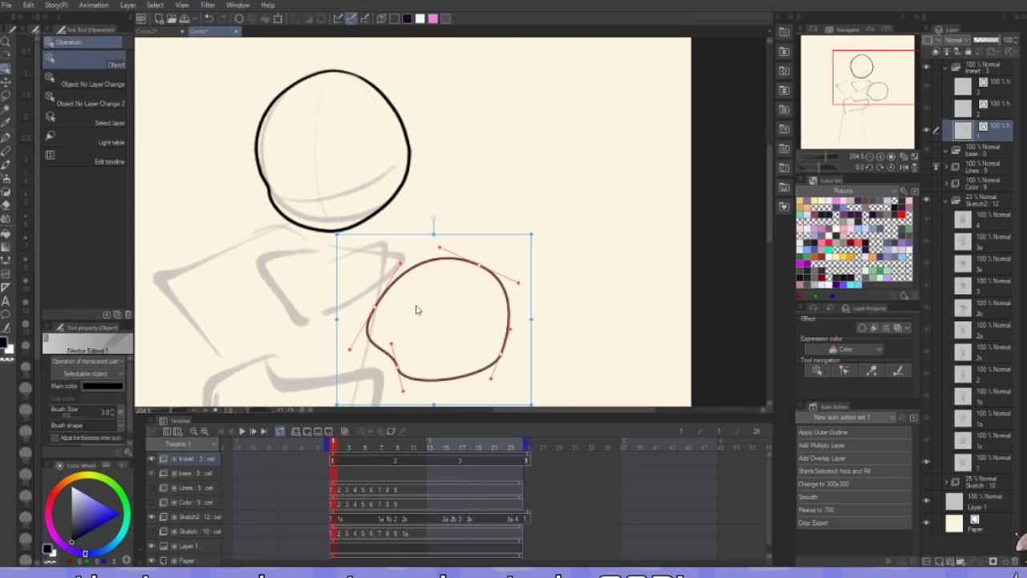
key(Delete)
Go to lineart cel 2 at frame 9 and turn on onion skin
click(389, 202)
key(ctrl+space)
drag(390, 251, 338, 218)
mouse_move(337, 216)
mouse_down()
mouse_move(378, 222)
mouse_move(452, 174)
mouse_move(490, 246)
mouse_move(469, 310)
mouse_up()
click(393, 461)
click(345, 431)
Ink the head circle on lineart cel 2 over the sketch and adjust its control points
key(p)
key(o)
click(503, 240)
key(p)
key(o)
drag(489, 240, 503, 232)
Erase the excess line ends of the cel 2 head circle and connect the strokes along its right side
key(e)
drag(420, 147, 431, 160)
key(y)
key(e)
drag(484, 294, 472, 312)
key(y)
drag(396, 156, 481, 345)
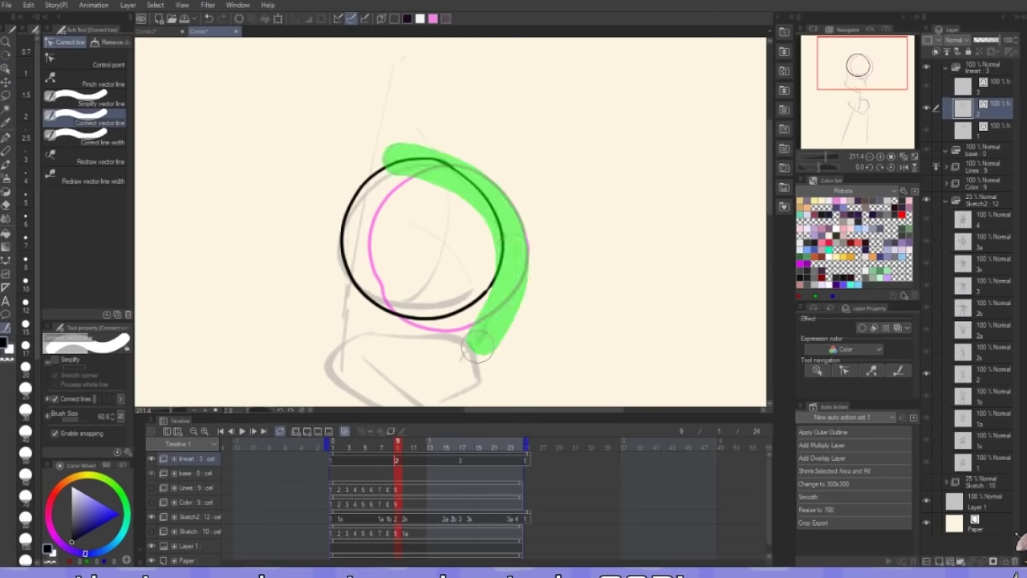
Delete a surplus line from the cel 2 head and ink a short replacement stroke on the circle's right edge
key(o)
key(shift+space)
mouse_move(564, 241)
mouse_down()
mouse_move(538, 144)
mouse_move(516, 125)
mouse_up()
scroll(458, 161, up, 3)
key(Delete)
scroll(538, 213, down, 4)
key(p)
mouse_move(547, 258)
mouse_down()
mouse_move(551, 247)
mouse_move(548, 274)
mouse_up()
key(e)
key(o)
key(shift+space)
double_click(592, 251)
Pinch the left side of the cel 2 head outline onto the sketch and adjust a control point at its base
key(y)
drag(343, 313, 333, 310)
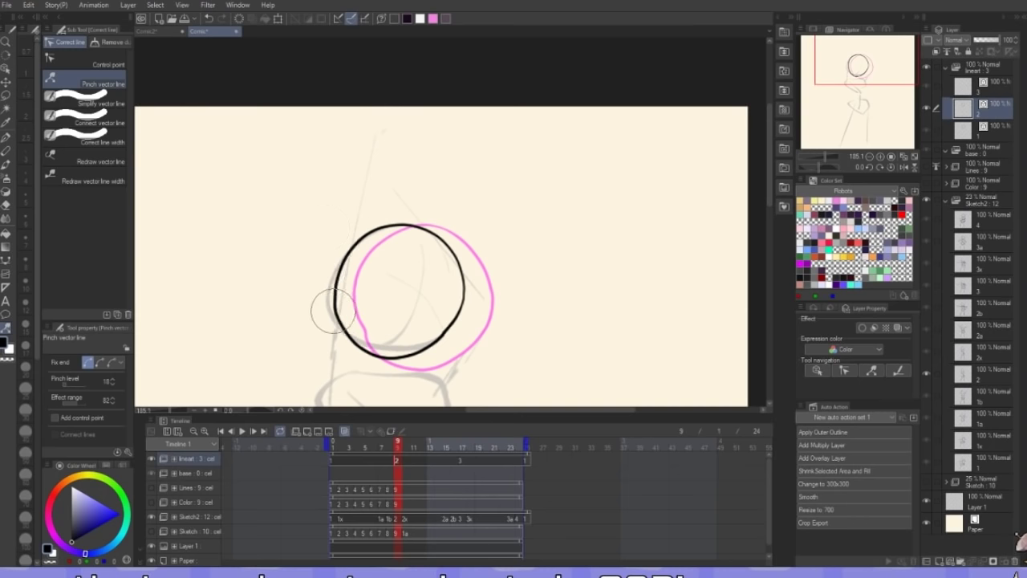
key(y)
drag(443, 336, 462, 238)
key(o)
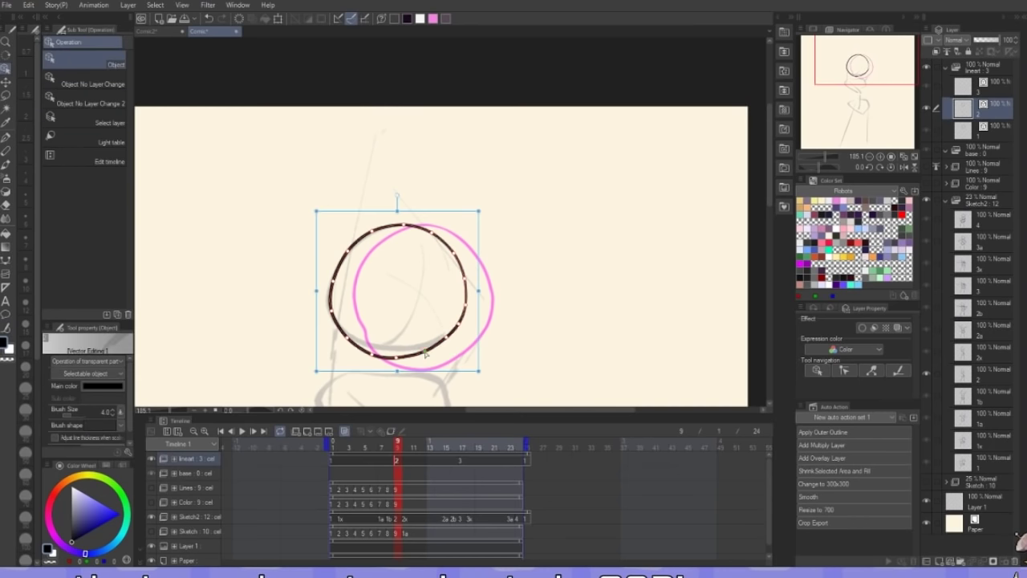
drag(412, 356, 420, 355)
Ink a cheek and jaw line along the cel 2 head's right side and erase the circle segment it overlaps
key(shift+space)
drag(517, 277, 536, 223)
scroll(530, 219, up, 3)
key(p)
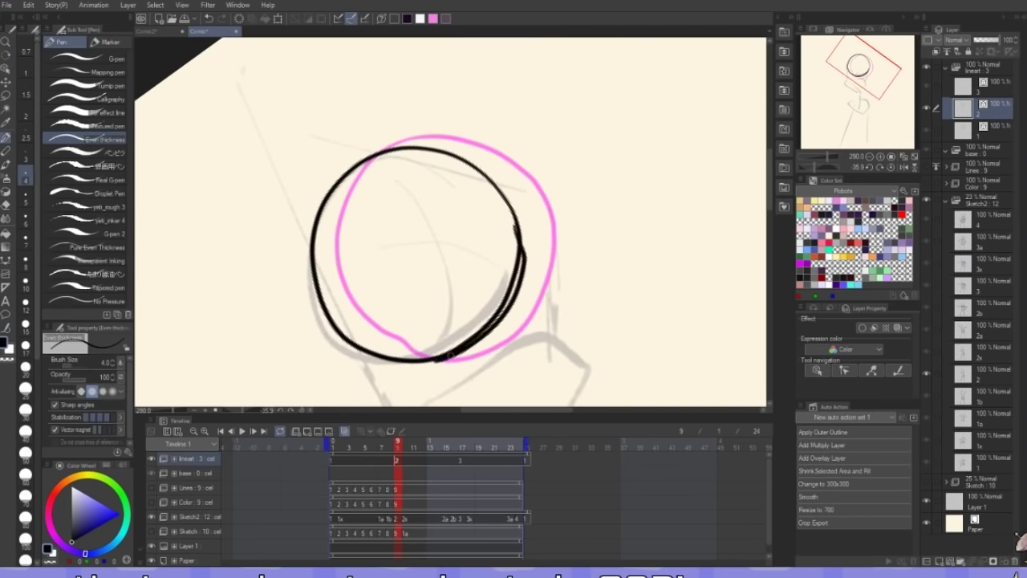
key(o)
drag(482, 334, 484, 332)
key(e)
drag(517, 262, 486, 321)
Connect the new jaw line to the cel 2 head outline and return the canvas to its upright rotation
key(o)
key(y)
key(y)
drag(384, 367, 532, 292)
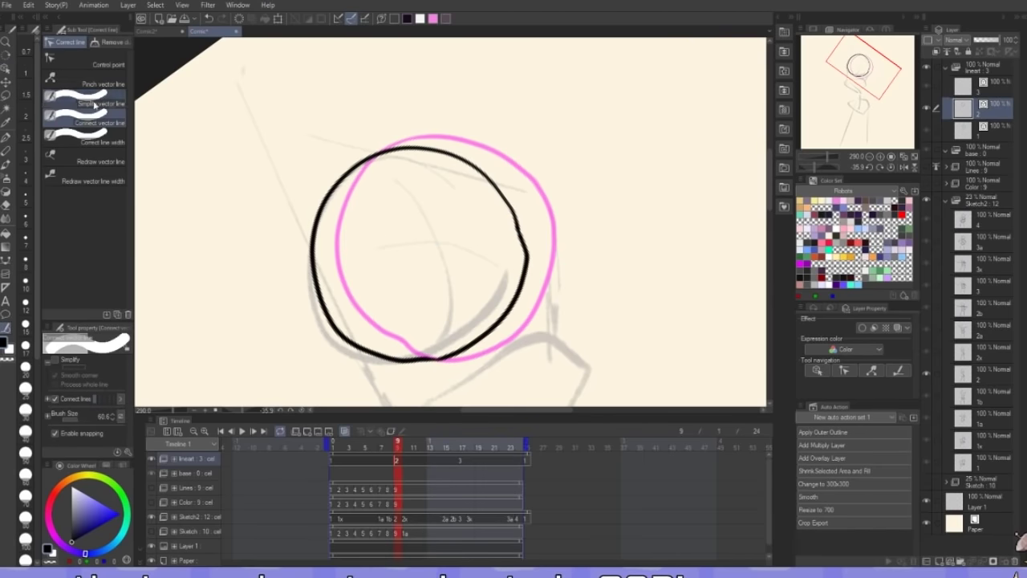
click(95, 105)
key(shift+space)
double_click(488, 391)
key(o)
click(347, 317)
Return to lineart cel 1 at frame 1 and thicken the head outline's left side with Redraw vector line width
key(ctrl+space)
double_click(447, 204)
drag(388, 460, 396, 459)
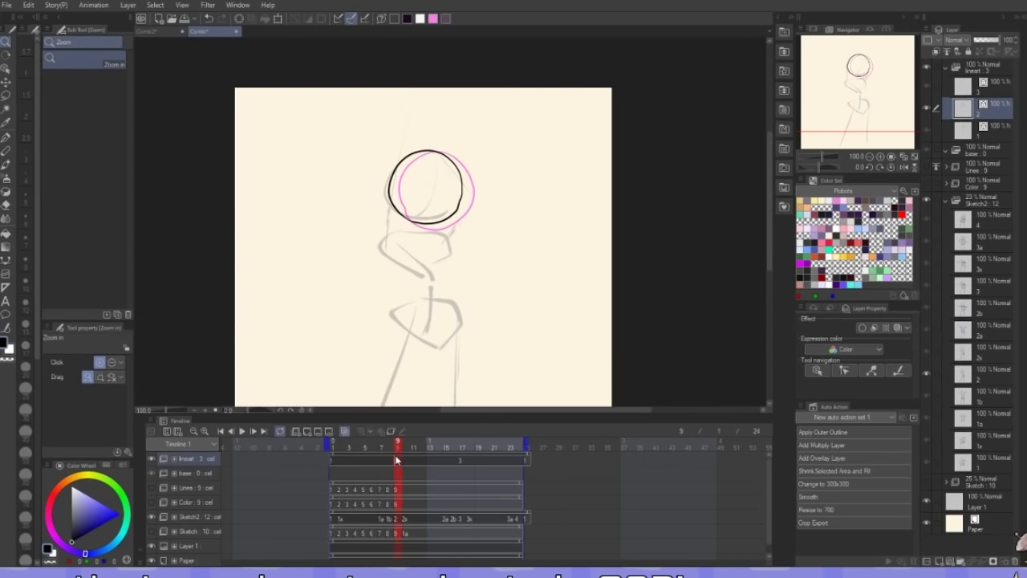
drag(438, 182, 501, 193)
key(p)
click(332, 463)
mouse_move(373, 151)
mouse_down()
mouse_move(350, 210)
mouse_move(437, 234)
mouse_up()
key(y)
click(87, 181)
drag(433, 93, 385, 201)
Simplify the vector line along the chin of the cel 1 head
key(shift+space)
double_click(589, 177)
click(90, 104)
drag(369, 240, 482, 215)
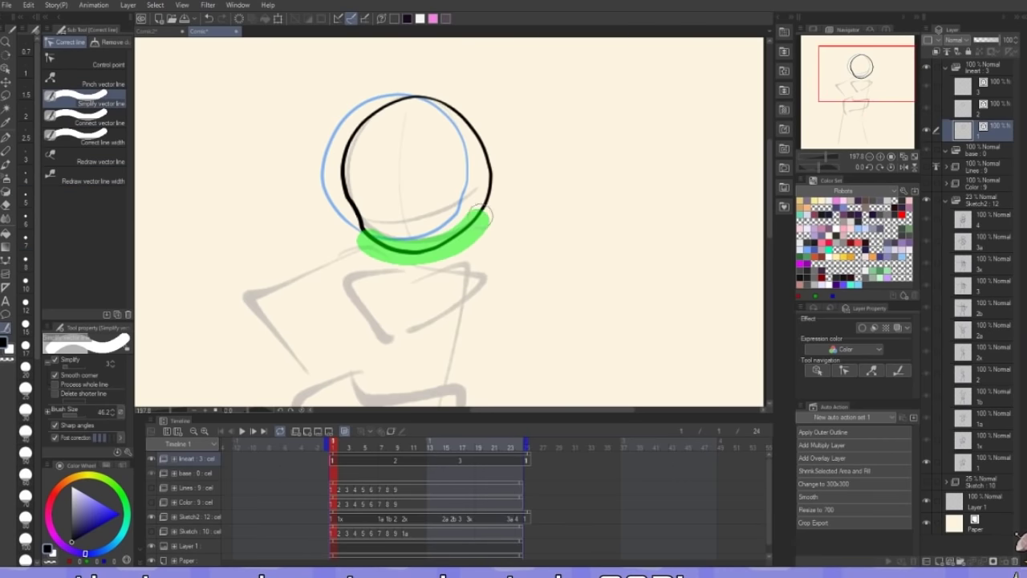
key(o)
click(445, 248)
Connect the doubled jaw strokes on the cel 2 head at frame 9 and correct the line width along them
click(396, 463)
mouse_move(455, 172)
mouse_down()
mouse_move(478, 182)
mouse_move(436, 254)
mouse_up()
key(p)
key(ctrl+z)
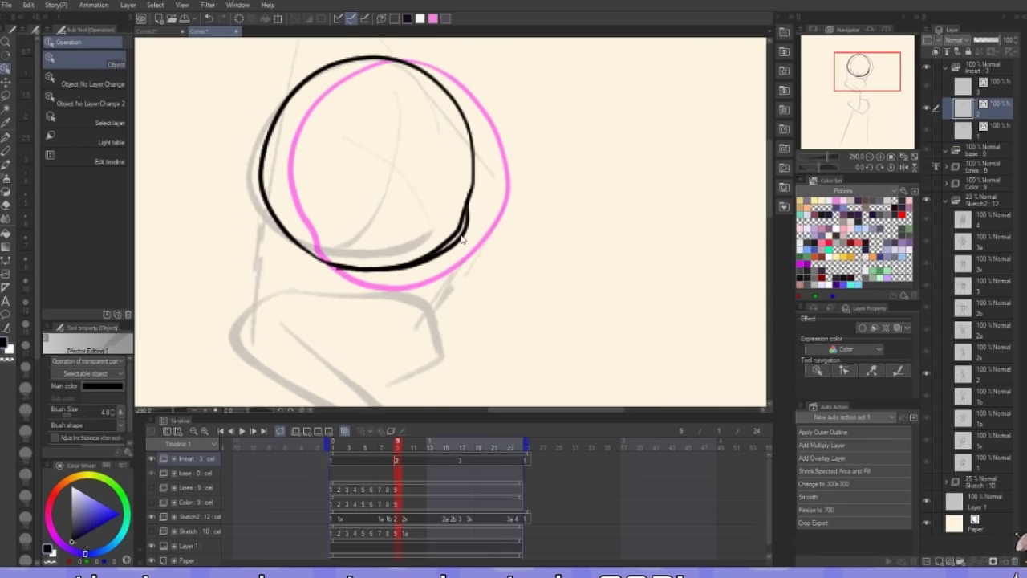
key(y)
click(90, 120)
drag(470, 199, 425, 261)
click(89, 139)
drag(468, 225, 378, 269)
click(89, 181)
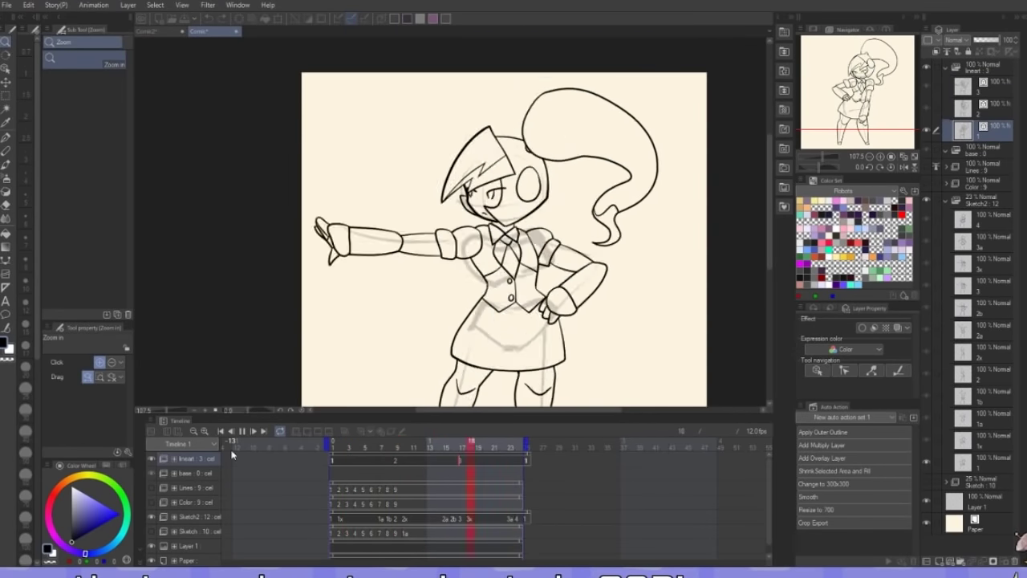
Move the ponytail line on lineart cel 3 down beside the body
drag(592, 231, 565, 322)
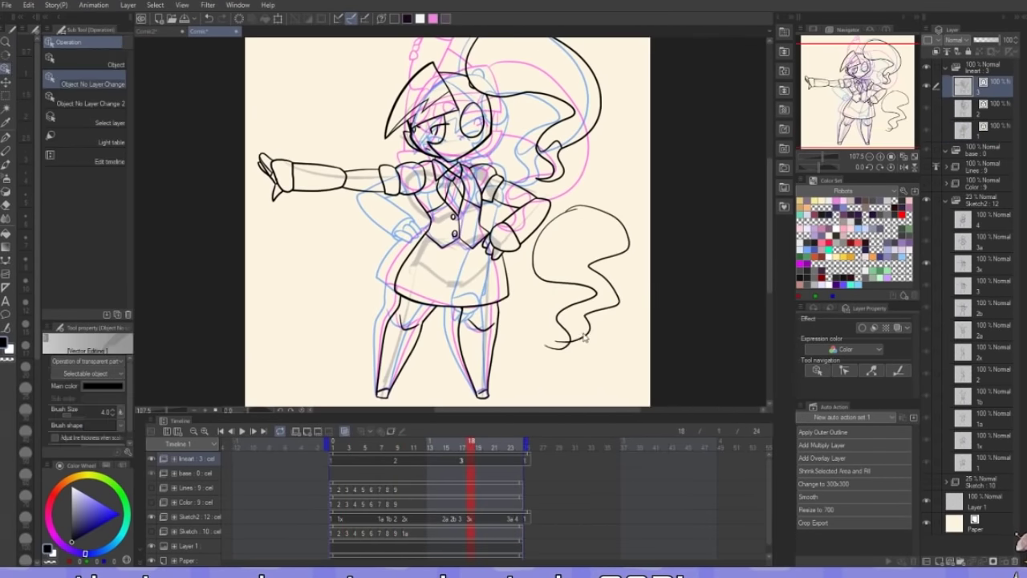
Add lineart cel 1a at frame 7 and paste a copy of all of cel 1's lines into it
click(380, 462)
click(307, 432)
click(333, 459)
key(ctrl+a)
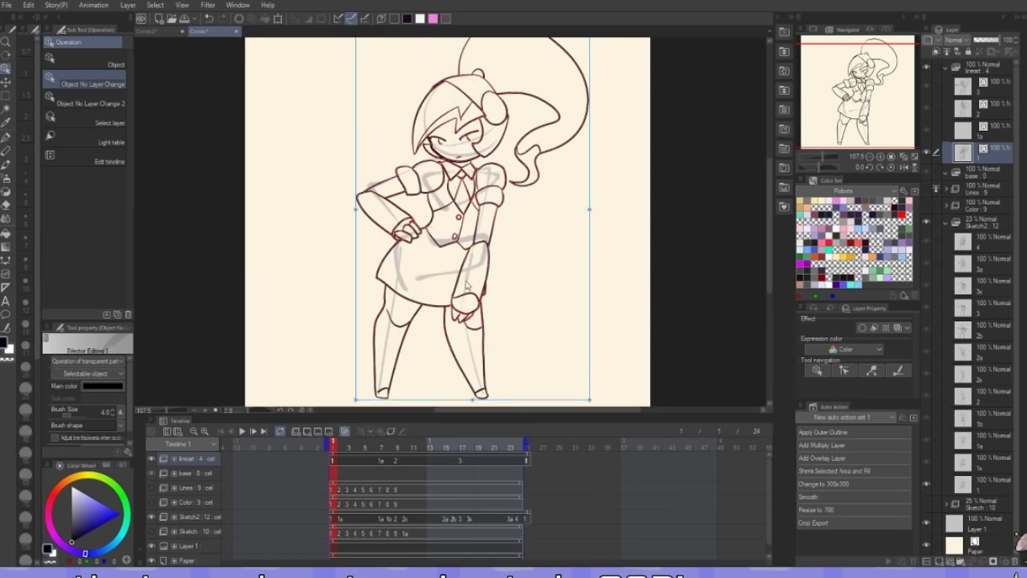
key(ctrl+c)
click(381, 460)
key(ctrl+v)
Reposition the copied head and face lines on cel 1a between the onion-skinned poses and delete a surplus line
drag(454, 160, 512, 250)
click(516, 242)
drag(429, 303, 433, 272)
mouse_move(432, 277)
mouse_down()
mouse_move(490, 276)
mouse_move(450, 297)
mouse_move(443, 274)
mouse_up()
click(443, 302)
drag(497, 305, 450, 311)
click(487, 336)
key(Delete)
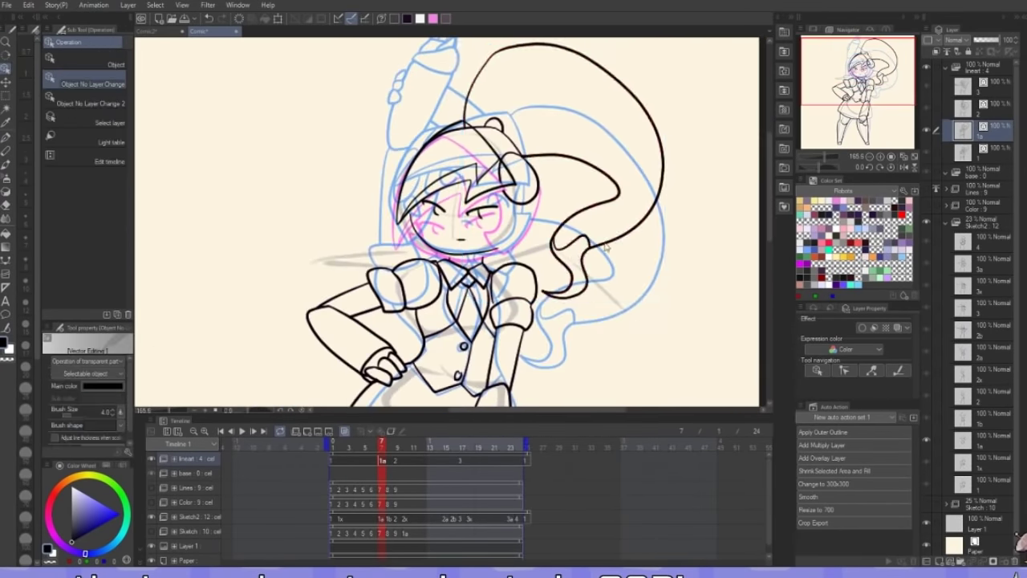
Shift the ponytail on cel 1a and ink the back of the head and the side hair lock
click(642, 281)
drag(646, 282, 667, 316)
key(p)
drag(301, 303, 490, 375)
Erase the overlapping lines around the hair on cel 1a with the Vector eraser and correct the ponytail line's end
key(e)
drag(447, 173, 451, 134)
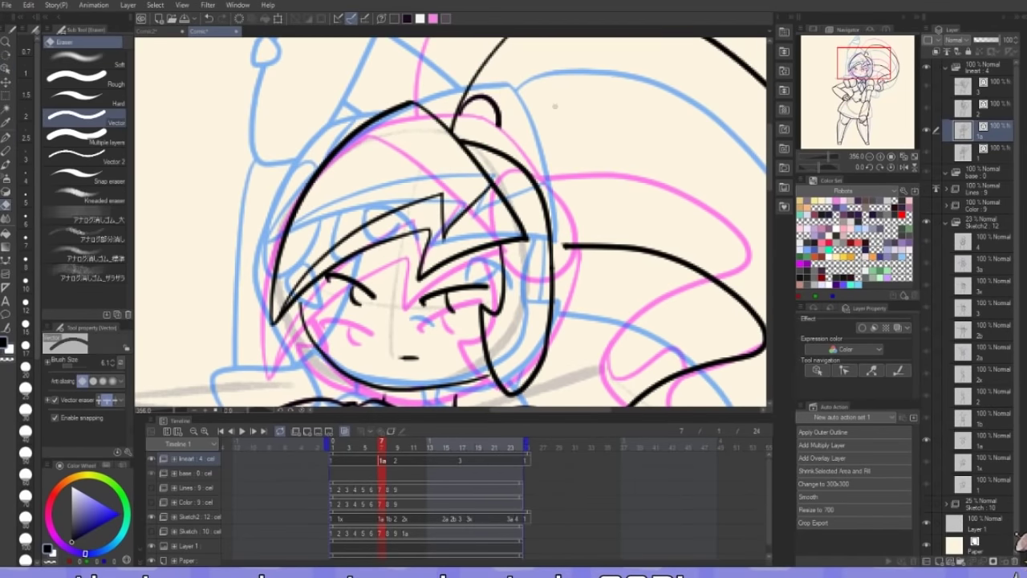
drag(483, 97, 542, 164)
key(y)
drag(565, 245, 572, 246)
Move the small rounded bump on cel 1a from the top of the head to its back edge
key(ctrl+minus)
key(o)
click(572, 150)
drag(572, 151, 513, 151)
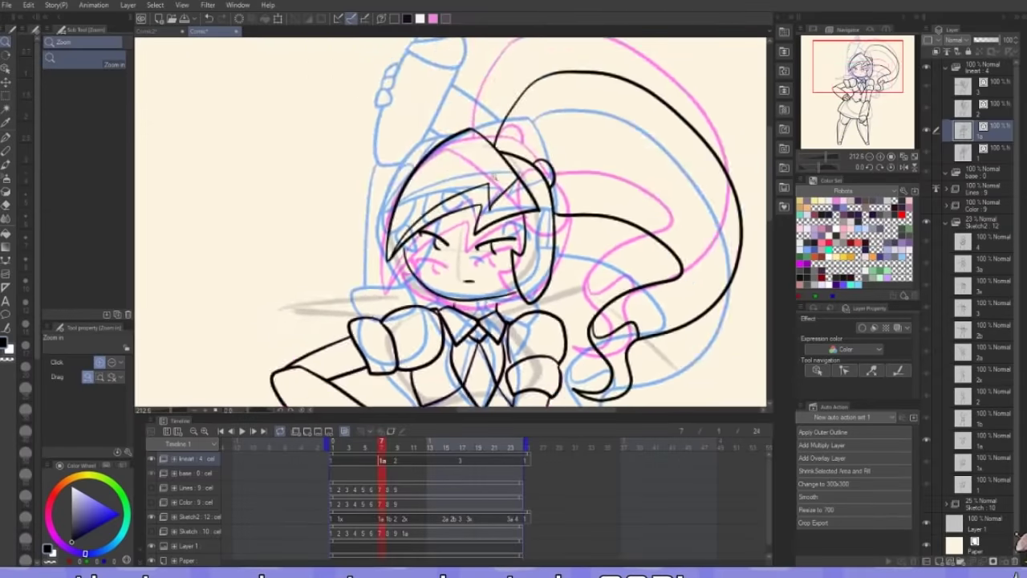
Reposition the collar and tie lines on cel 1a between the onion-skinned poses
drag(481, 337, 480, 183)
drag(568, 149, 564, 143)
drag(475, 183, 554, 184)
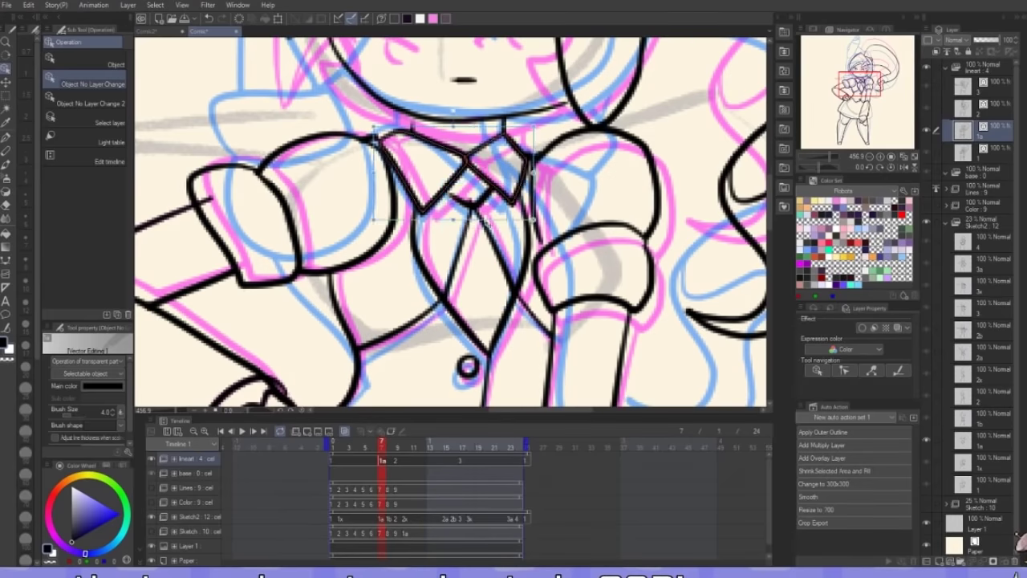
drag(485, 221, 421, 221)
drag(421, 221, 531, 229)
click(536, 243)
scroll(490, 238, up, 2)
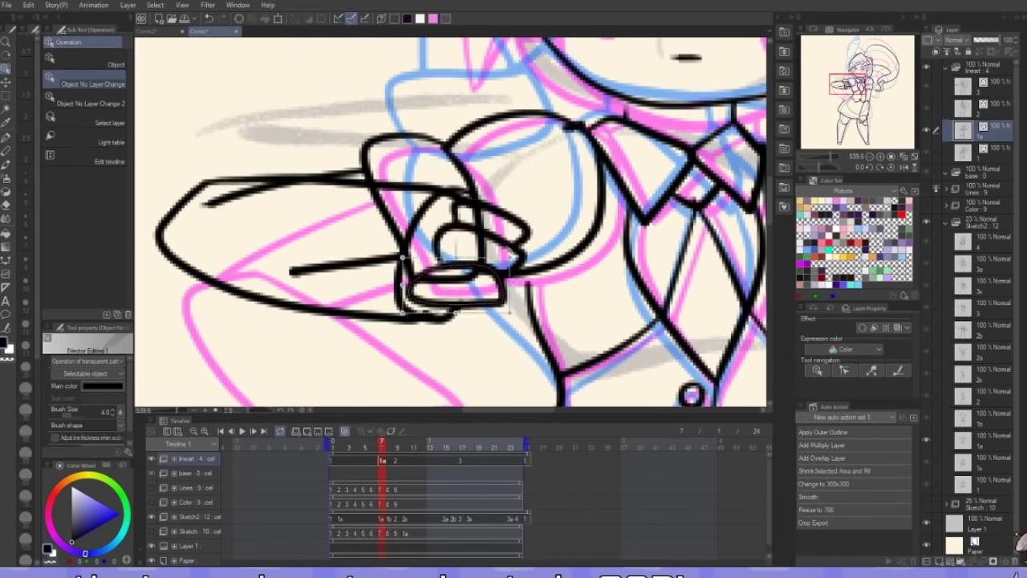
Erase the surplus lines around the bent arm on cel 1a and redraw the puff sleeve on the ponytail side
key(e)
drag(537, 201, 401, 201)
scroll(401, 202, down, 4)
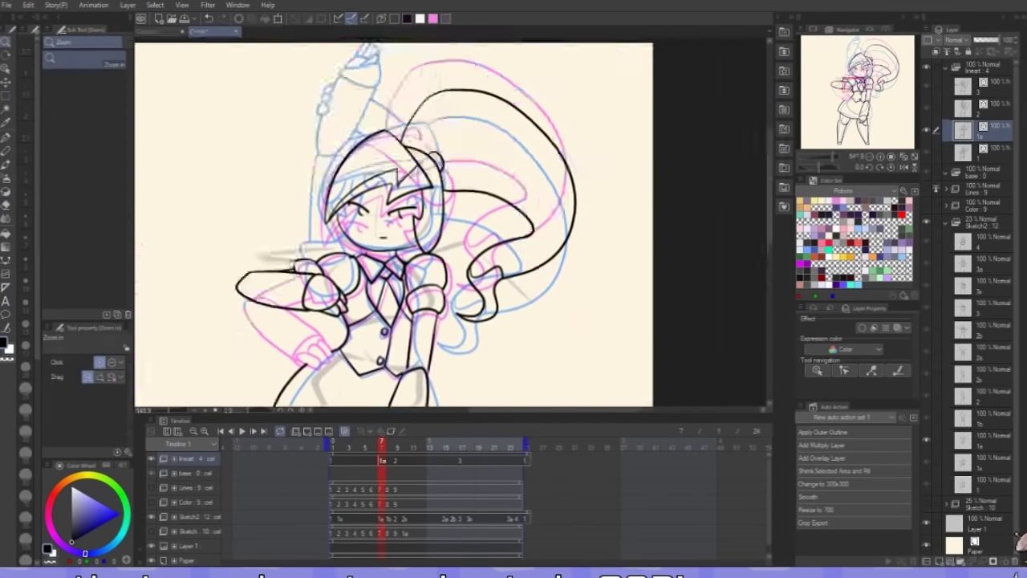
scroll(495, 177, up, 1)
key(p)
scroll(481, 160, up, 3)
scroll(449, 222, down, 4)
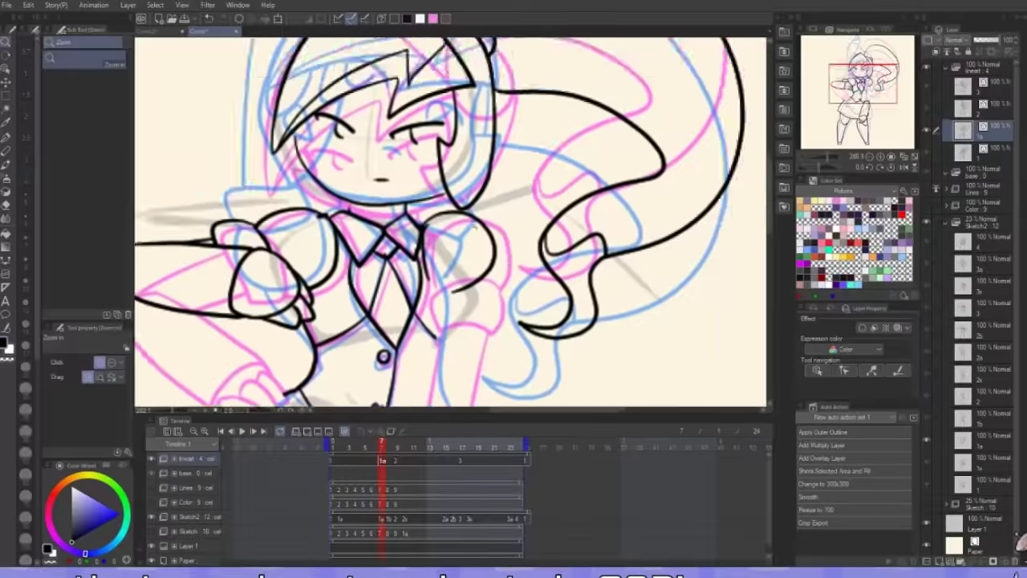
Select the leg lines on cel 1a and align them between the onion-skinned legs
scroll(449, 221, up, 2)
scroll(449, 222, down, 2)
key(o)
click(442, 305)
scroll(422, 295, down, 1)
drag(314, 135, 551, 355)
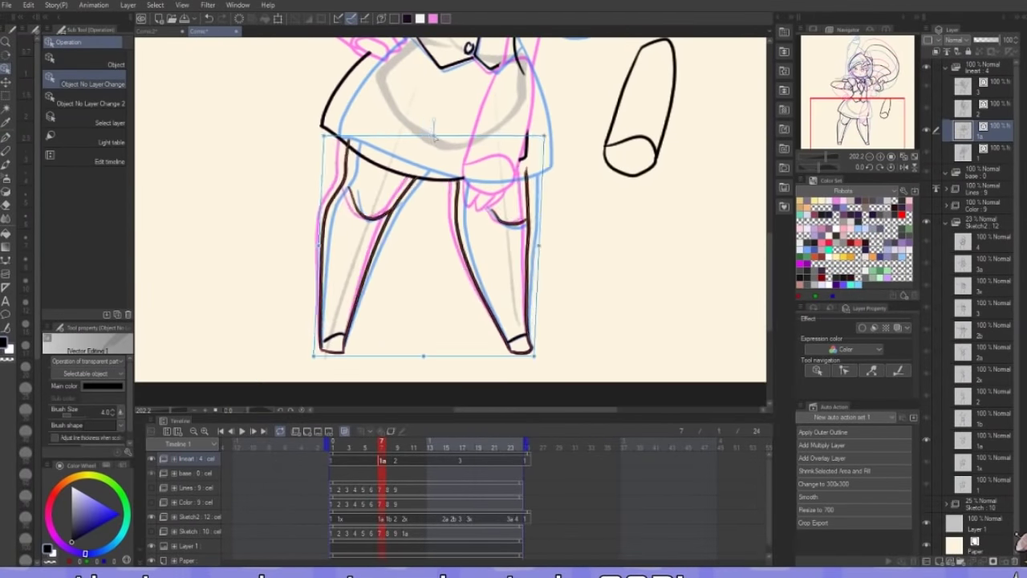
scroll(518, 250, down, 1)
scroll(450, 305, up, 3)
drag(373, 357, 453, 351)
scroll(434, 337, down, 3)
Ink the missing outline strokes on cel 1a and trim the overlapping ends with the Vector eraser
key(p)
drag(201, 188, 206, 324)
mouse_move(217, 188)
mouse_down()
mouse_move(224, 313)
mouse_move(215, 323)
mouse_up()
key(e)
scroll(438, 89, up, 5)
scroll(321, 241, down, 2)
drag(246, 187, 250, 223)
scroll(369, 224, down, 4)
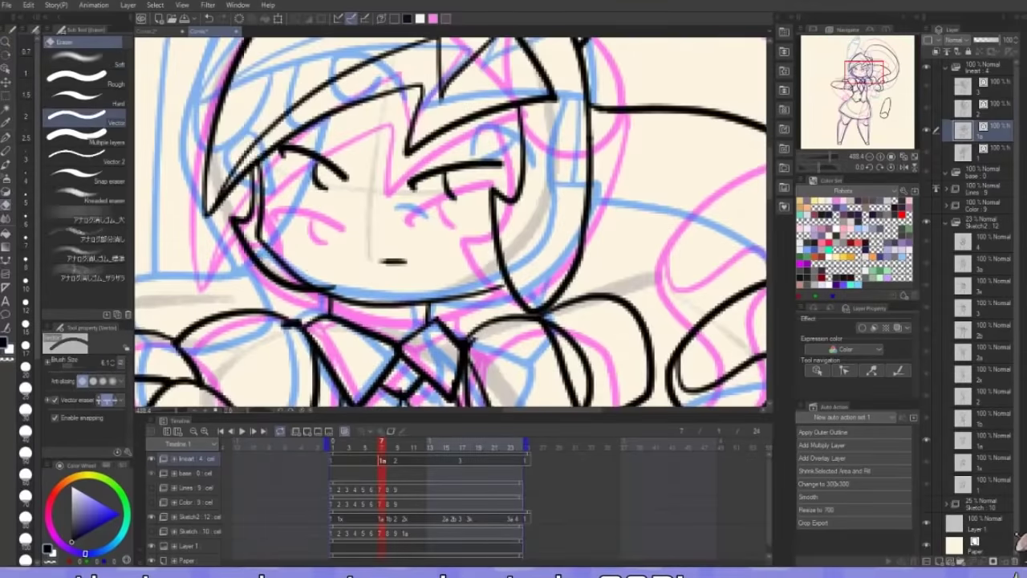
Correct the face-side linework on cel 1a and erase the excess line ends
scroll(481, 272, up, 5)
key(y)
mouse_move(468, 271)
mouse_down()
mouse_move(513, 270)
mouse_move(486, 290)
mouse_up()
scroll(481, 273, down, 2)
key(e)
scroll(449, 240, down, 3)
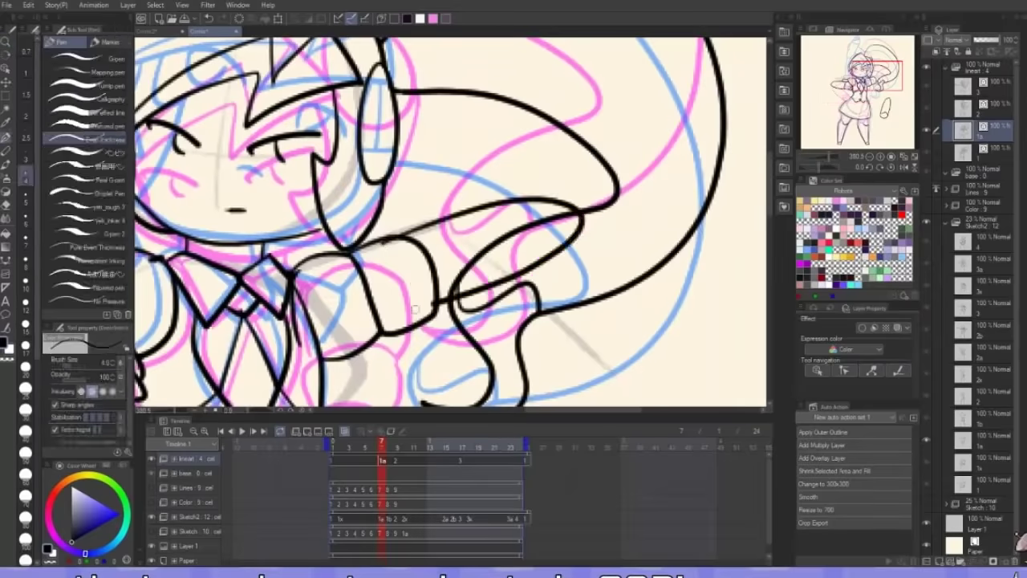
Adjust the sleeve lines and ink the arm on the ponytail side of cel 1a
key(o)
scroll(433, 248, up, 3)
drag(377, 255, 390, 246)
scroll(402, 233, down, 5)
drag(482, 312, 491, 192)
scroll(433, 151, up, 5)
key(p)
mouse_move(429, 304)
mouse_down()
mouse_move(580, 248)
mouse_move(547, 308)
mouse_move(559, 278)
mouse_up()
key(o)
scroll(541, 251, down, 5)
scroll(540, 251, up, 4)
key(p)
scroll(541, 265, down, 5)
key(o)
Copy all lines from lineart cel 2 into a new cel 2a at frame 15
click(463, 446)
click(439, 446)
key(ctrl+a)
key(ctrl+c)
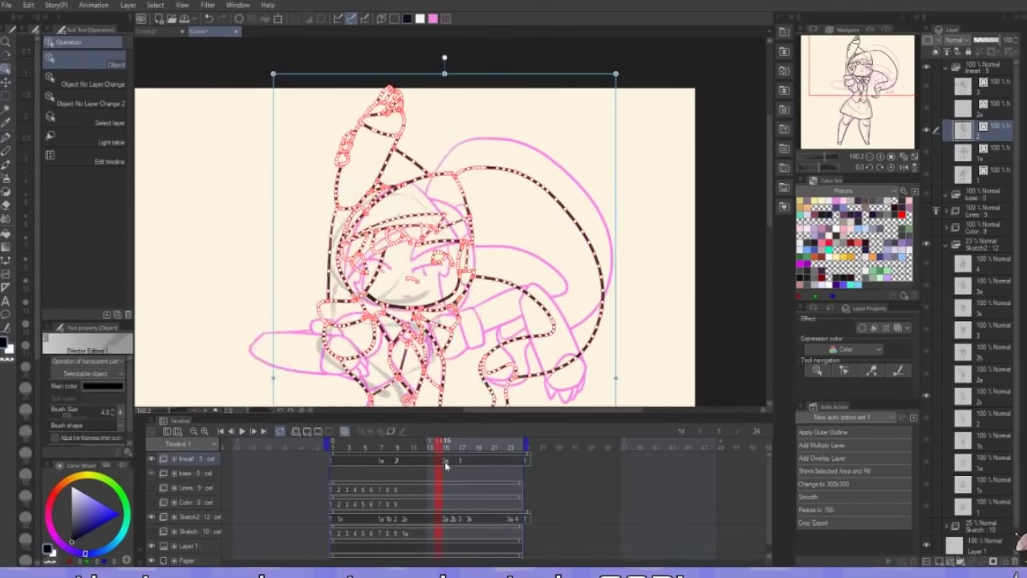
click(445, 463)
key(ctrl+v)
Shift the copied body lines on cel 2a towards the next pose and adjust the collar and tie
click(452, 205)
scroll(373, 185, down, 3)
scroll(500, 205, down, 3)
key(ctrl+a)
scroll(474, 206, up, 4)
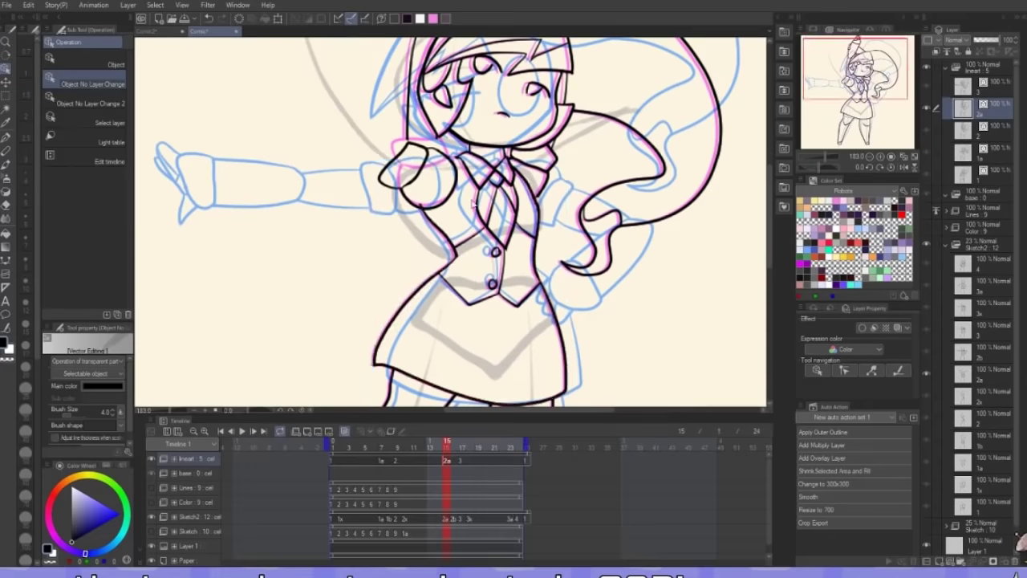
scroll(478, 150, up, 4)
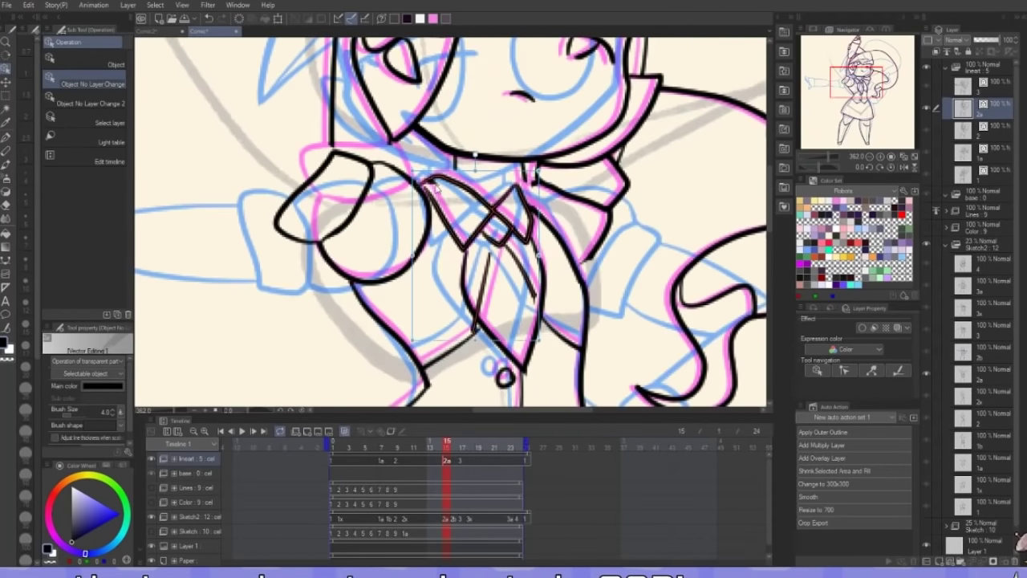
key(slash)
drag(499, 391, 441, 394)
Copy the head and ponytail lines from cel 3 into cel 2a and place them between the onion-skinned poses
click(462, 463)
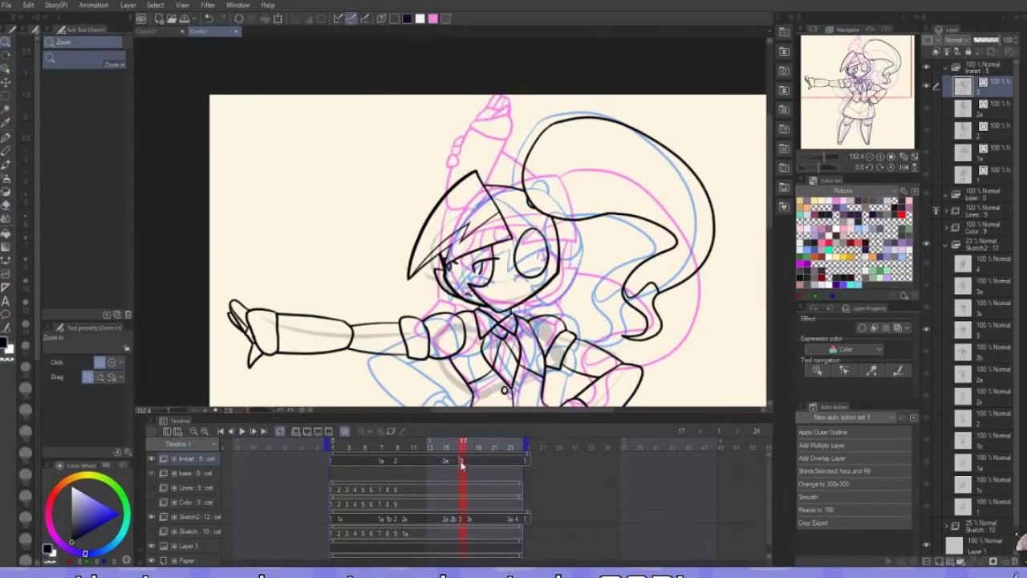
click(446, 463)
click(650, 300)
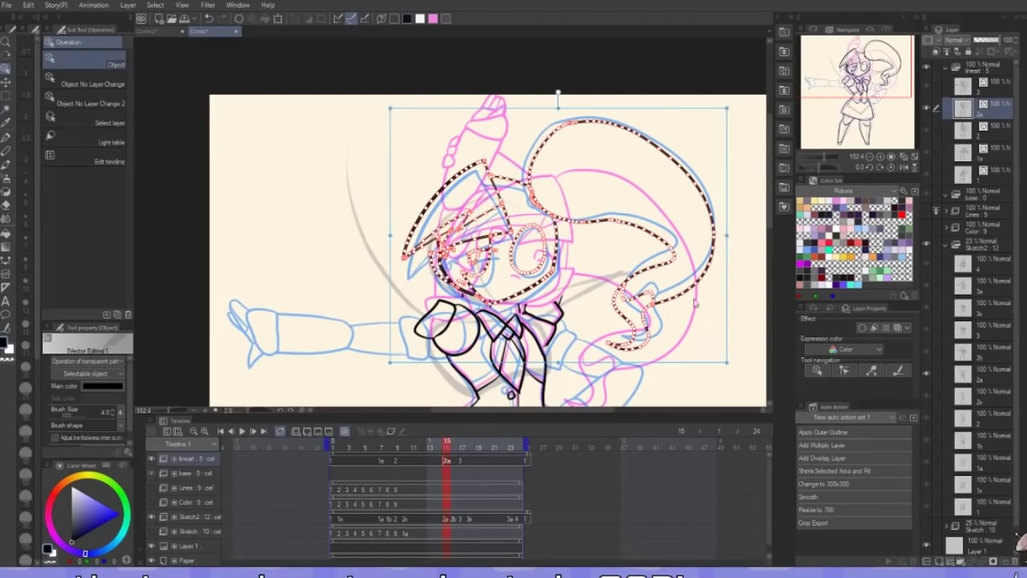
drag(695, 302, 708, 305)
key(p)
scroll(499, 273, up, 6)
Reposition the eye and facial lines on cel 2a and touch up the surrounding strokes
key(p)
key(o)
click(510, 349)
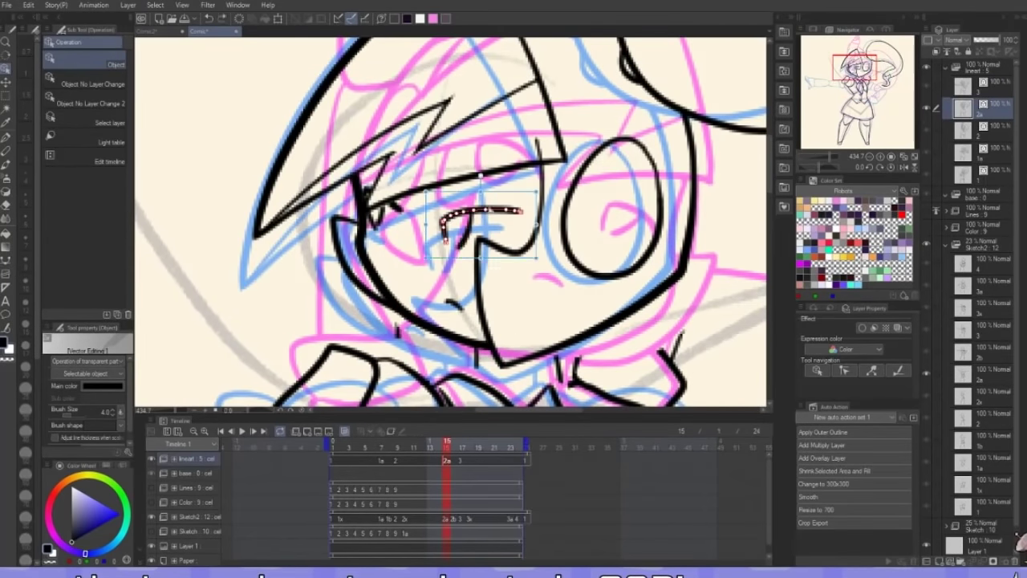
click(372, 286)
mouse_move(401, 193)
mouse_down()
mouse_move(369, 277)
mouse_move(409, 291)
mouse_up()
mouse_move(409, 291)
mouse_down()
mouse_move(504, 256)
mouse_move(454, 221)
mouse_up()
click(454, 218)
key(slash)
scroll(568, 218, up, 3)
click(321, 144)
key(p)
scroll(481, 225, down, 4)
Adjust the ponytail outline on cel 2a and ink the adjoining head line
key(o)
click(437, 152)
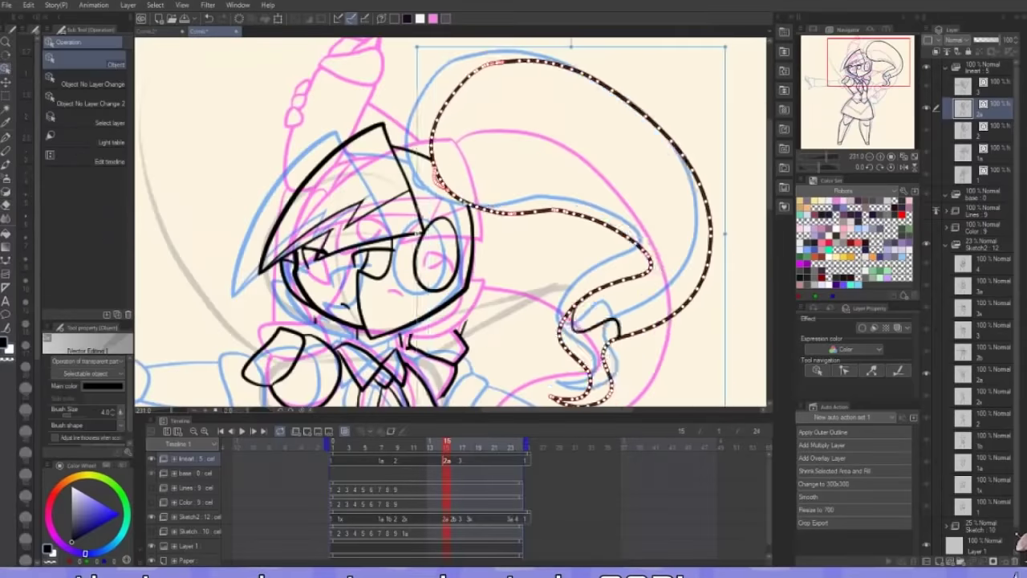
key(p)
drag(319, 109, 509, 201)
scroll(509, 200, down, 4)
key(o)
click(659, 92)
key(p)
scroll(481, 201, up, 4)
scroll(450, 225, down, 2)
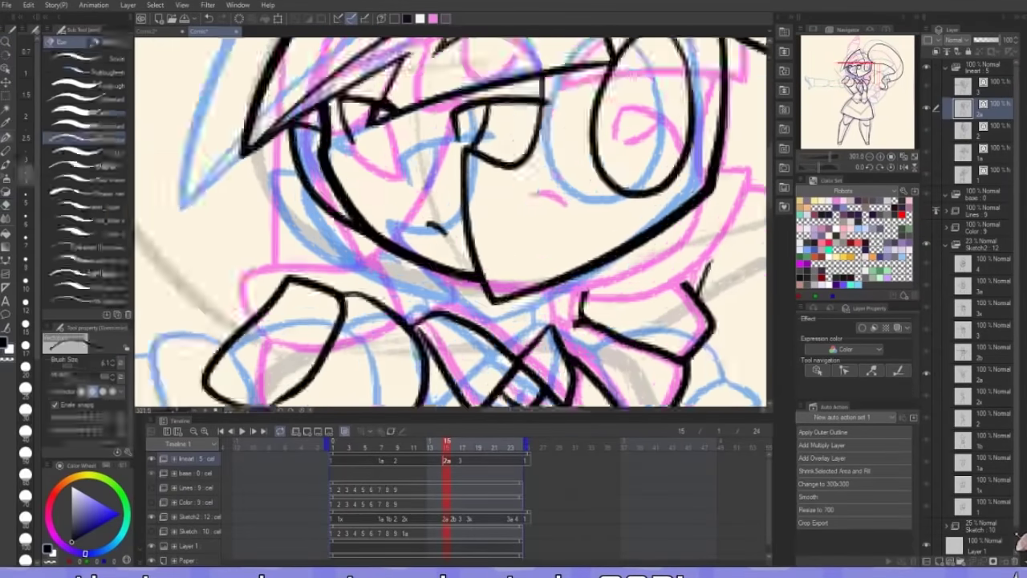
Erase surplus shoulder lines on cel 2a and ink the puff sleeve and cuff on the ponytail side
key(e)
mouse_move(491, 165)
mouse_down()
mouse_move(414, 186)
mouse_move(477, 310)
mouse_up()
key(p)
drag(492, 228, 561, 255)
drag(560, 255, 508, 341)
drag(509, 341, 466, 331)
drag(475, 178, 496, 277)
key(o)
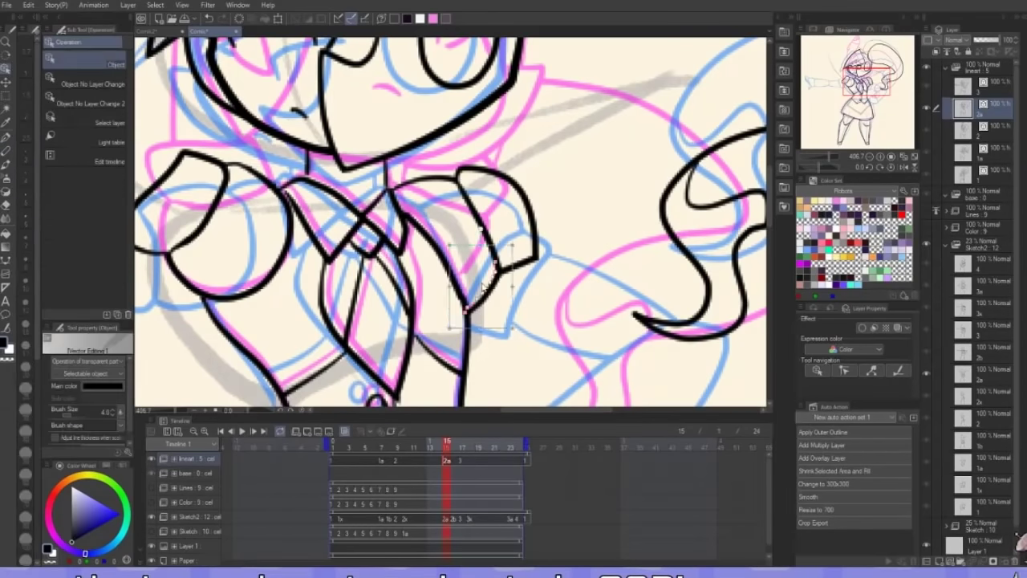
scroll(482, 225, down, 2)
Ink the upper arm extending from the ponytail-side sleeve on cel 2a and adjust its lines
key(p)
drag(422, 294, 561, 233)
key(e)
key(o)
click(417, 269)
scroll(484, 266, down, 4)
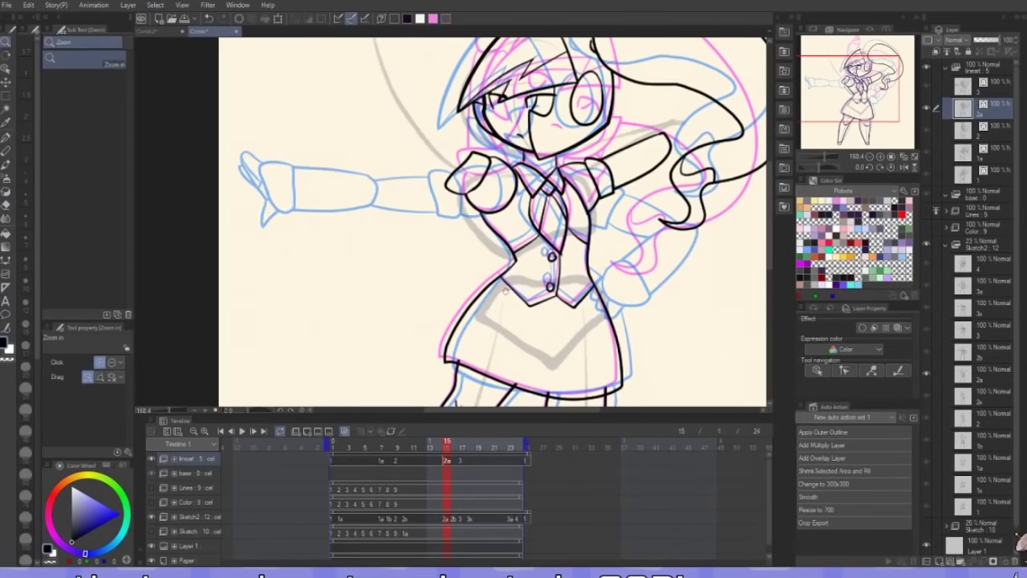
Ink the raised arm on the other side of cel 2a, correct its curve and start the hand
drag(513, 160, 401, 145)
key(p)
drag(633, 175, 655, 220)
key(o)
drag(396, 208, 562, 252)
key(y)
drag(545, 215, 563, 251)
key(r)
double_click(554, 241)
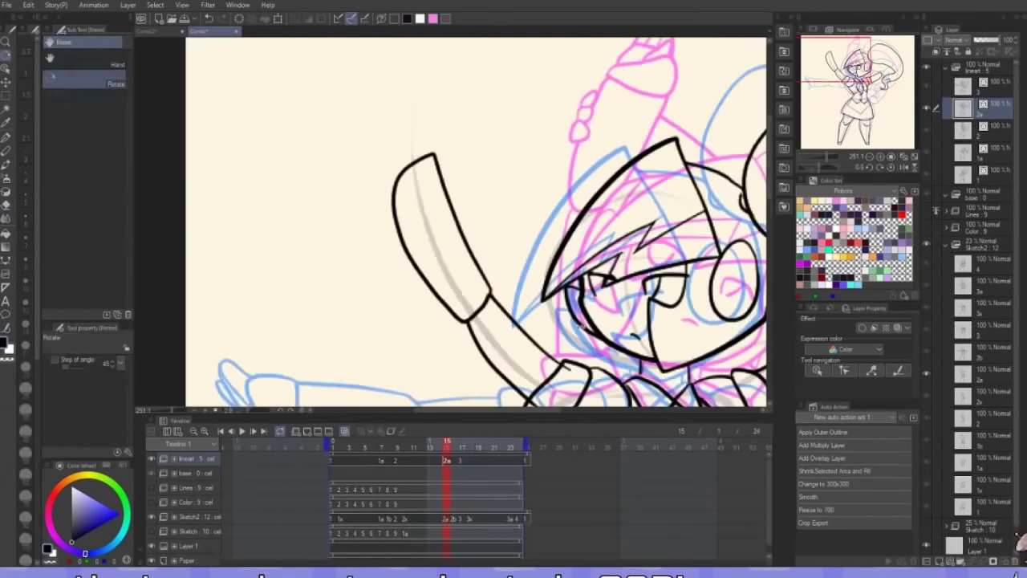
scroll(405, 72, up, 2)
key(p)
drag(425, 121, 412, 170)
scroll(450, 233, down, 3)
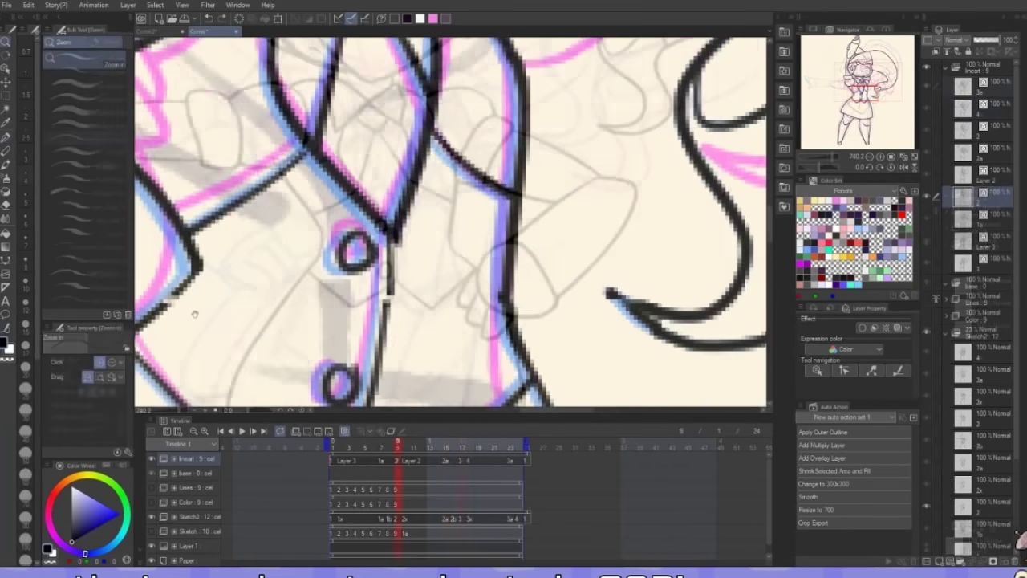
Select the upper-body lines on cel 2 and adjust their position against the onion-skinned cels
key(o)
scroll(457, 353, down, 8)
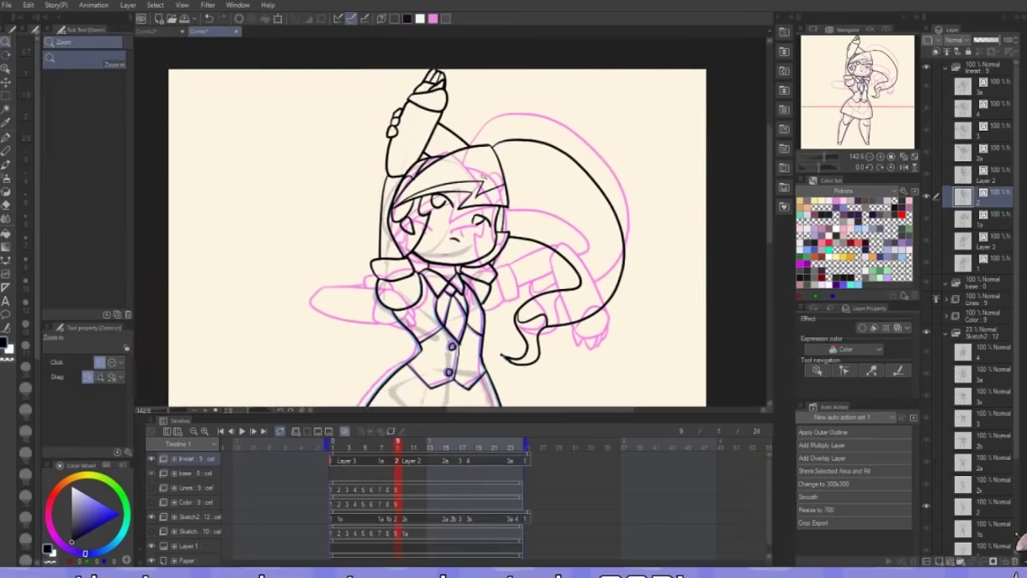
drag(452, 345, 375, 369)
key(o)
key(o)
drag(218, 93, 567, 332)
scroll(447, 211, down, 3)
drag(448, 211, 402, 170)
Play back the animation and adjust the skirt-area lines on cel 3 against its neighbouring cels
click(242, 432)
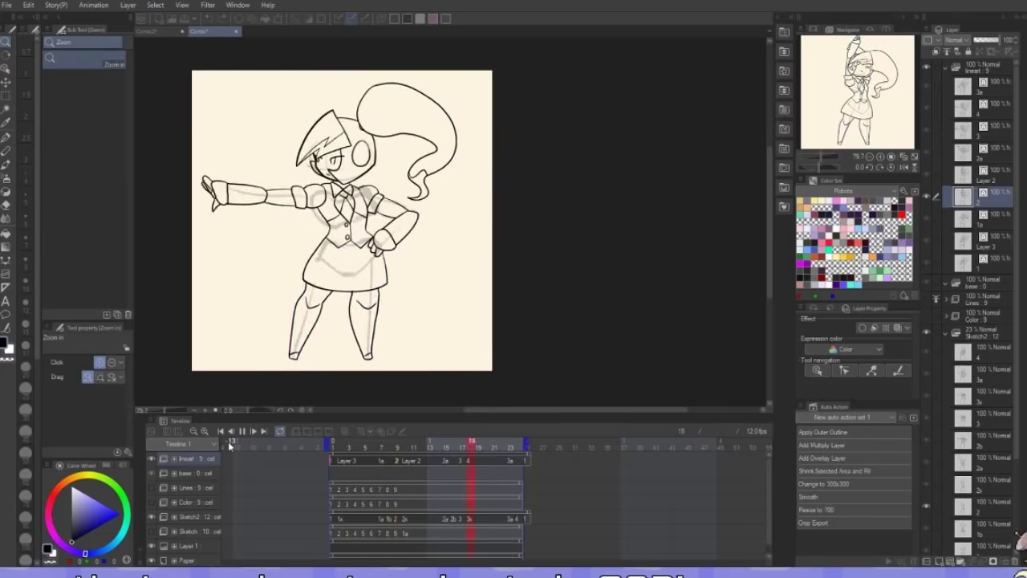
click(243, 432)
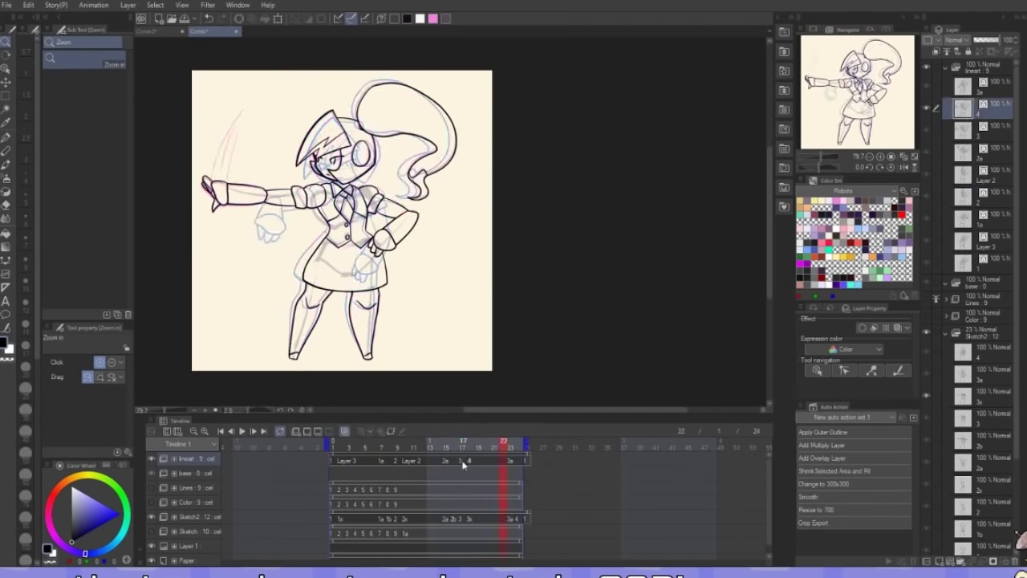
click(462, 462)
key(Left)
key(Right)
key(o)
drag(398, 271, 290, 308)
scroll(358, 228, up, 5)
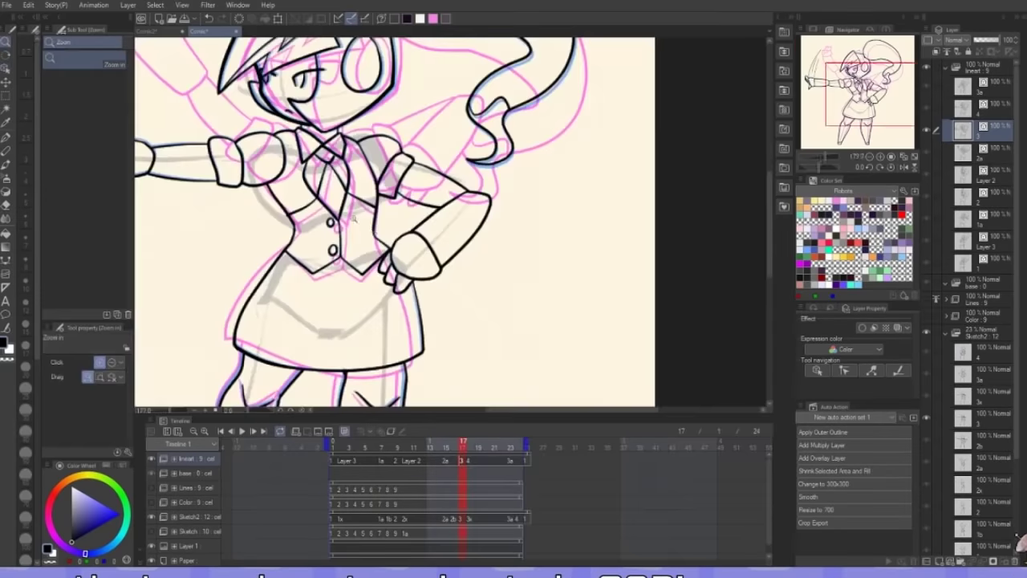
scroll(334, 252, down, 4)
Replay the animation, adjust the head lines on cel 3 and play it once more
click(243, 432)
click(242, 431)
click(470, 462)
key(Left)
key(o)
drag(269, 81, 419, 177)
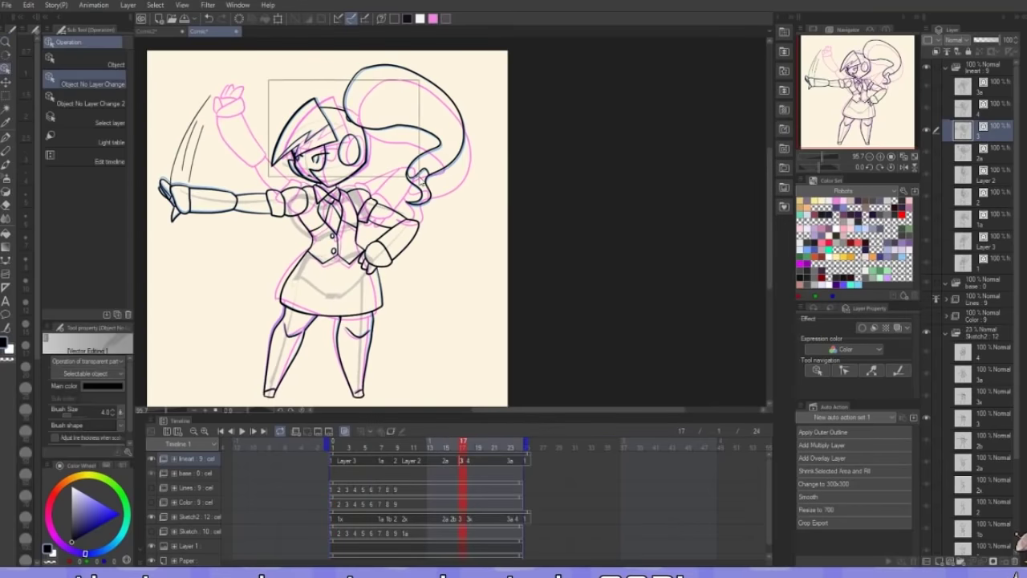
key(Left)
click(242, 432)
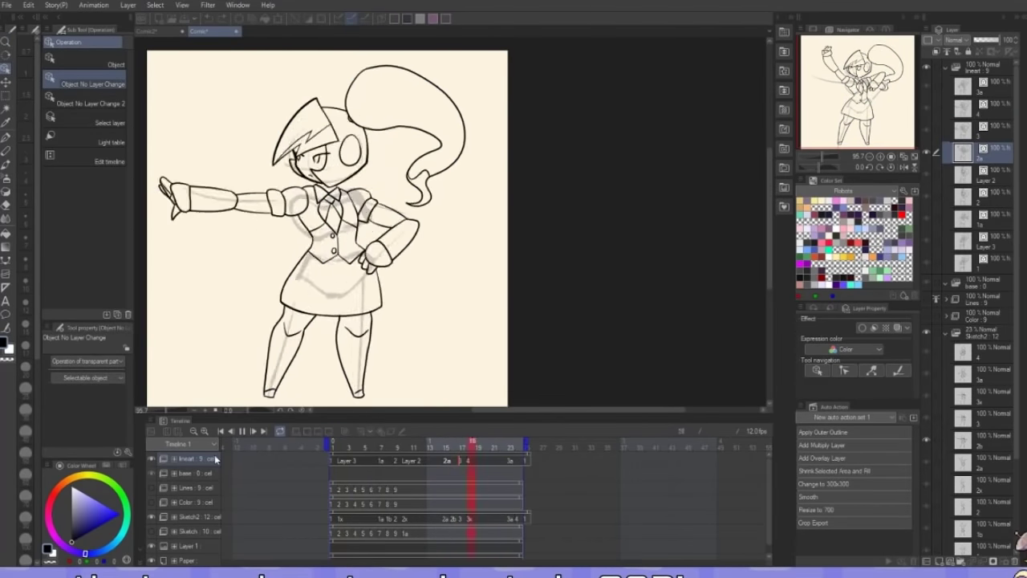
Move lineart cels 1a, 2a and 3a one frame later in the timeline and play the animation
click(396, 461)
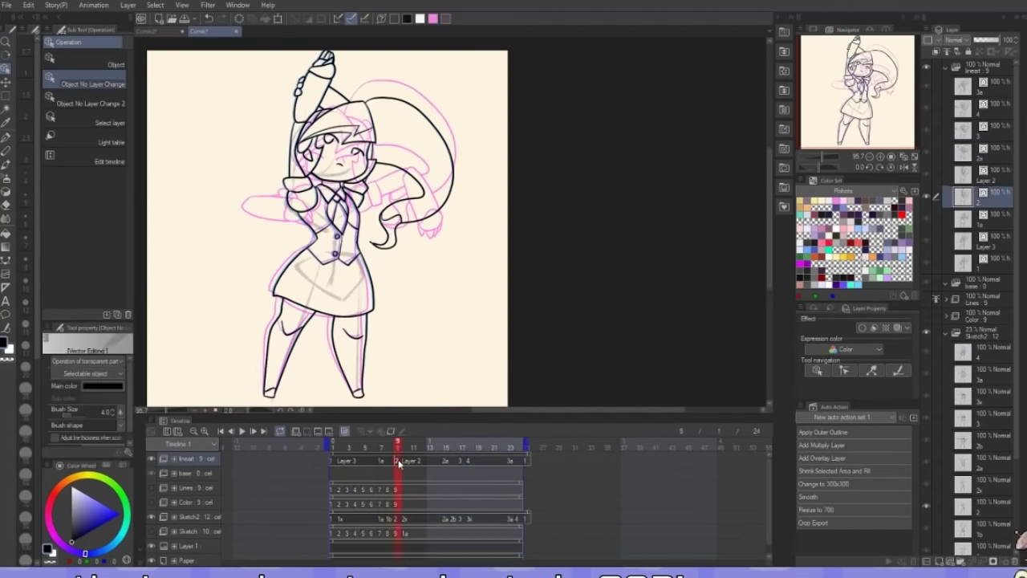
drag(381, 460, 390, 461)
drag(446, 461, 516, 456)
click(242, 431)
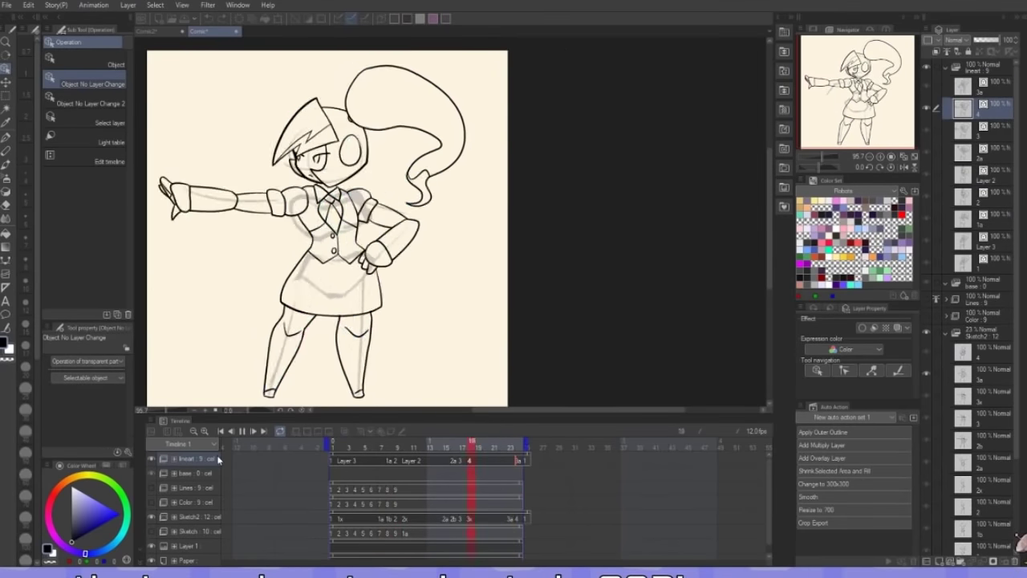
Set the lineart animation folder as the reference layer and select the base folder
click(201, 459)
click(946, 51)
click(983, 283)
Add empty cels to the base folder from frame 1 onward, matching the timing of the lineart cels
click(332, 474)
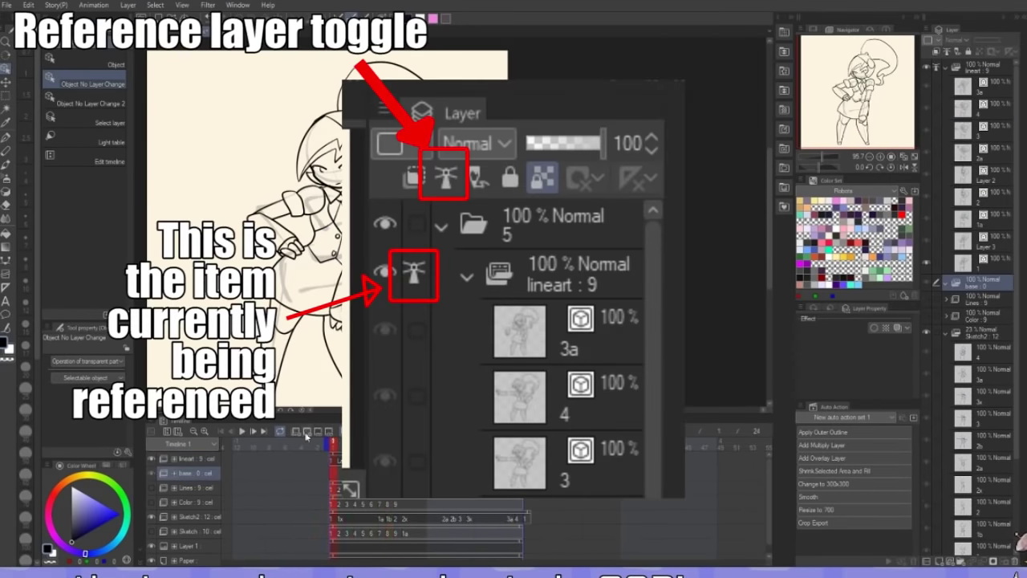
click(306, 431)
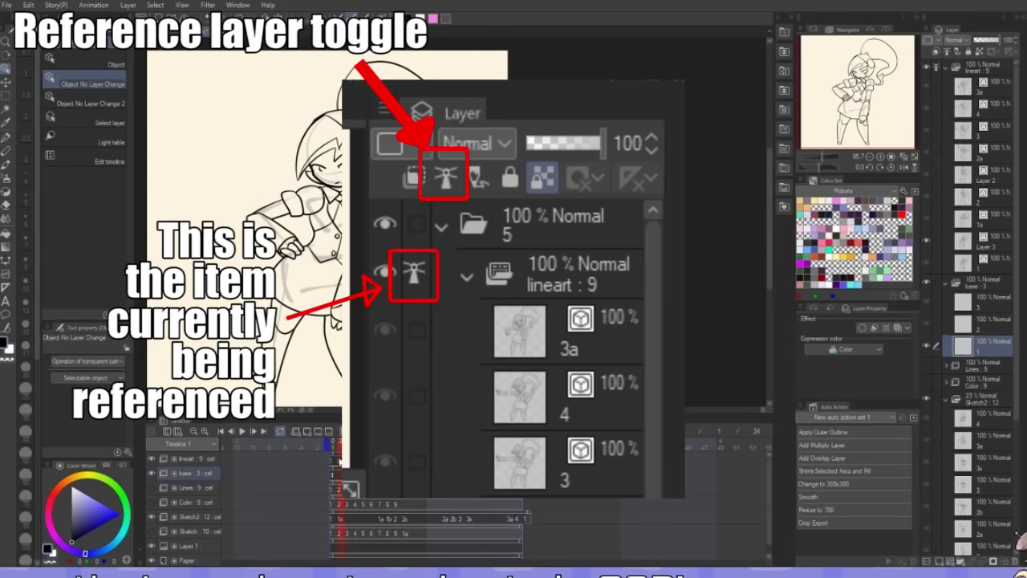
click(310, 429)
click(310, 430)
click(310, 429)
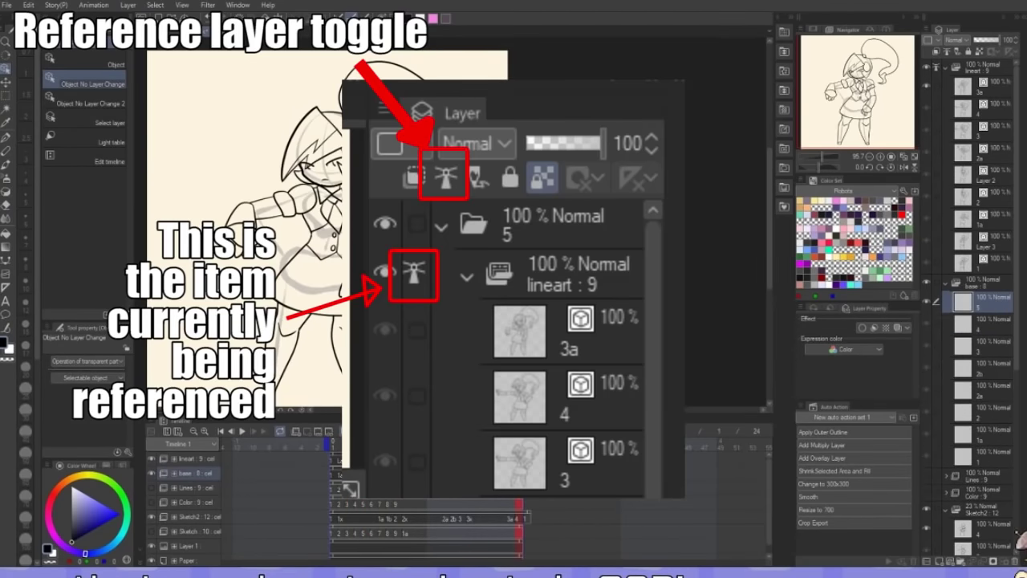
Fill base cel 1 with white and clear the background outside the character's lineart, leaving a silhouette
click(310, 430)
click(986, 76)
click(987, 72)
click(332, 474)
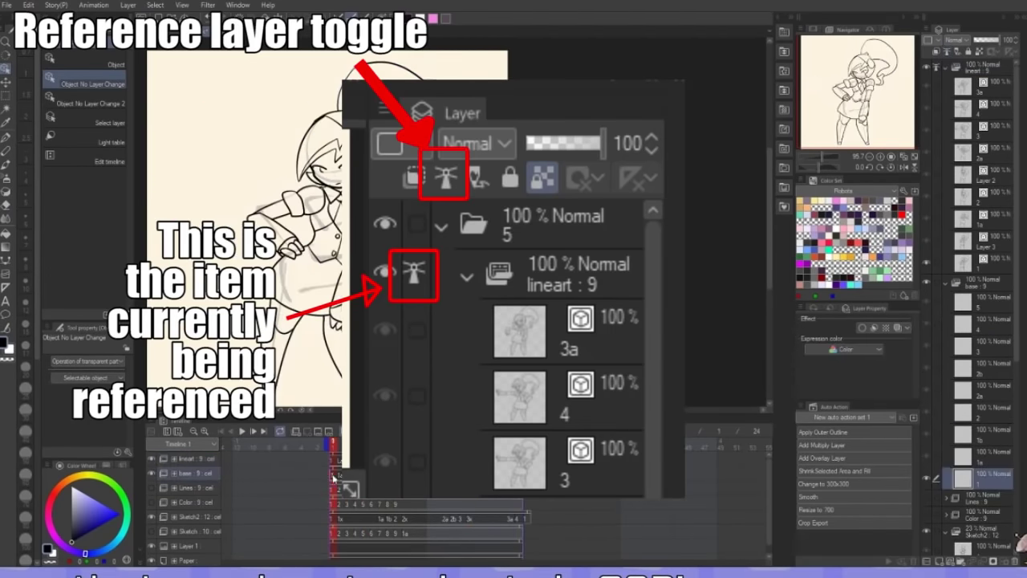
key(x)
key(alt+Delete)
key(w)
click(261, 205)
key(Delete)
key(ctrl+d)
Make white character silhouettes on base cels 1a and 1b by filling each cel and clearing its background
click(340, 474)
key(alt+Delete)
click(261, 206)
key(Delete)
click(390, 474)
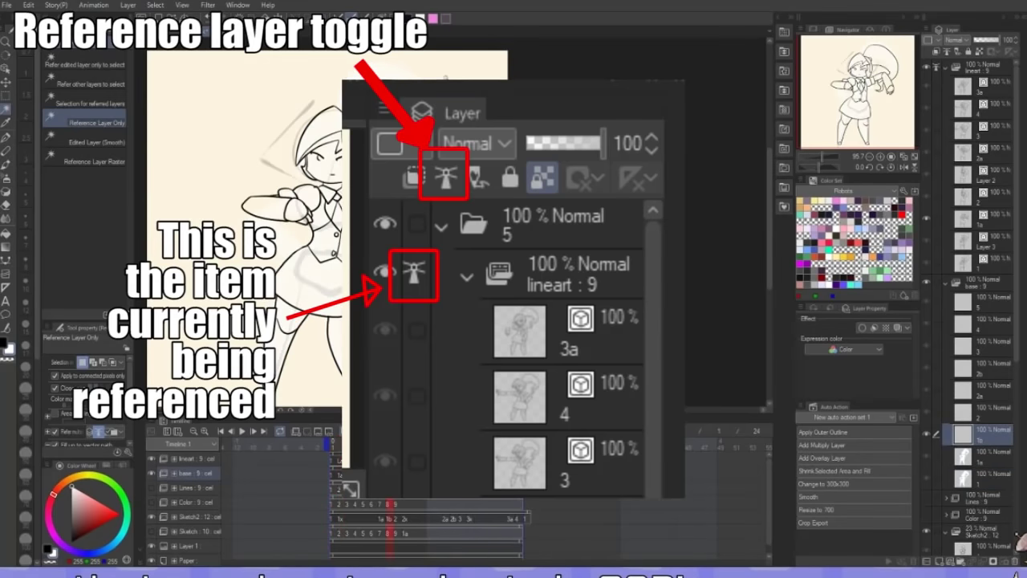
key(alt+Delete)
click(261, 206)
key(Delete)
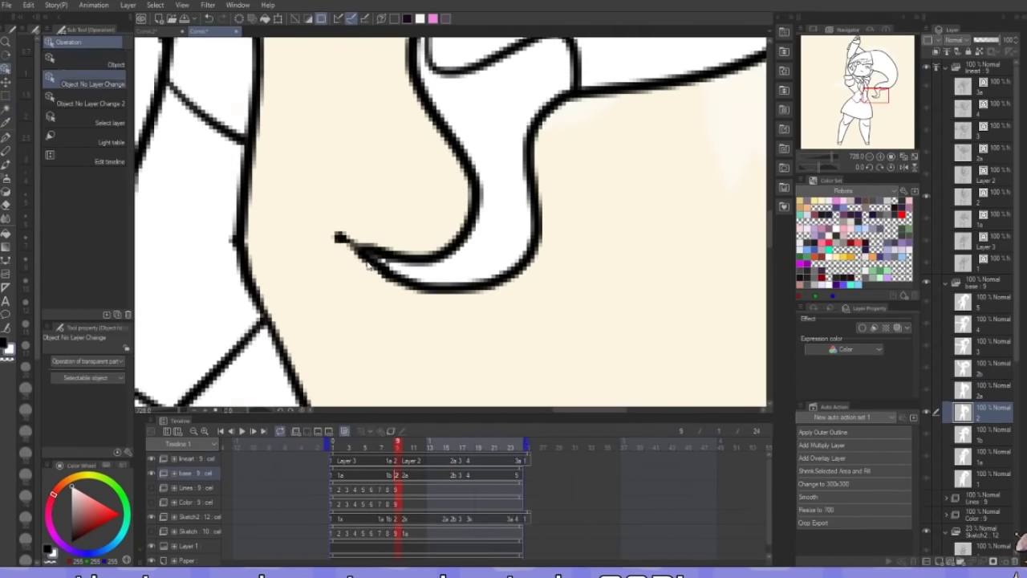
Try deleting the line stroke at the ponytail's tip on lineart cel 2 and undo the deletion
scroll(383, 239, down, 5)
scroll(401, 378, up, 3)
click(401, 379)
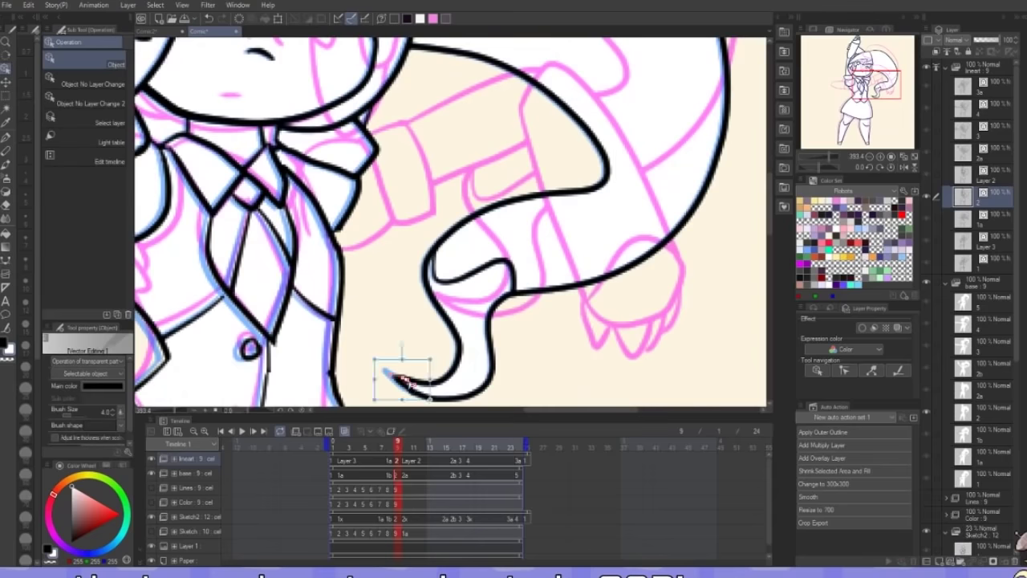
key(Delete)
scroll(401, 377, up, 1)
key(ctrl+z)
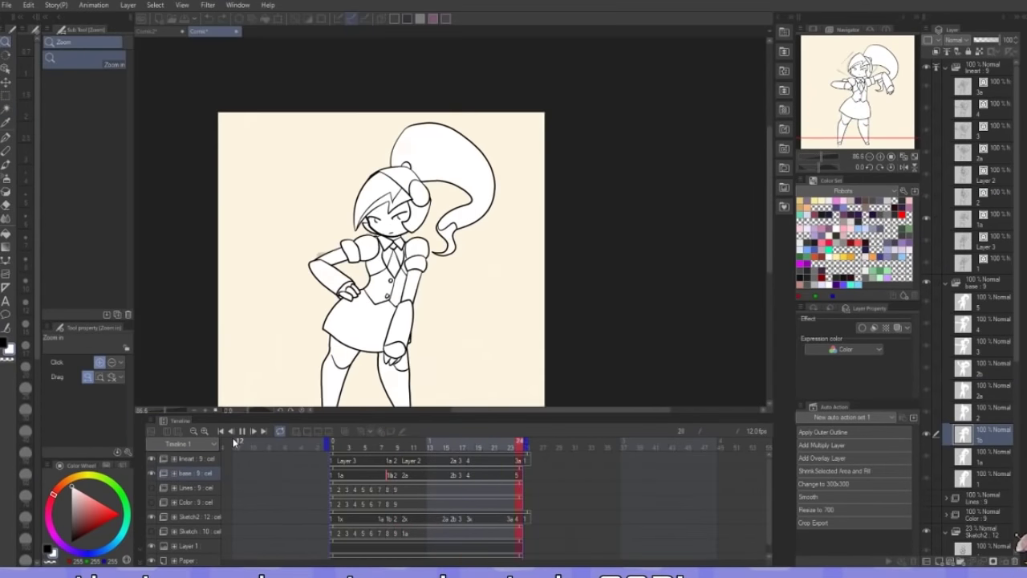
Lock the transparent pixels of all base cels from 1 to 5 and reselect base cel 1
shift+click(991, 309)
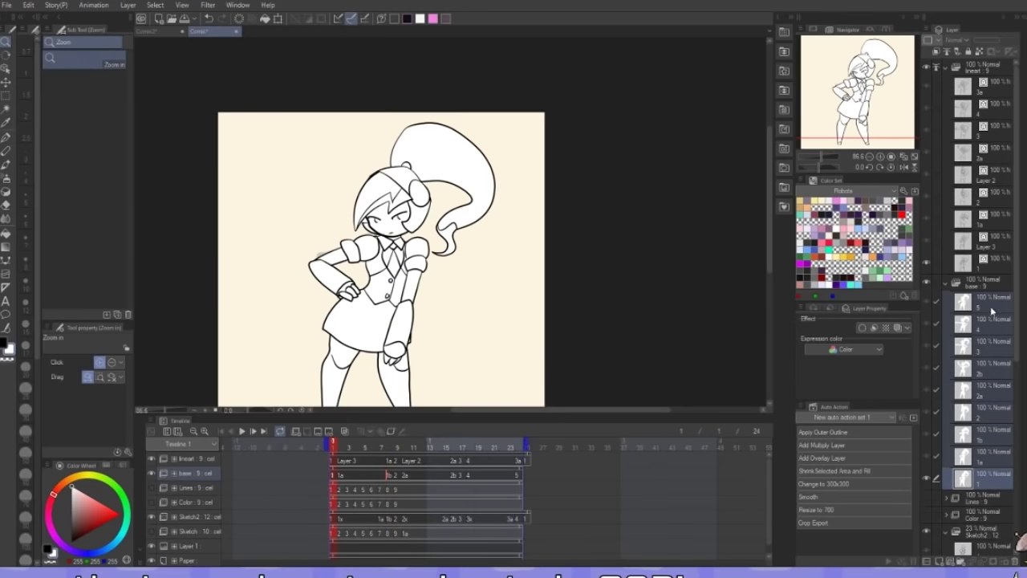
click(979, 52)
click(977, 483)
Fill the character's hair with yellow on base cels 1, 1a, 1b and 2 using Reference Fill
key(g)
click(815, 201)
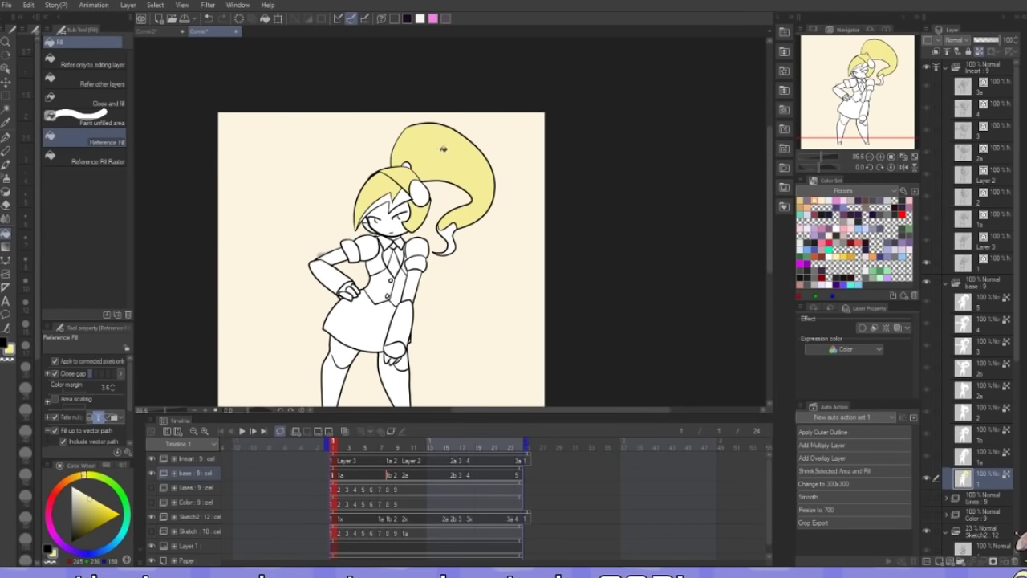
key(period)
click(440, 160)
key(period)
key(period)
key(period)
key(period)
key(period)
key(period)
click(445, 173)
key(period)
click(441, 178)
Fill the hair with the same yellow on base cel 2a and the cels after it
key(period)
key(period)
key(period)
click(418, 168)
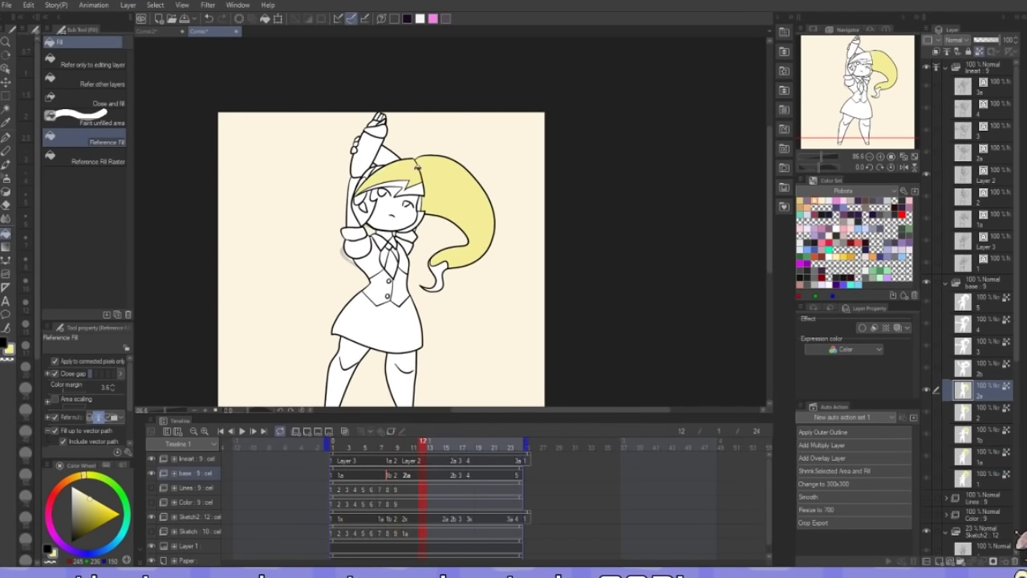
drag(345, 189, 393, 188)
key(period)
click(540, 106)
key(period)
click(541, 106)
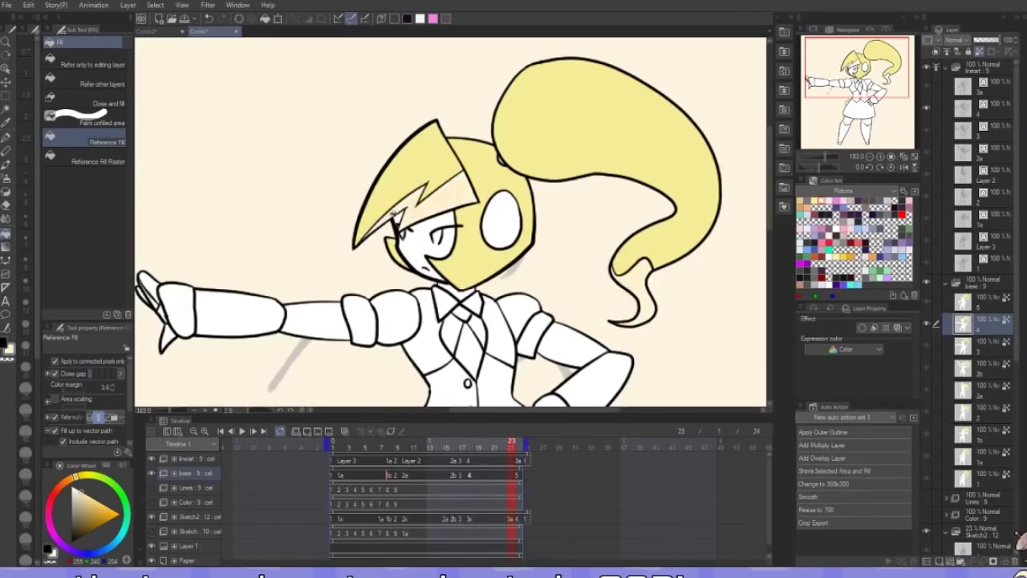
Fill the ponytail tip and the fringe's underside with pale cream across the base cels, including cels 1b and 1
click(598, 319)
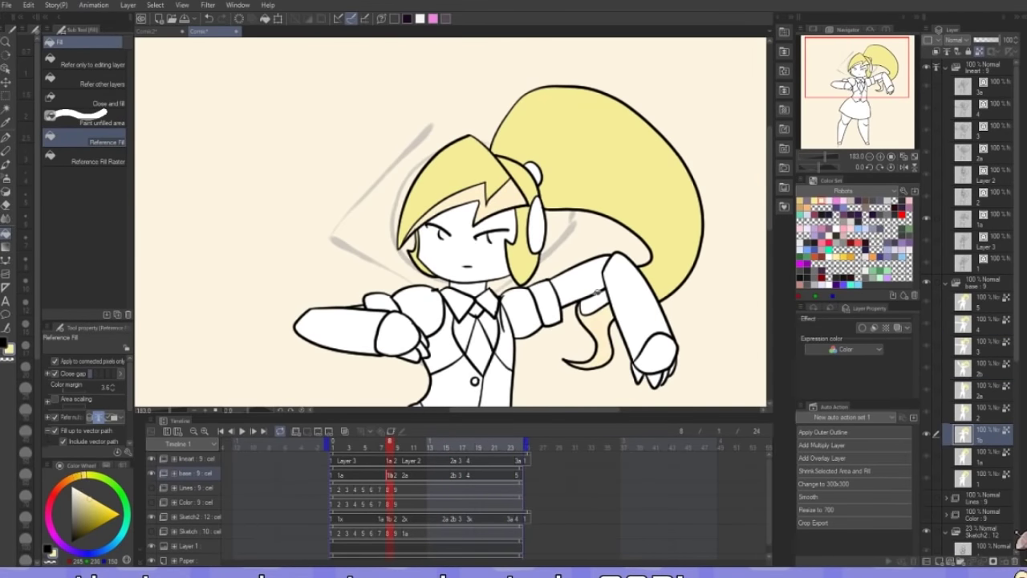
click(595, 302)
key(comma)
key(m)
key(g)
key(w)
key(comma)
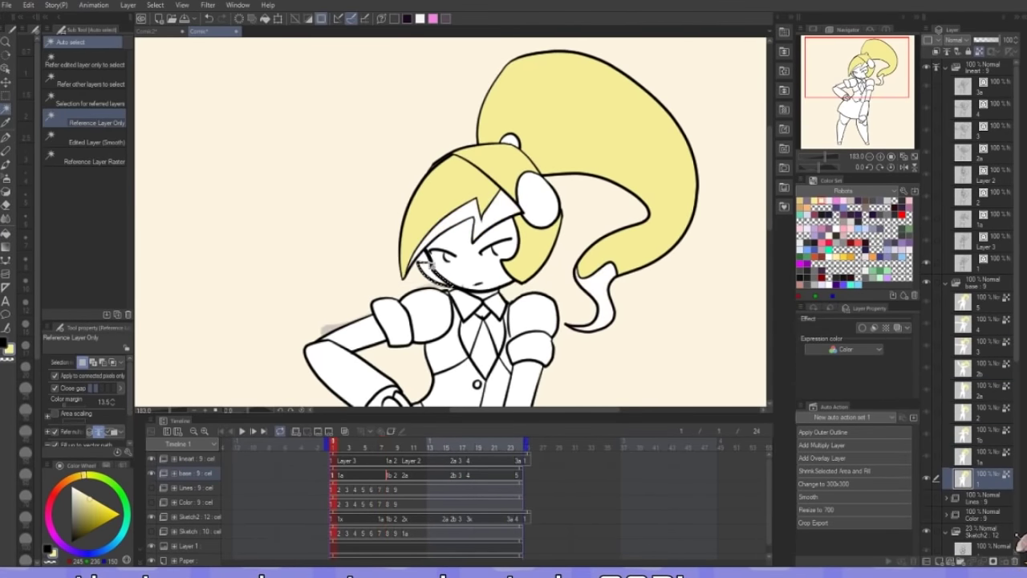
key(g)
click(598, 301)
Fill the two vest buttons with yellow on base cels 1 and 1a
key(w)
drag(477, 379, 465, 325)
key(g)
key(period)
key(period)
key(period)
key(period)
key(period)
key(period)
key(period)
key(period)
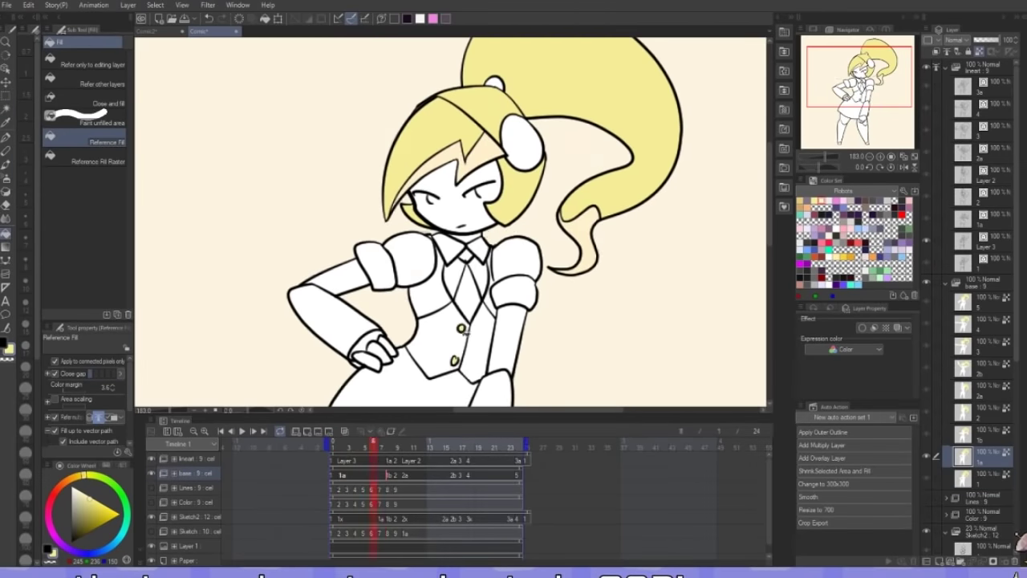
Fill the vest buttons with yellow on the following base cels, up to cel 3 at frame 17
key(period)
key(period)
key(period)
key(period)
key(period)
key(period)
key(period)
key(period)
key(period)
key(period)
key(period)
key(period)
key(period)
key(period)
key(period)
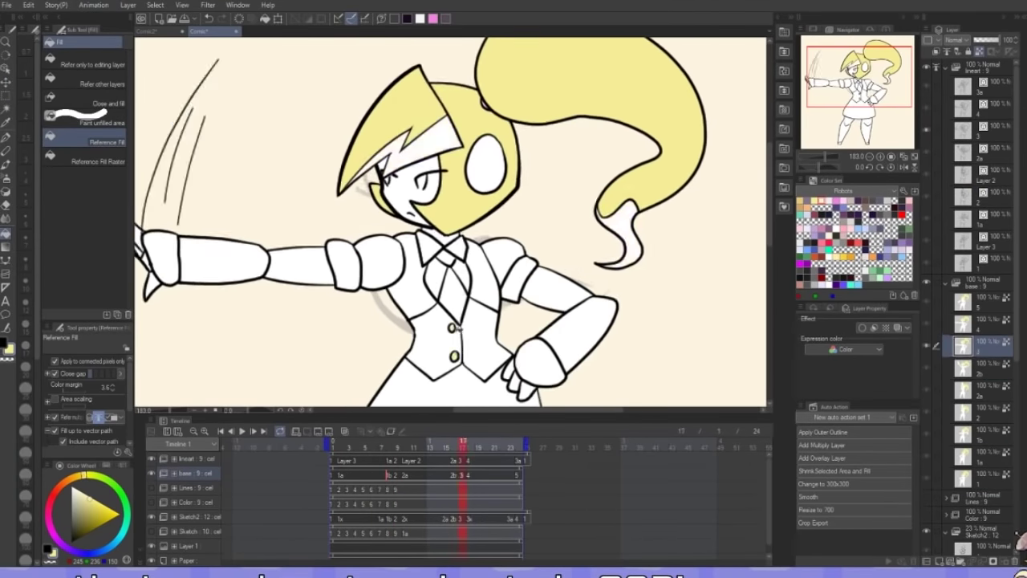
Fill the lower vest panels around the buttons with muted purple on base cel 3 and neighbouring cels
click(856, 207)
click(433, 348)
click(481, 348)
key(comma)
key(comma)
key(comma)
key(comma)
key(comma)
click(436, 350)
click(481, 350)
alt+click(476, 211)
alt+click(481, 350)
key(comma)
key(comma)
click(433, 350)
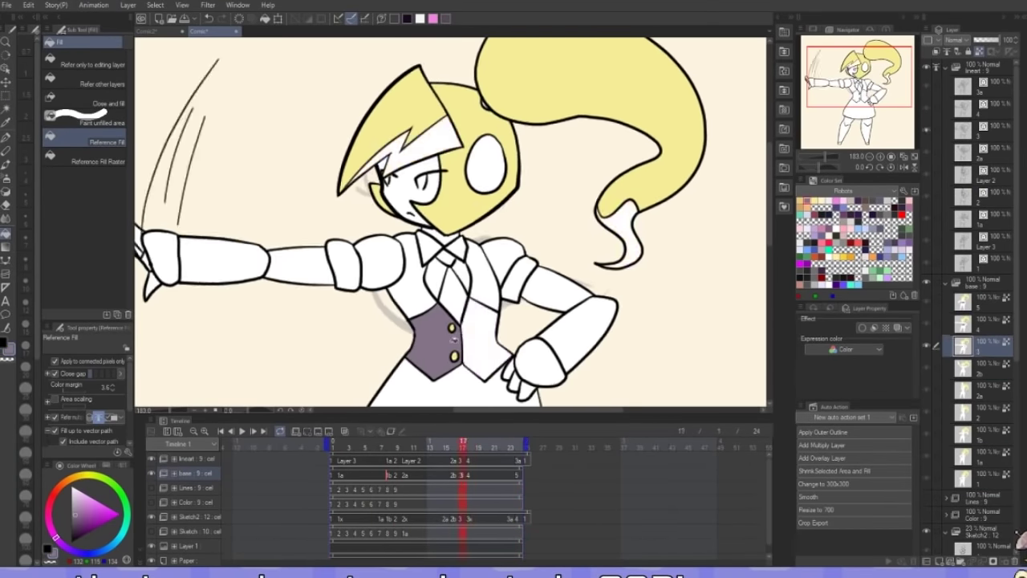
Fill the lower vest panels with the same muted purple on the remaining earlier base cels, back to cel 1
key(comma)
key(comma)
key(comma)
key(comma)
key(comma)
key(comma)
key(comma)
key(comma)
key(comma)
click(441, 350)
key(period)
key(m)
key(comma)
key(comma)
key(comma)
key(g)
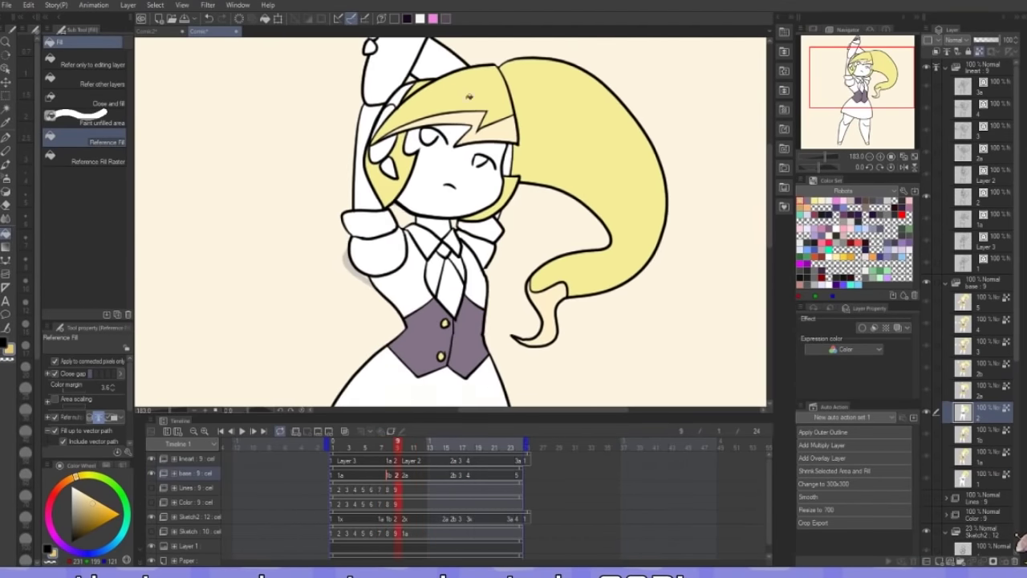
Fill the forearm cuffs and the skirt with golden tan on base cel 1
click(320, 311)
click(377, 381)
click(473, 387)
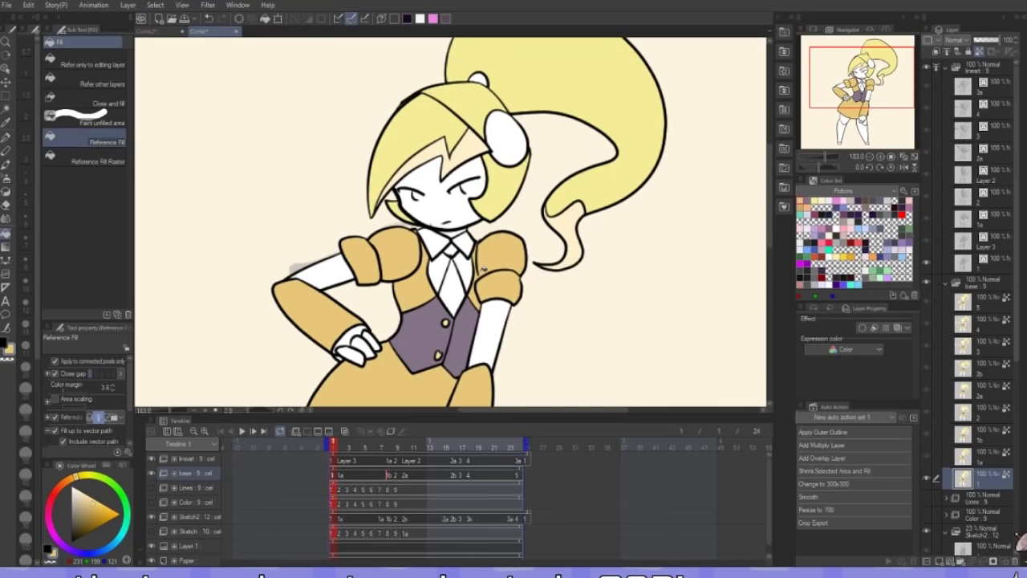
Sample the vest's purple and fill the shoe tips on base cels 1 and 1a, undoing the fill that floods the leg
scroll(382, 130, down, 2)
alt+click(464, 153)
click(378, 363)
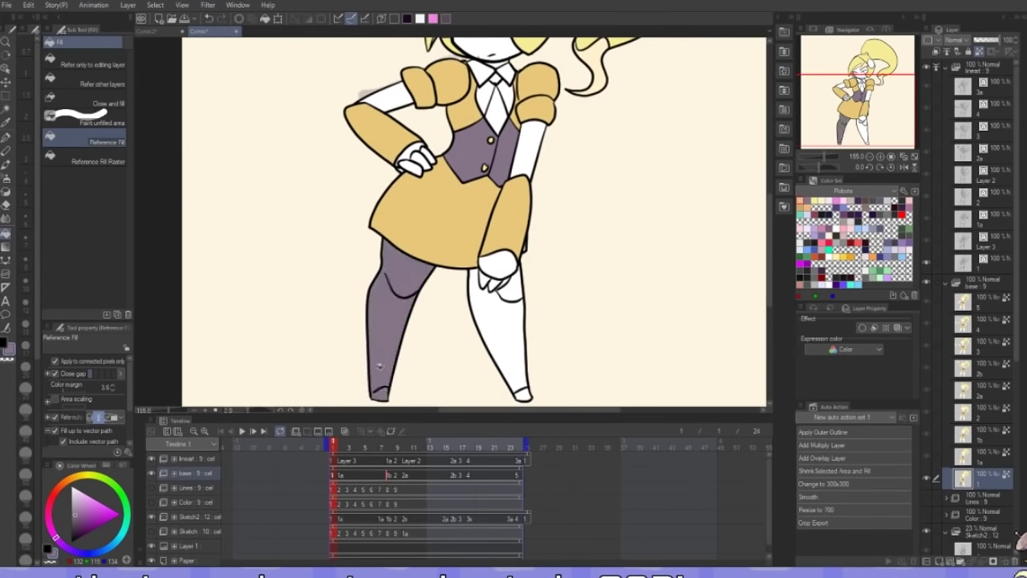
key(ctrl+z)
scroll(379, 377, up, 4)
click(363, 353)
scroll(394, 316, down, 3)
key(Right)
scroll(391, 303, up, 3)
click(399, 313)
click(690, 313)
Fill the shoe tips with muted purple on base cel 1b and the next cels, undoing the misplaced fill
key(Right)
key(Right)
key(Right)
key(Right)
key(Right)
key(Right)
click(399, 312)
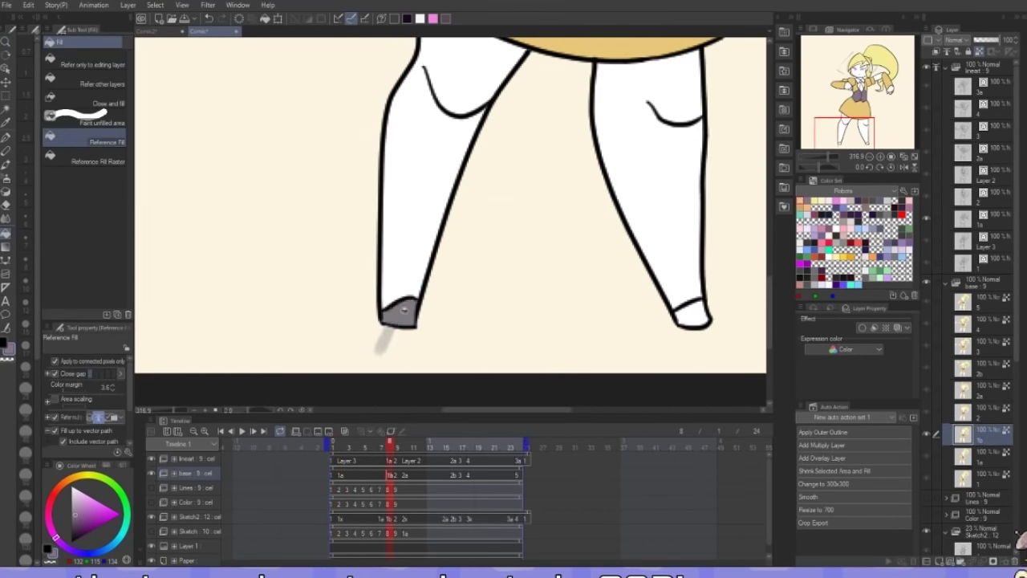
key(Right)
key(Right)
key(Right)
click(694, 315)
key(ctrl+z)
click(401, 314)
Try filling the second shoe tip on base cel 3, undo it, and select that shoe's toe line on lineart cel 3
key(Right)
key(Right)
key(Right)
key(Right)
key(Right)
key(Right)
click(695, 315)
key(ctrl+z)
ctrl+click(693, 308)
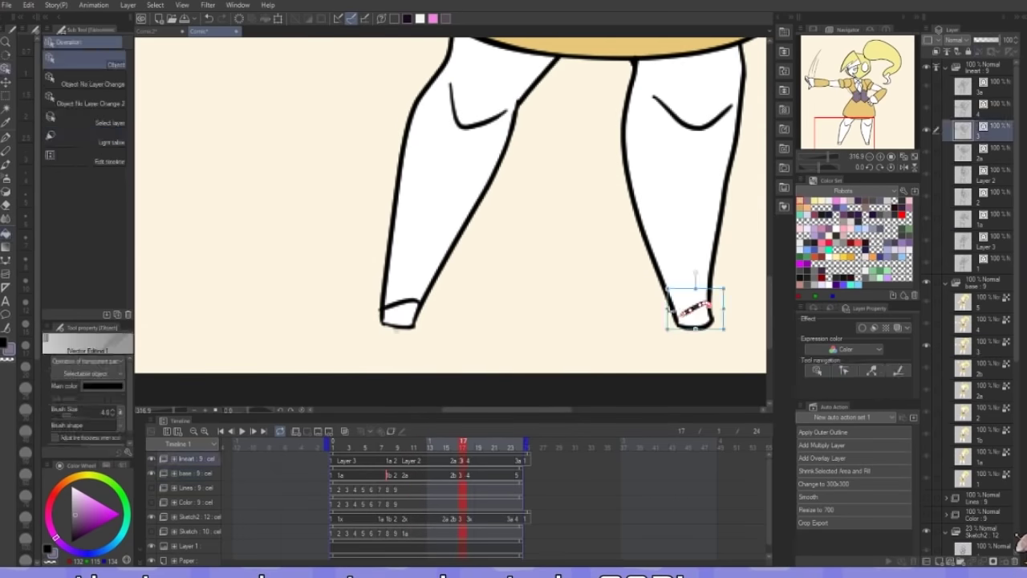
Fill a shoe tip with muted purple on base cel 4 and select the other shoe's toe line on lineart cels 4 and 3a
key(Right)
click(401, 314)
ctrl+click(695, 306)
key(Right)
key(Right)
key(Right)
key(Right)
key(Right)
key(Right)
ctrl+click(693, 311)
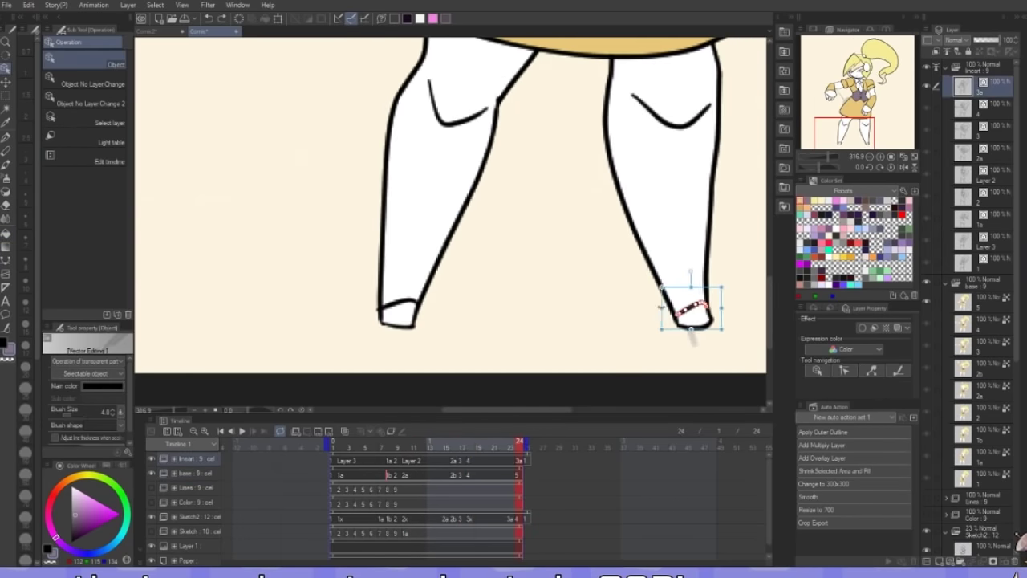
Sample a warm grey and fill the wrist guards and earpiece on base cels 5 and 4
scroll(556, 264, down, 2)
alt+click(554, 201)
scroll(551, 267, down, 4)
scroll(522, 281, up, 3)
click(277, 272)
click(462, 134)
key(Left)
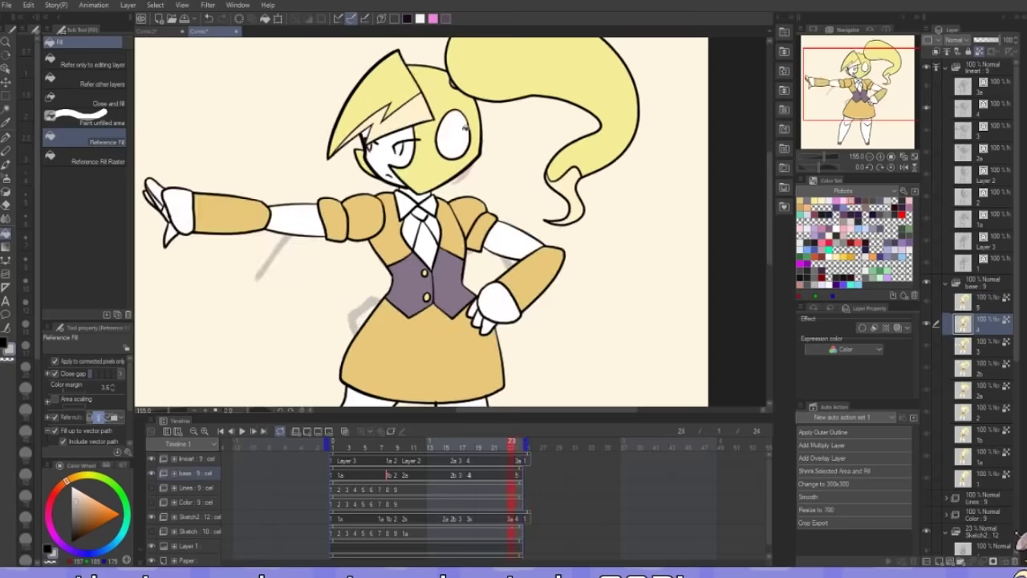
click(453, 134)
click(499, 303)
click(179, 211)
Fill the earpiece and both wrist guards with warm grey on base cel 2b
key(Left)
key(Left)
key(Left)
key(Left)
key(Left)
key(Left)
key(Left)
click(499, 225)
drag(499, 224, 548, 306)
click(309, 146)
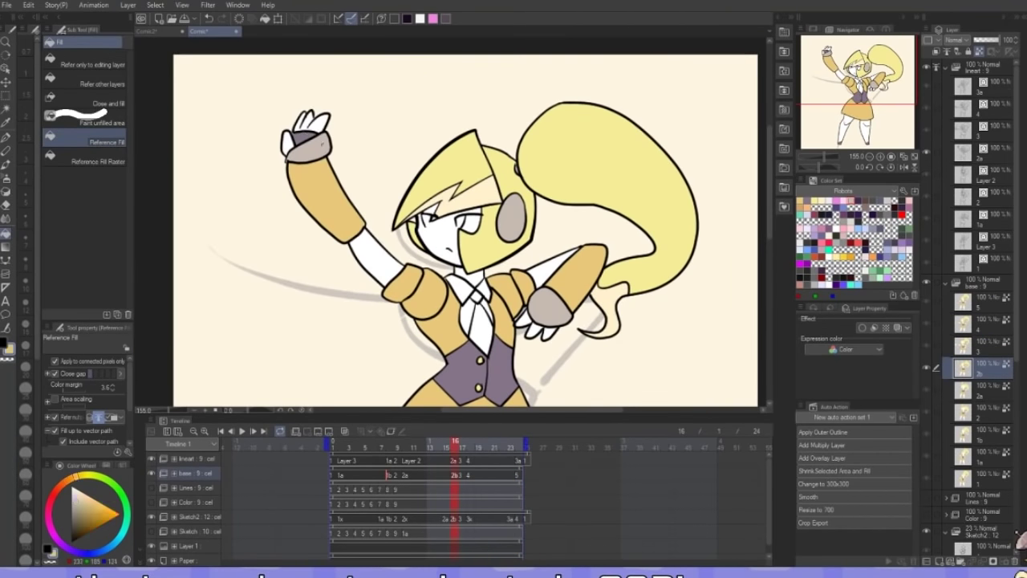
Sample the wrist guard's grey and fill the raised wrist guards and the earpiece pieces on base cel 2a
alt+click(322, 145)
drag(323, 145, 282, 153)
key(Left)
click(418, 95)
click(412, 83)
drag(416, 94, 410, 50)
click(381, 172)
click(393, 131)
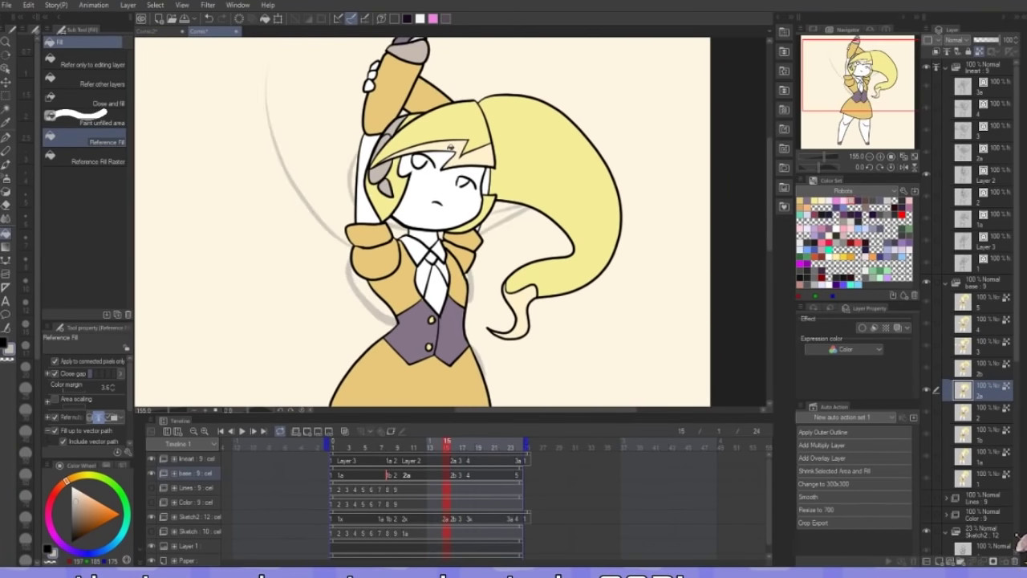
Fill the wrist guards and earpieces with warm grey on the earlier base cels, back to cel 1
key(Right)
key(Left)
key(Left)
key(Left)
key(Left)
key(Left)
key(Left)
key(Left)
key(Left)
key(m)
key(g)
key(Right)
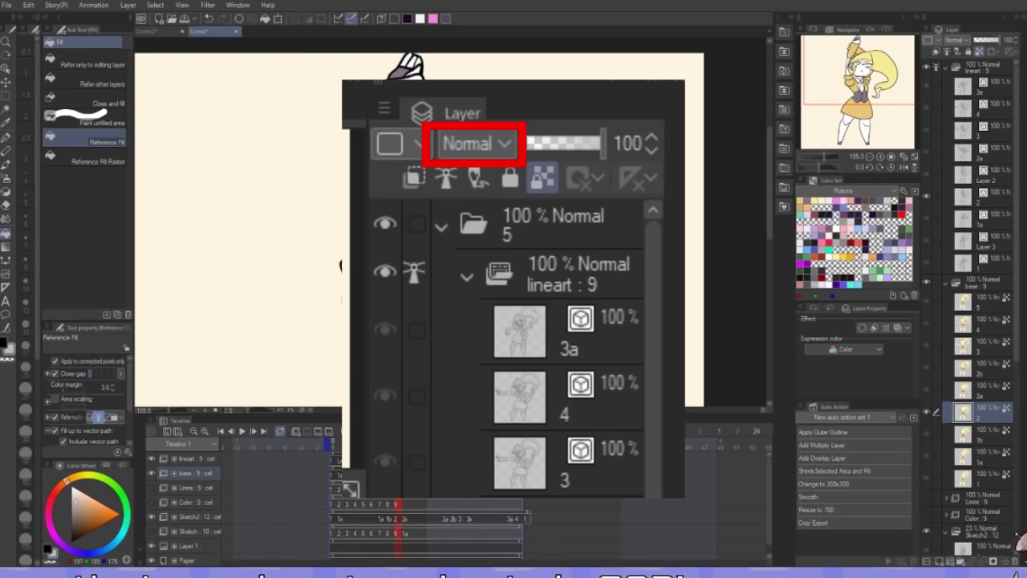
key(Left)
key(Left)
drag(489, 209, 491, 128)
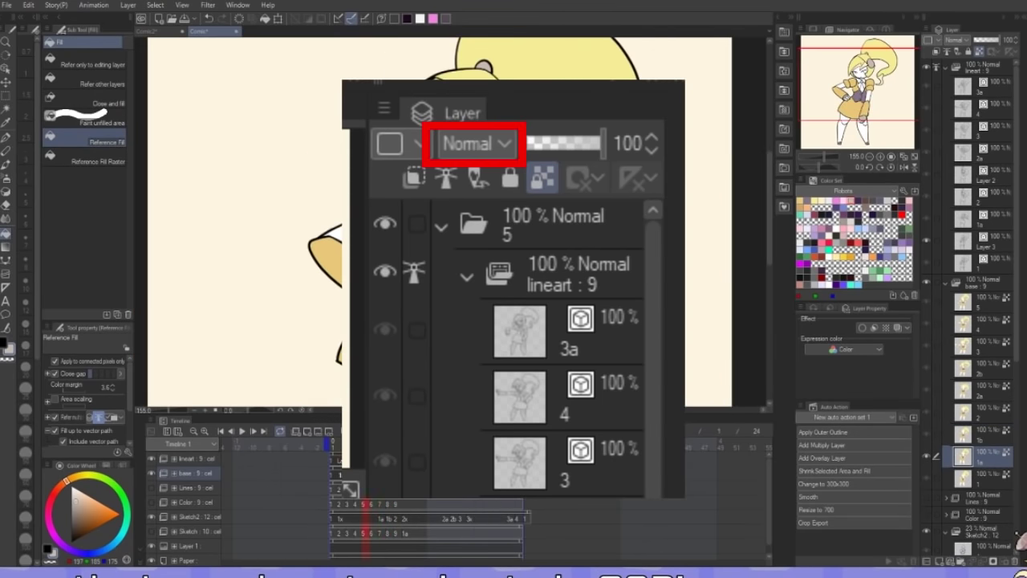
key(Left)
key(Left)
key(Left)
key(Left)
key(Left)
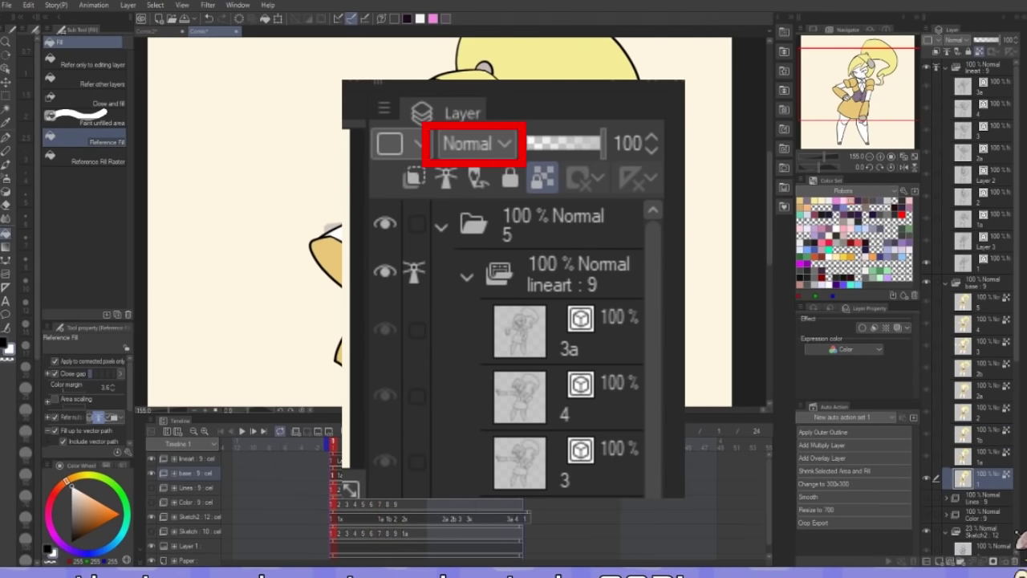
Choose the light grey 236, 236, 236 and fill the upper arm, face and legs on base cels 1a and 1
key(Right)
key(Right)
key(p)
scroll(321, 241, up, 4)
scroll(321, 240, down, 3)
key(g)
click(325, 255)
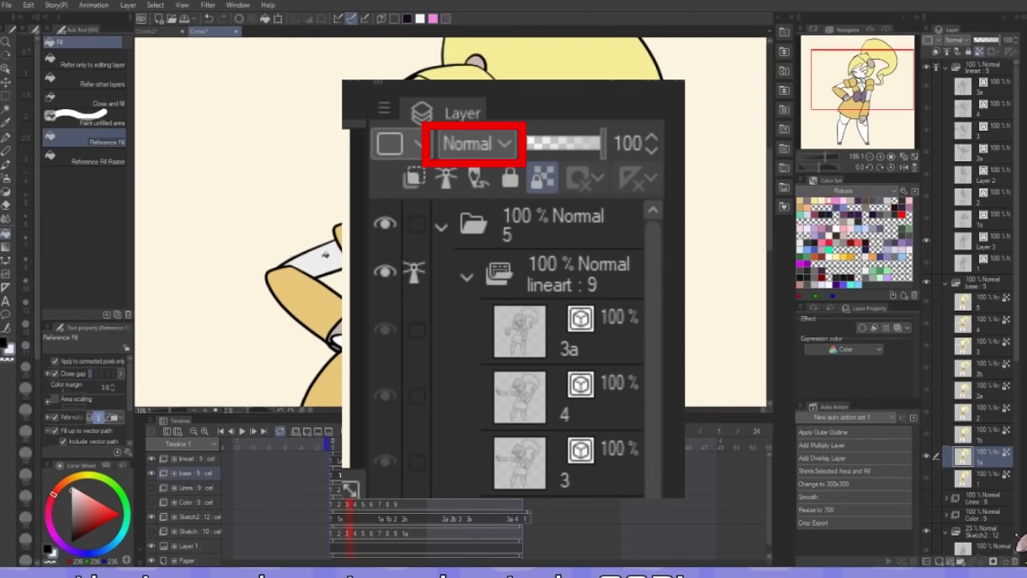
click(443, 171)
drag(449, 337, 473, 64)
click(357, 217)
scroll(418, 209, down, 3)
drag(466, 201, 488, 289)
key(Left)
key(Left)
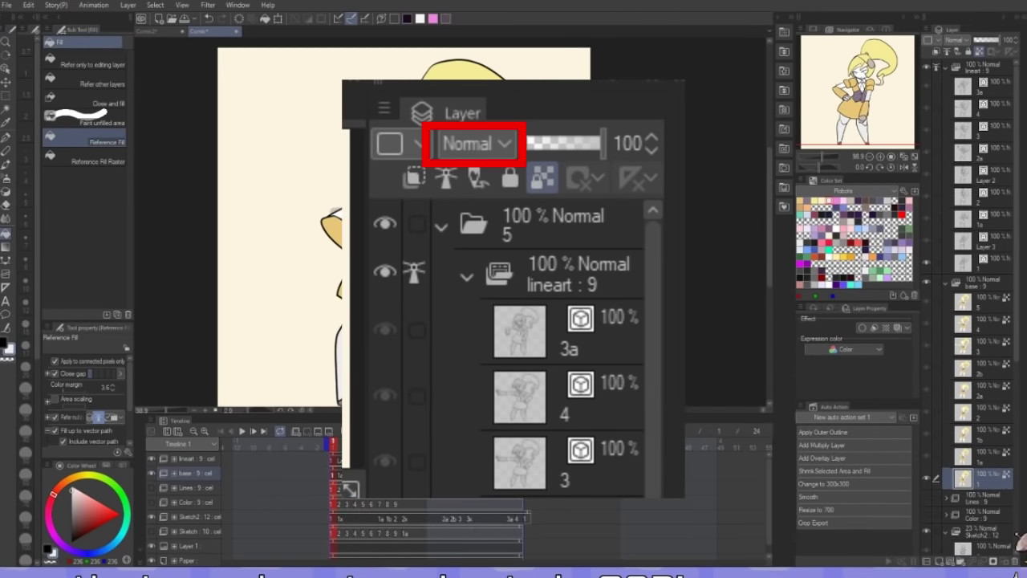
Fill the upper arm, face, both legs and raised hand with light grey on base cel 2
key(Right)
key(Right)
key(Right)
key(Right)
key(Right)
key(Right)
key(Right)
key(Right)
click(373, 150)
click(408, 187)
click(363, 353)
click(427, 359)
click(407, 59)
Fill the lowered hand on base cel 1b and the arm areas on the preceding cel with light grey
key(Left)
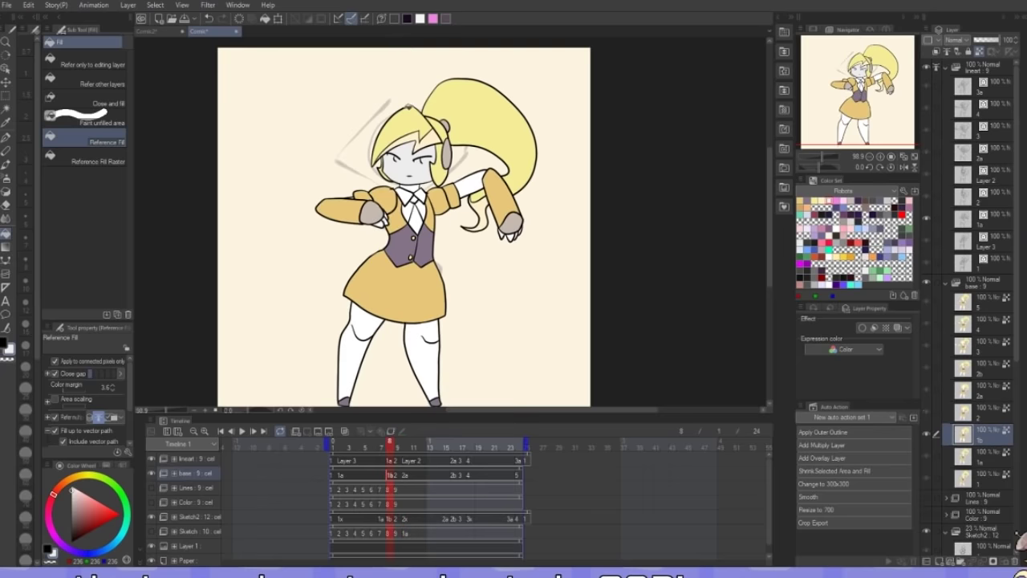
click(515, 235)
key(Left)
key(Left)
click(357, 187)
click(446, 186)
Fill the face with light grey on base cel 2a
key(Right)
key(Right)
key(Right)
key(Right)
click(422, 161)
key(Left)
key(Right)
key(Right)
key(Right)
key(Right)
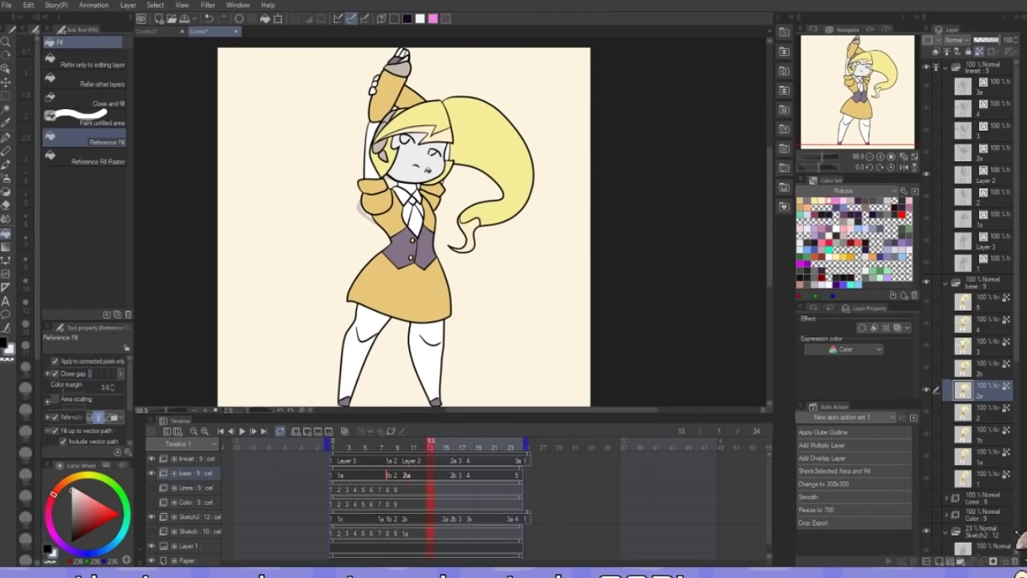
Fill the wrist guards and earpiece on base cel 3 with warm grey, and the hair tip and fringe strip with pale cream
key(Right)
key(Right)
key(Right)
key(Right)
click(456, 258)
click(428, 152)
click(254, 201)
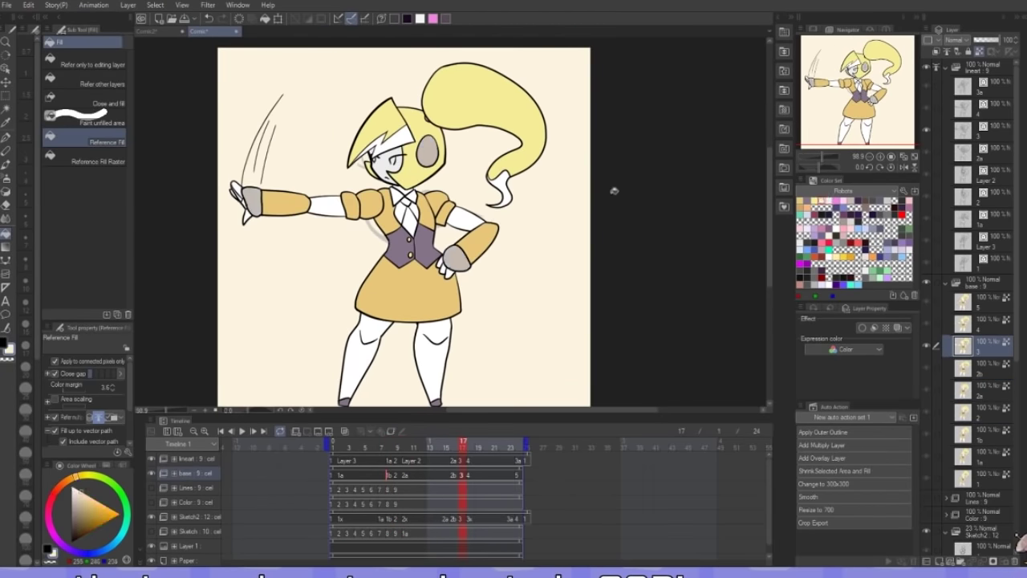
click(500, 189)
click(399, 138)
Fill both legs with light grey on base cel 3 and the other remaining cels
click(364, 358)
click(433, 361)
key(Right)
key(Right)
key(Right)
key(Right)
key(Right)
key(Right)
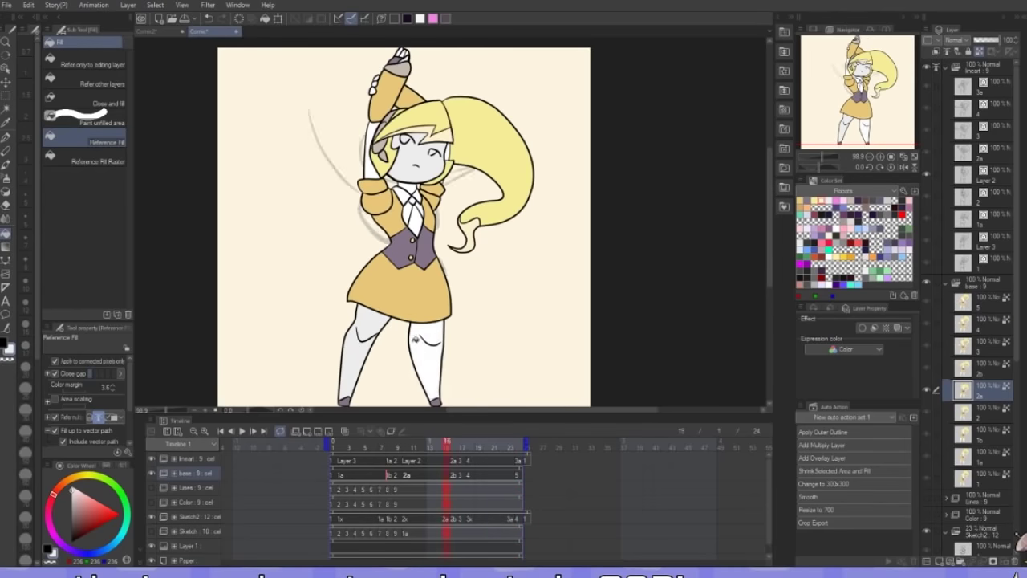
key(Right)
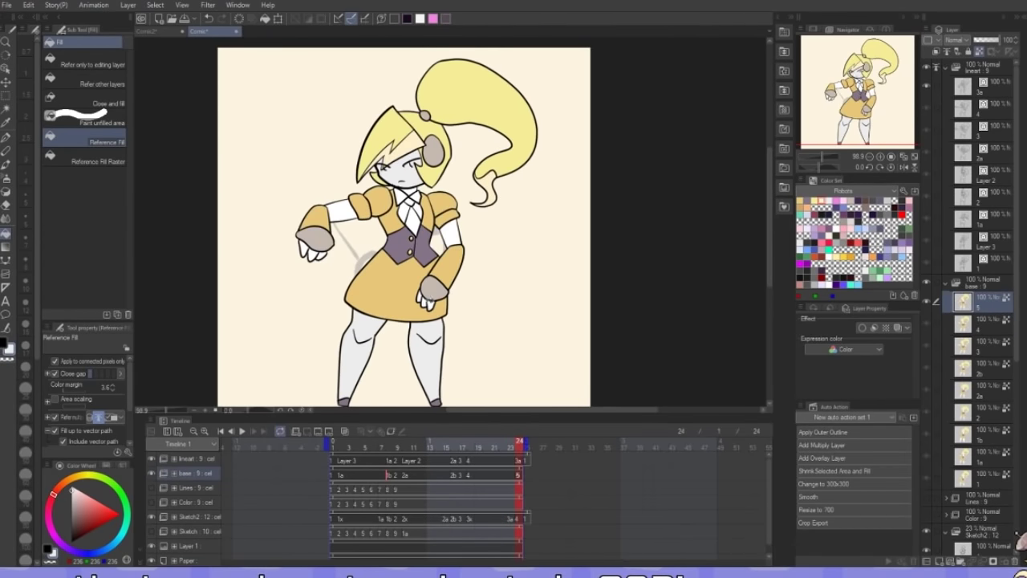
Auto-select the background around the character on base cel 2b, referring only to the lineart reference layer
key(Left)
key(Left)
key(Left)
key(Left)
key(Left)
key(Left)
key(Left)
key(Left)
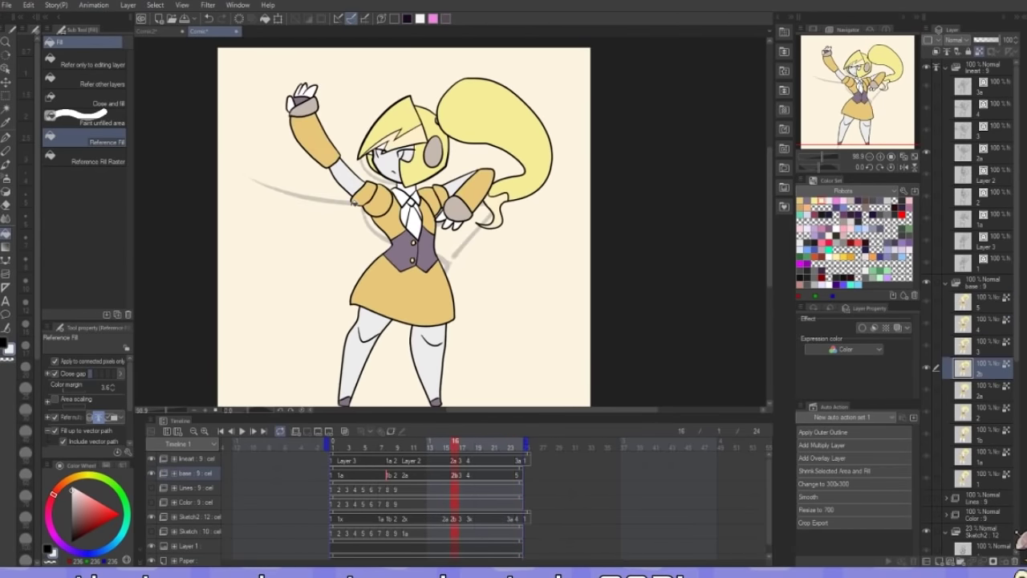
key(Left)
key(Right)
key(w)
click(290, 103)
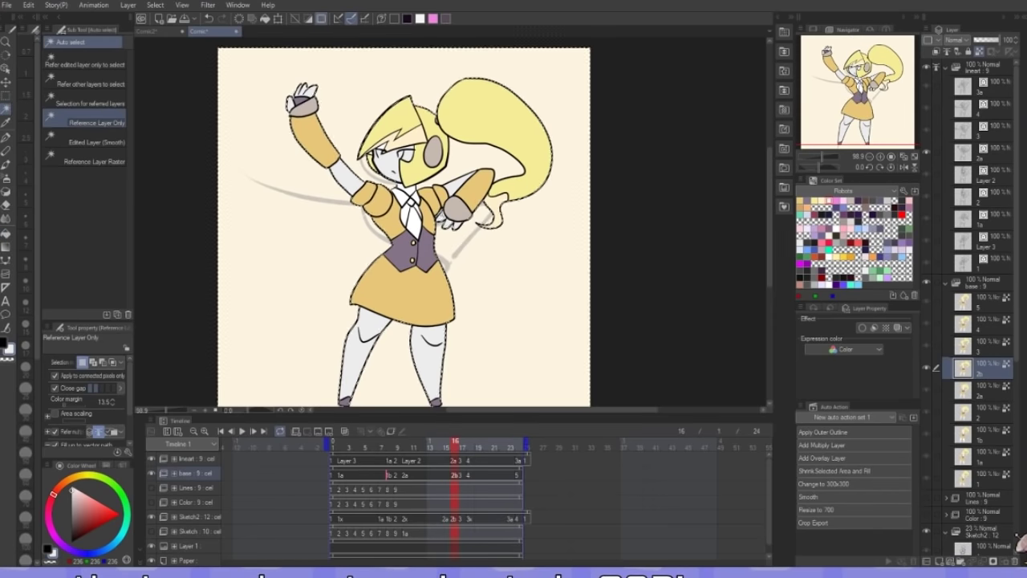
Clear the background selection and fill the tie with pink on base cel 1a
key(ctrl+d)
key(g)
key(Right)
key(Right)
key(Right)
key(Right)
key(Right)
key(Right)
key(Right)
key(Right)
key(Right)
key(Right)
key(Right)
key(Right)
key(Right)
key(Right)
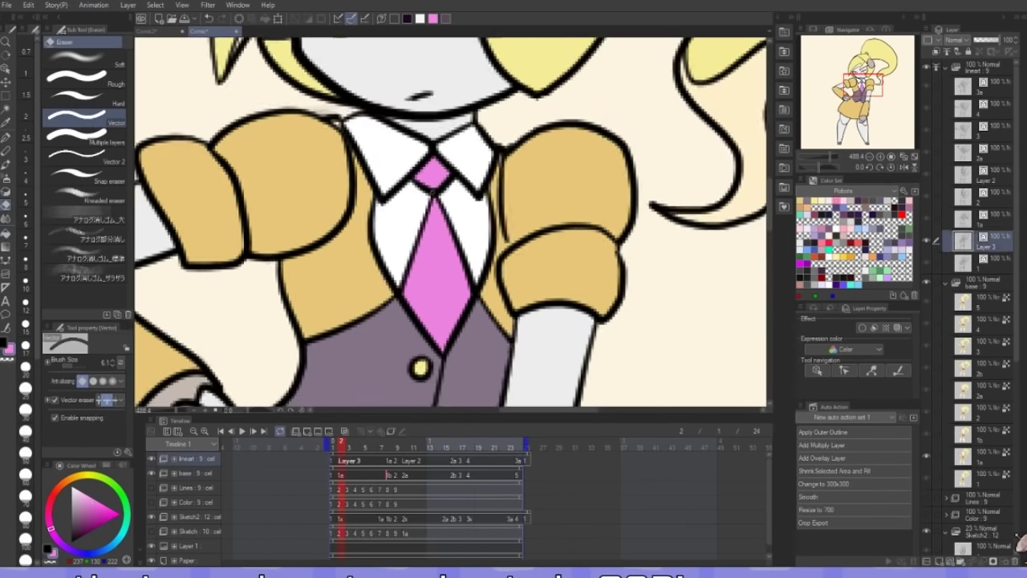
Fill the tie with pink on base cel 1b, using the reference fill
key(Left)
key(Right)
key(Right)
key(Right)
key(Right)
key(Right)
key(Right)
key(Right)
key(Right)
key(Right)
key(Right)
key(Right)
key(Right)
key(Right)
key(Right)
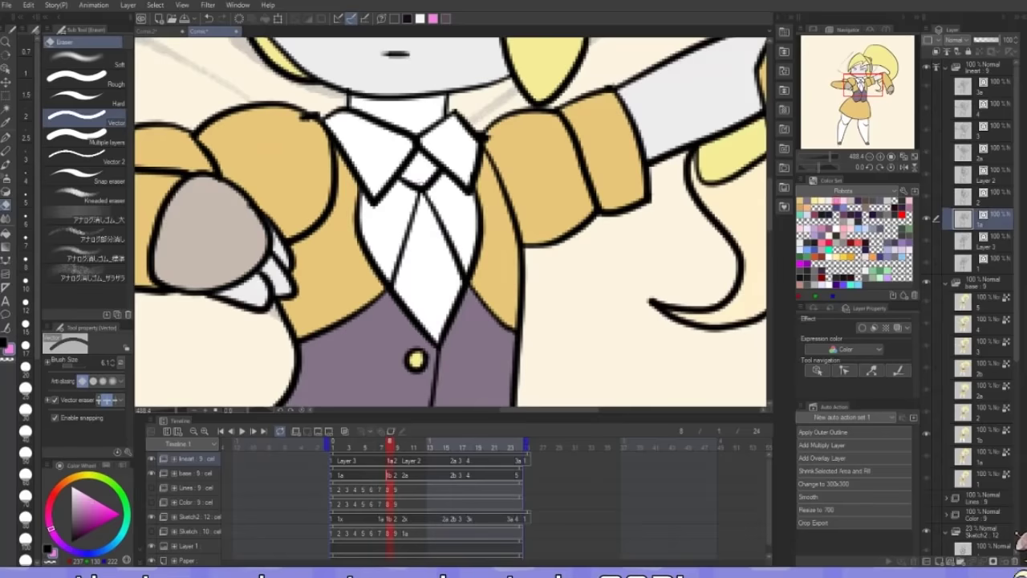
key(g)
click(429, 284)
Fill the tie with pink on base cel 2b and the base cels that follow it
key(Left)
key(Left)
key(Left)
key(Left)
key(Left)
key(Left)
key(Left)
key(Right)
key(Right)
key(Right)
key(Right)
key(Right)
key(Right)
key(Right)
key(Right)
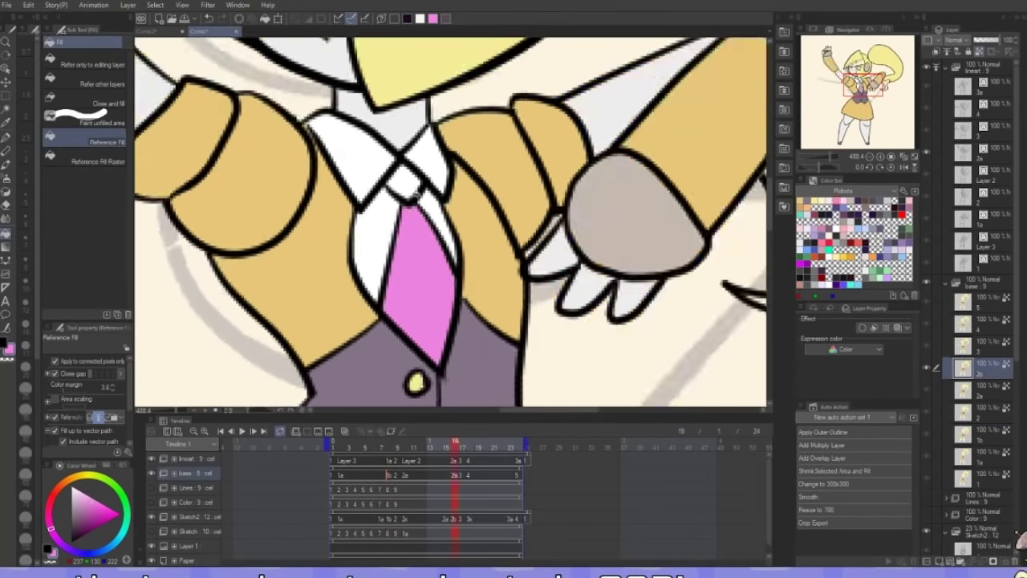
key(Right)
key(Right)
key(Right)
key(Right)
key(Right)
click(422, 275)
Fill both irises with pink on base cel 4
key(Right)
key(Right)
key(Right)
key(o)
click(366, 175)
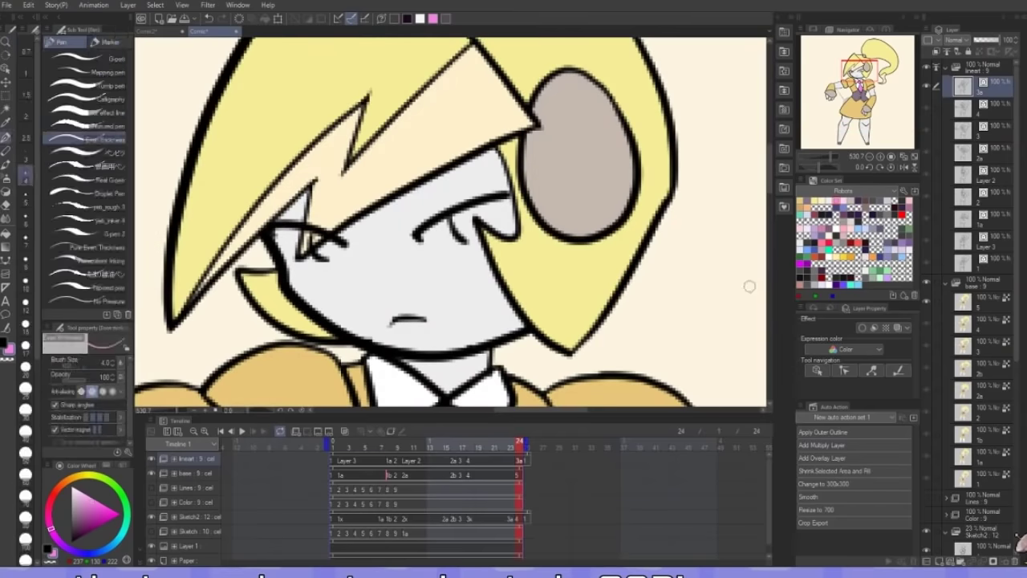
key(Left)
key(m)
key(g)
click(360, 202)
click(262, 196)
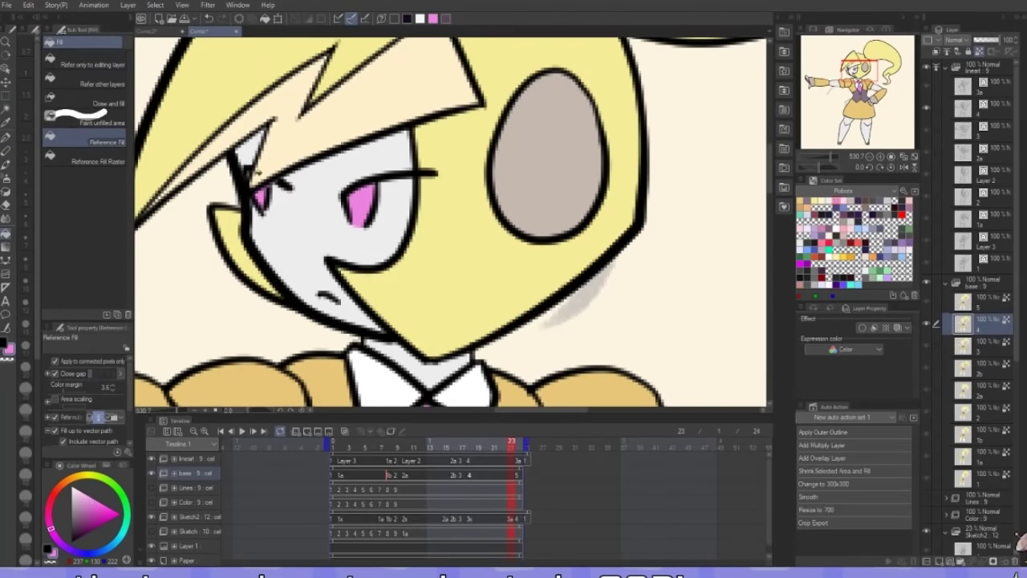
Paint both irises pink on base cel 2b
key(Left)
key(Left)
key(Left)
key(Left)
key(Left)
key(Left)
key(m)
key(Left)
key(p)
drag(399, 165, 411, 178)
drag(281, 157, 286, 178)
key(g)
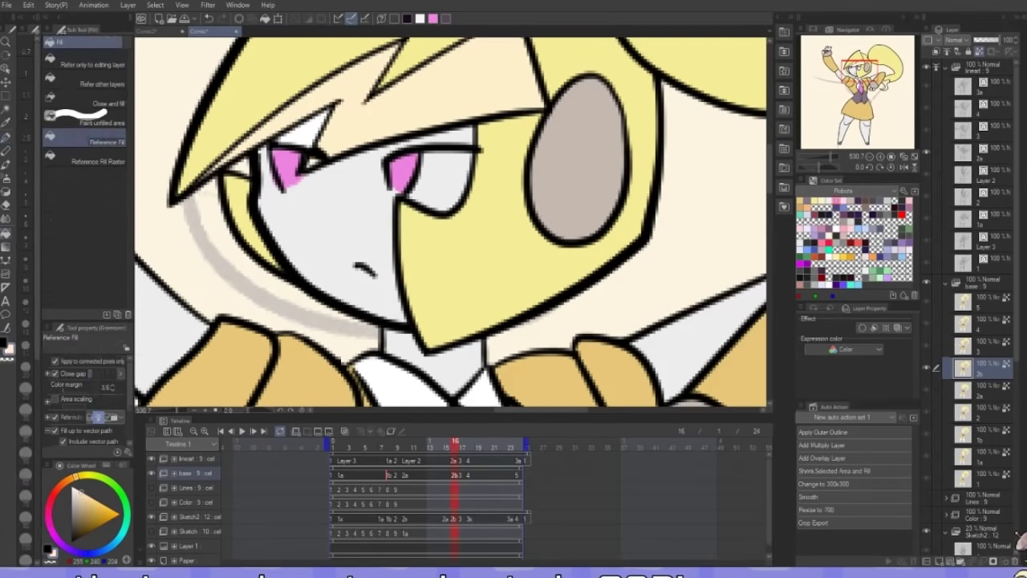
Paint both irises pink on base cels 2a and 1b
key(p)
key(Left)
drag(562, 153, 591, 157)
drag(431, 78, 436, 86)
click(389, 473)
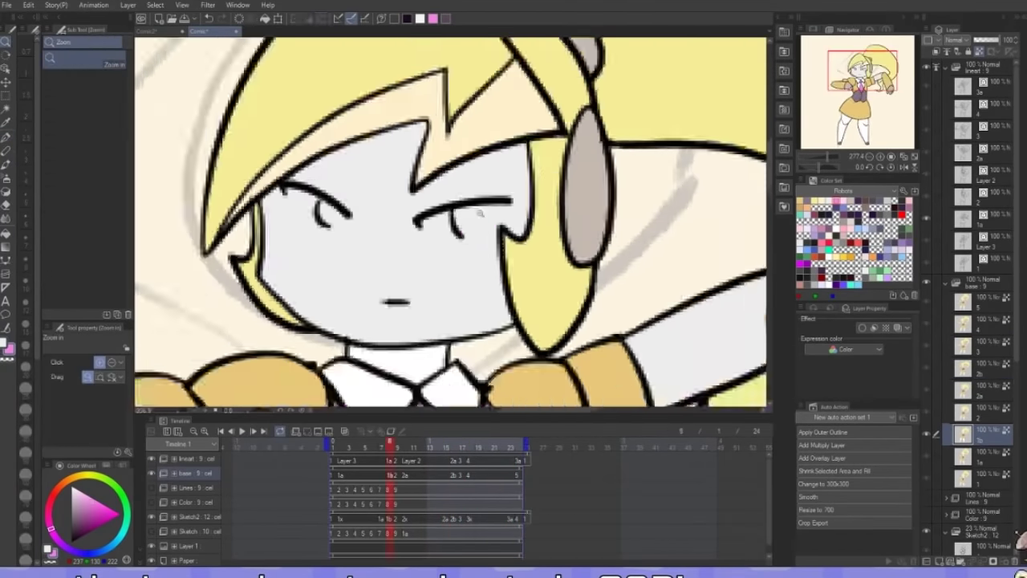
drag(426, 185, 479, 212)
drag(470, 212, 493, 222)
drag(284, 209, 303, 223)
Auto-select an area of the face on base cel 2 and paint the iris pink
click(396, 472)
key(w)
click(359, 80)
key(p)
drag(369, 65, 353, 88)
Auto-select the face on base cel 1a and paint both irises pink
click(381, 473)
key(w)
click(488, 251)
key(p)
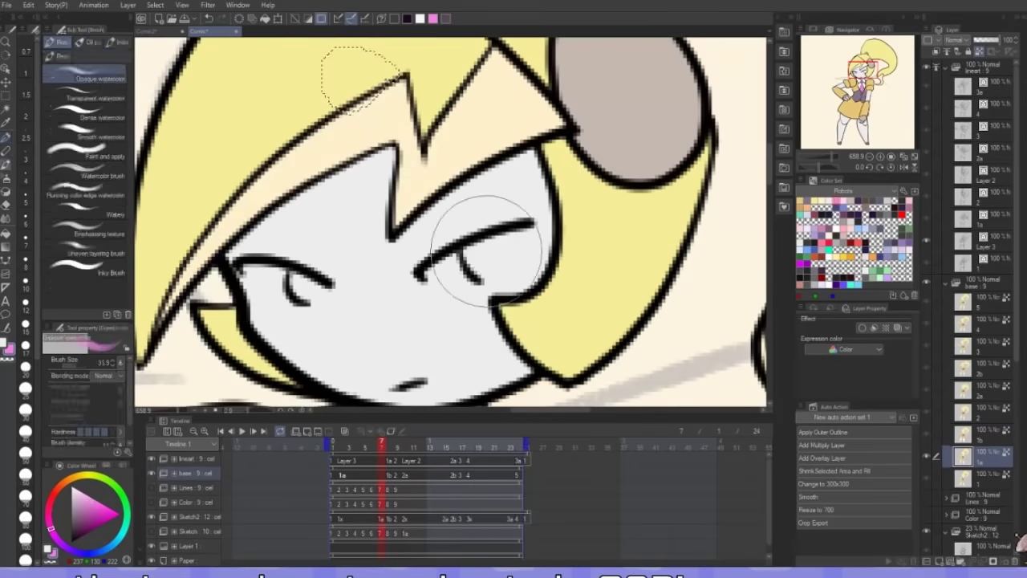
drag(487, 249, 508, 261)
drag(303, 281, 316, 294)
Auto-select the face on base cel 1, paint both irises pink, and clear the selection
click(333, 473)
key(w)
click(427, 288)
key(p)
drag(430, 264, 461, 260)
key(ctrl+d)
mouse_move(309, 282)
mouse_down()
mouse_move(322, 295)
mouse_move(433, 277)
mouse_up()
Draw thin brow lines on lineart cel 1 and, with onion skin enabled, on the Layer 3 lineart cel
click(333, 461)
key(p)
mouse_move(249, 277)
mouse_down()
mouse_move(307, 285)
mouse_move(417, 256)
mouse_up()
click(345, 432)
click(341, 460)
drag(246, 273, 300, 281)
Draw matching thin brow lines over the fringe on the following lineart cels, guided by onion skin
key(period)
drag(261, 218, 286, 230)
key(period)
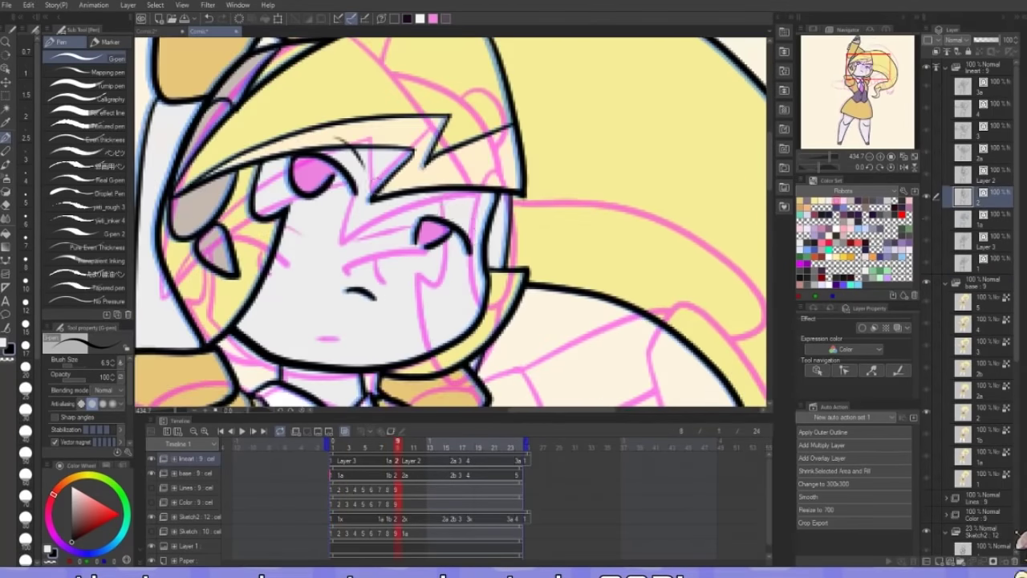
key(period)
drag(326, 138, 354, 153)
key(period)
drag(274, 208, 331, 199)
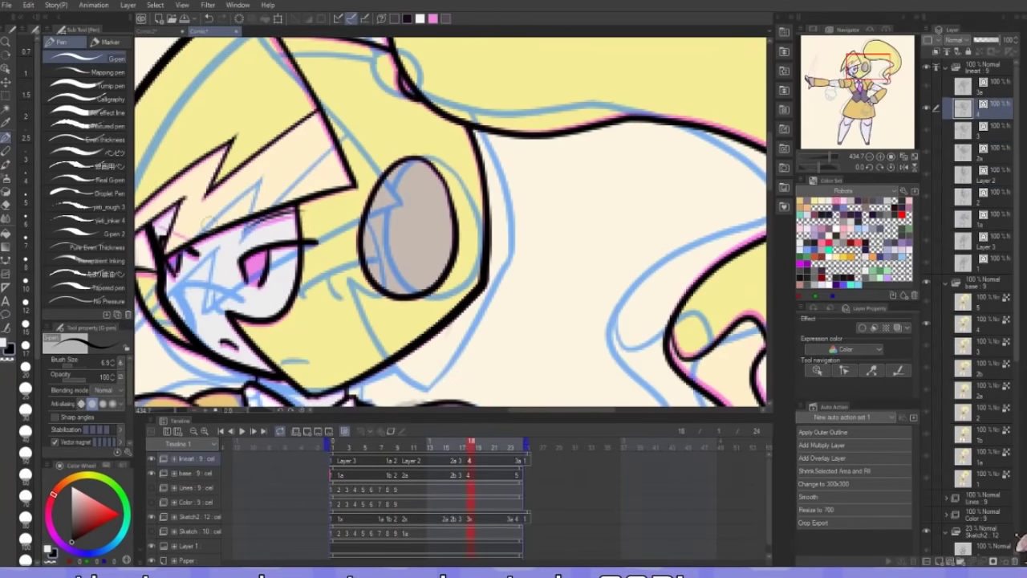
Play the whole animation to check the coloured cels in motion
alt+click(351, 281)
key(slash)
drag(433, 241, 353, 240)
click(242, 431)
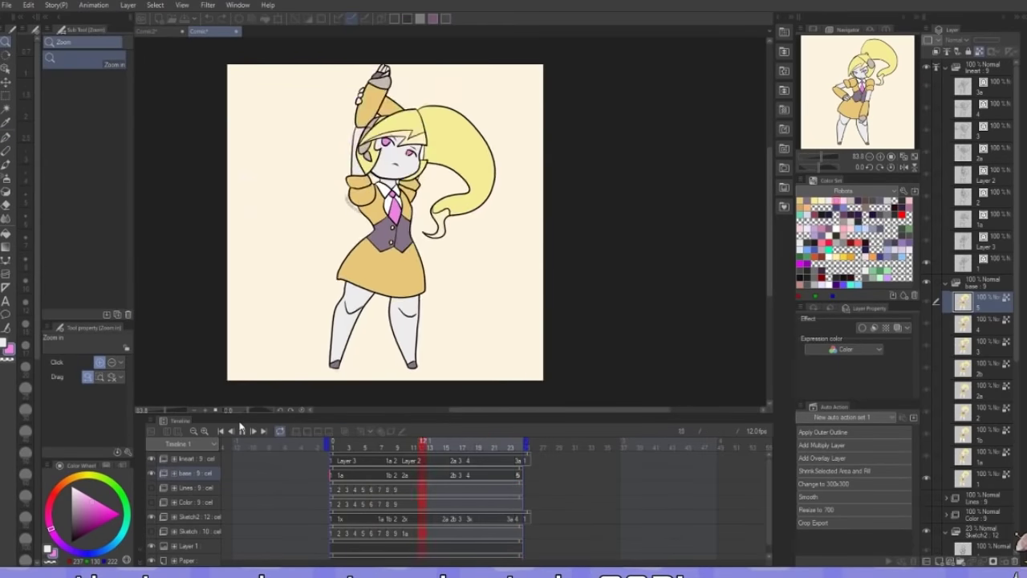
Fill the neck on base cel 1b with the light grey sampled from the face
click(403, 475)
click(390, 475)
key(g)
alt+click(401, 177)
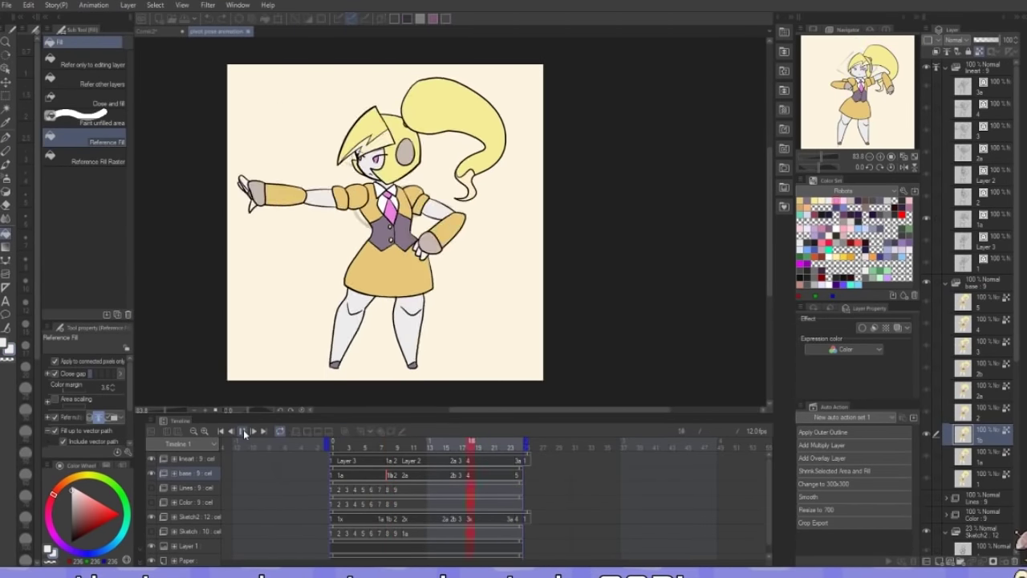
Collapse the lineart and base animation folders and put both inside one new parent folder
click(946, 283)
click(946, 67)
key(ctrl+g)
drag(975, 69, 979, 94)
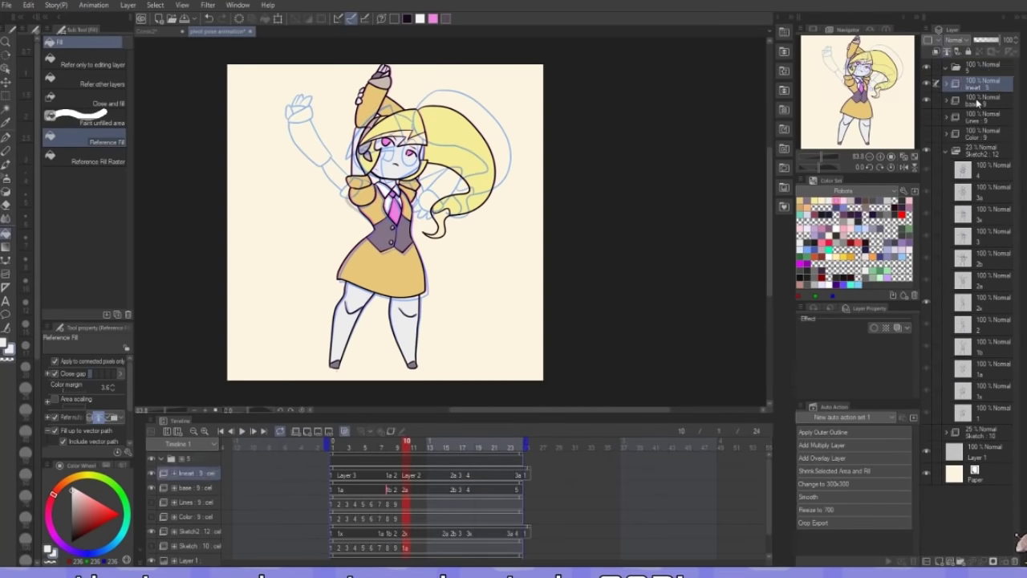
click(974, 69)
click(974, 101)
click(967, 72)
click(972, 99)
click(972, 69)
Apply a black border effect to the parent folder, adjust its edge thickness, and play the animation
click(874, 327)
click(862, 367)
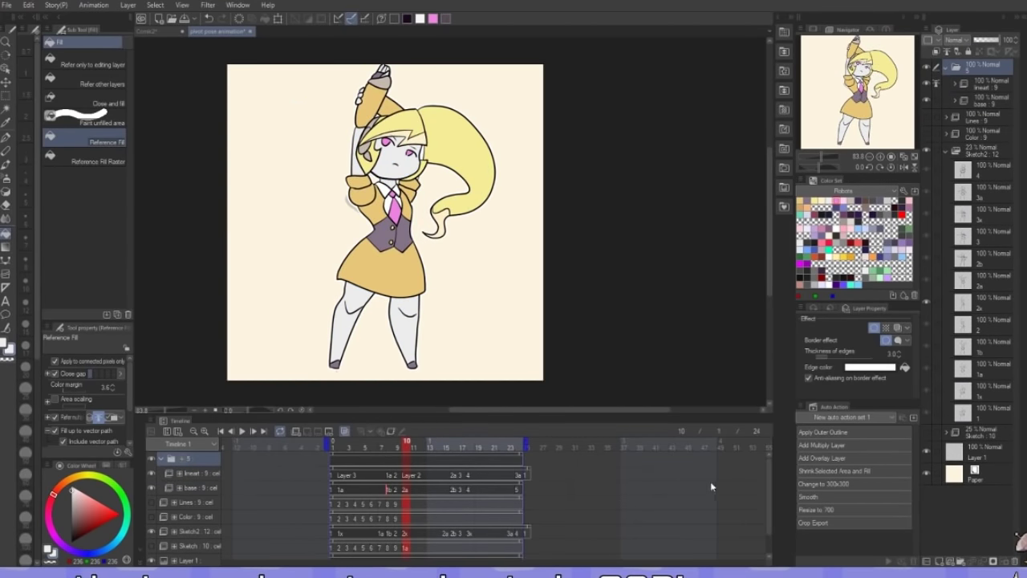
click(711, 484)
click(820, 356)
click(241, 431)
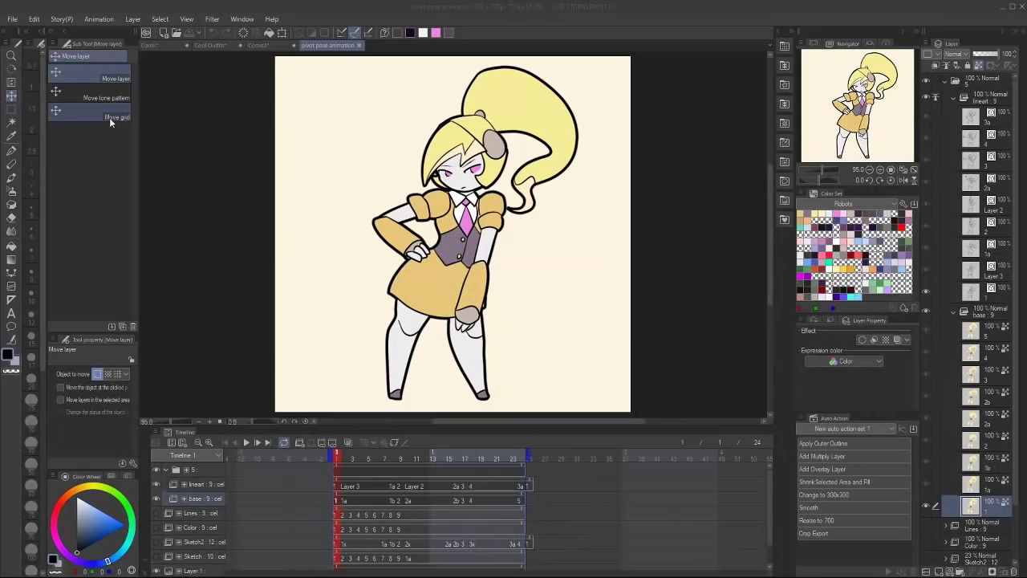
Export the animation as an animated GIF, adding "2" to the suggested file name
click(13, 19)
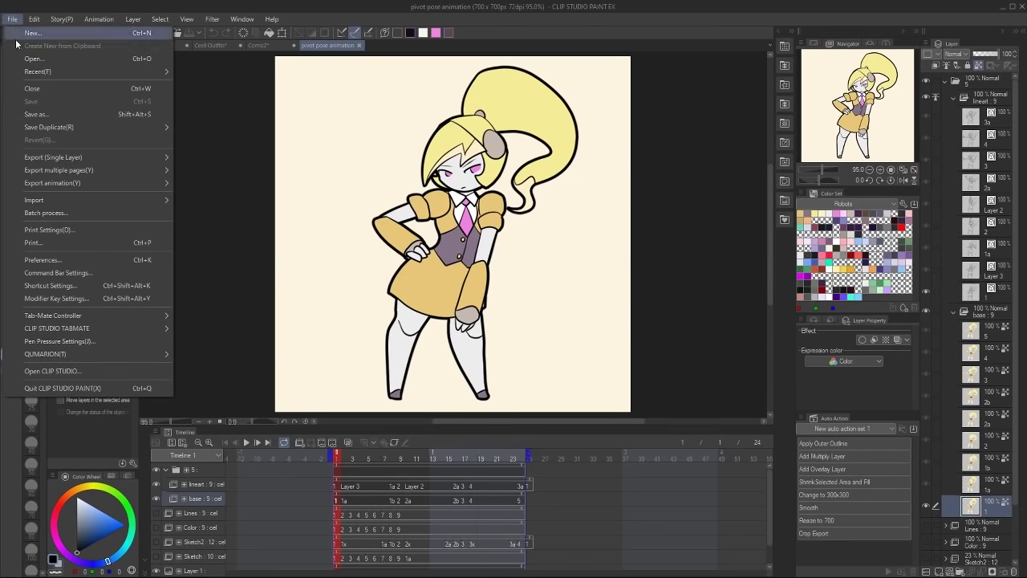
mouse_move(59, 167)
mouse_move(61, 185)
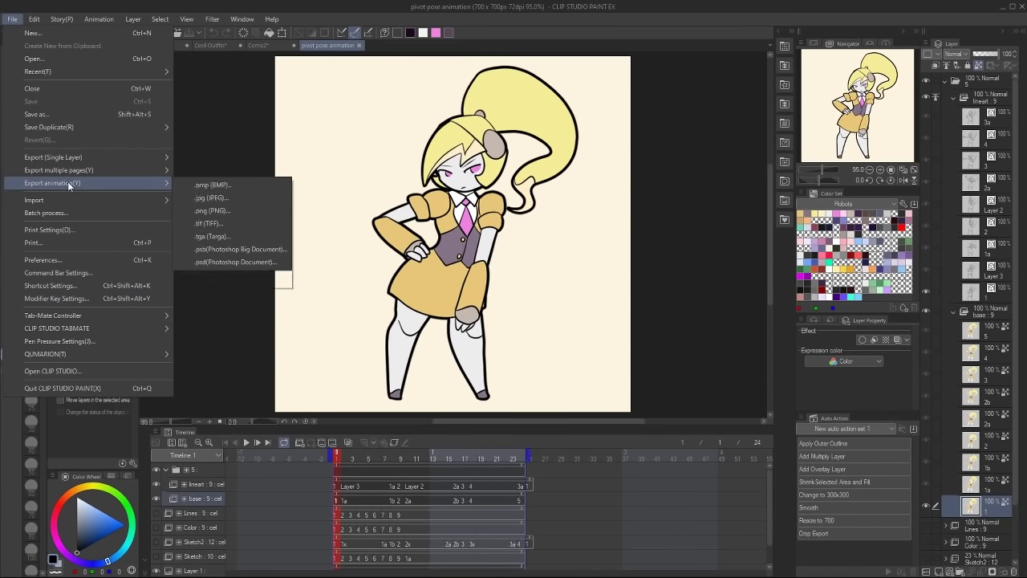
click(258, 197)
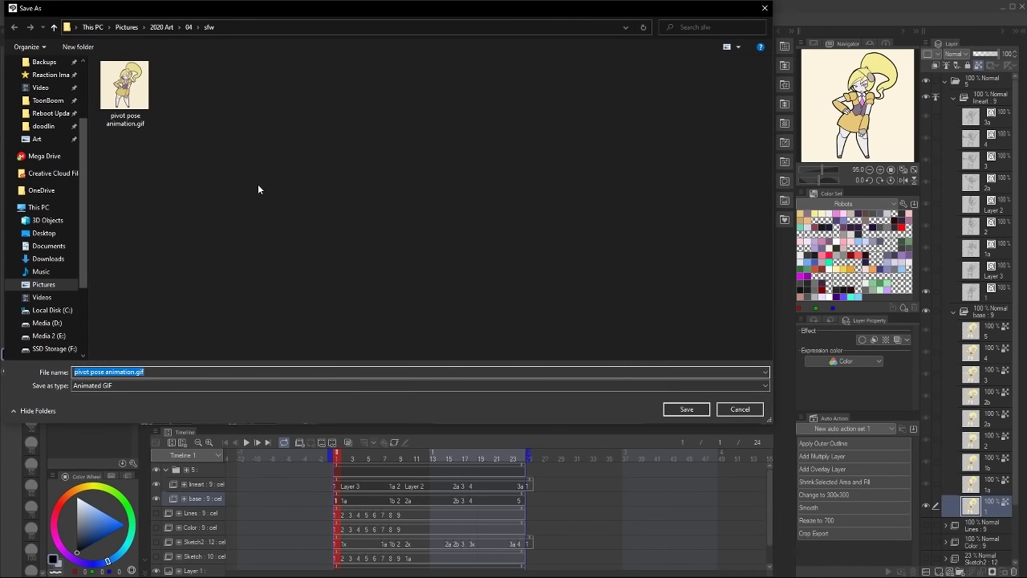
key(Left)
key(Left)
text(2)
key(Return)
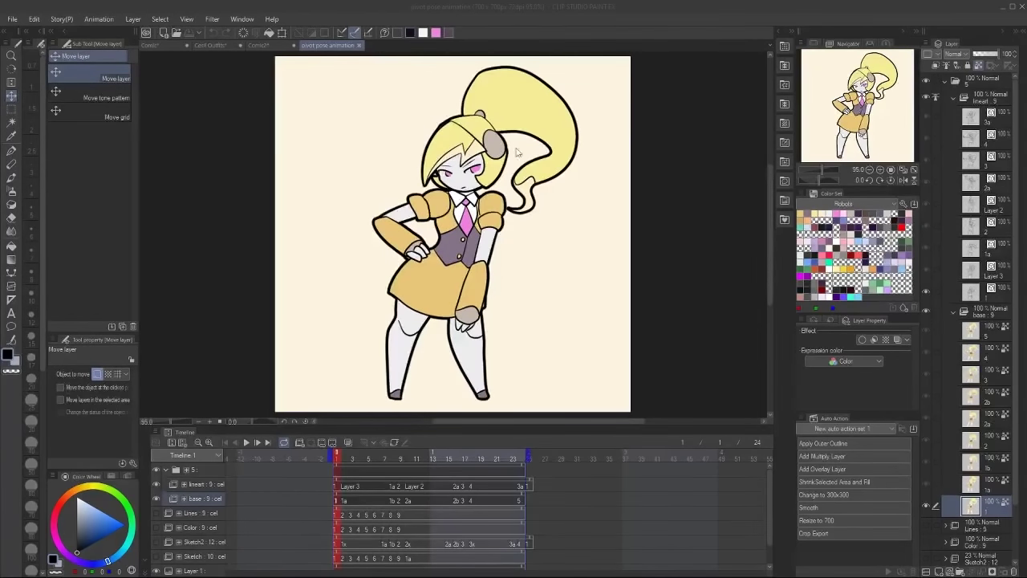
click(470, 9)
Open the image sequence export settings for the animation and browse for the export folder
click(16, 21)
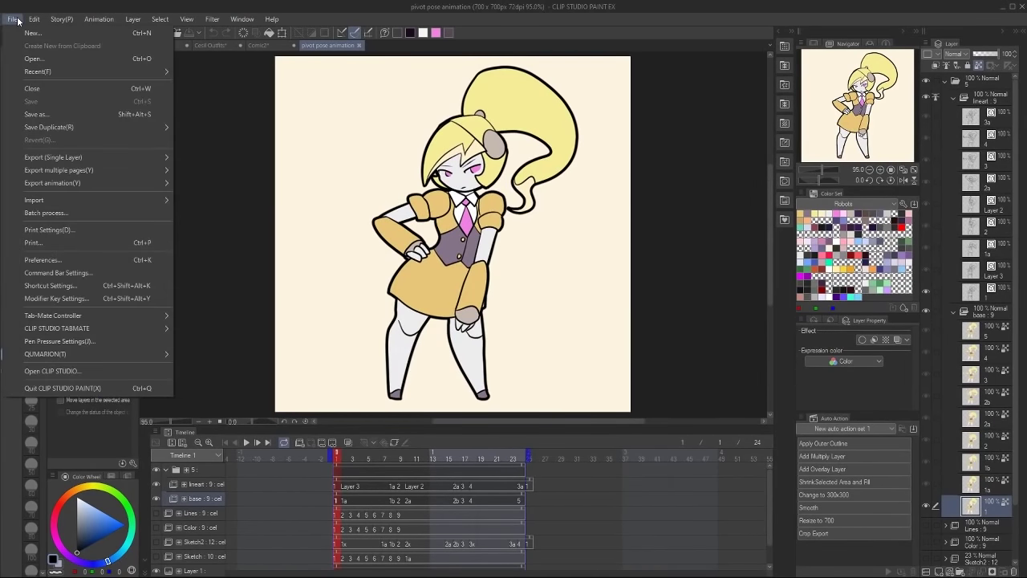
mouse_move(57, 187)
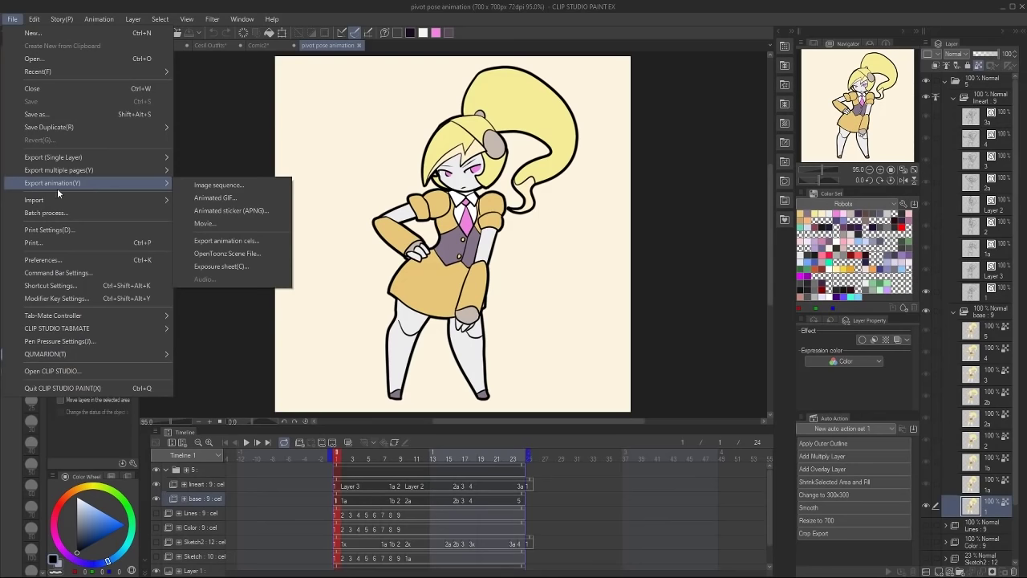
click(238, 185)
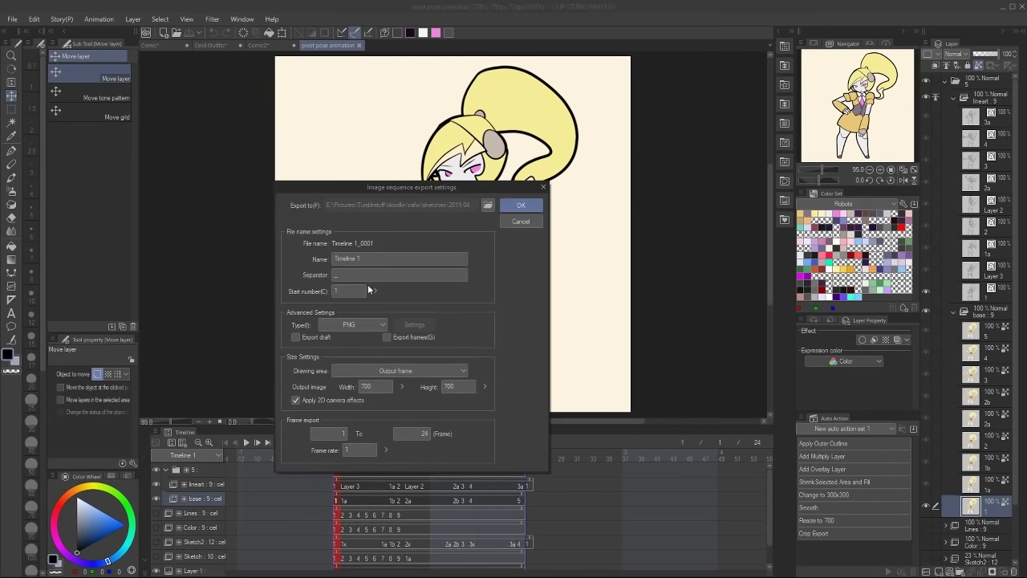
click(490, 205)
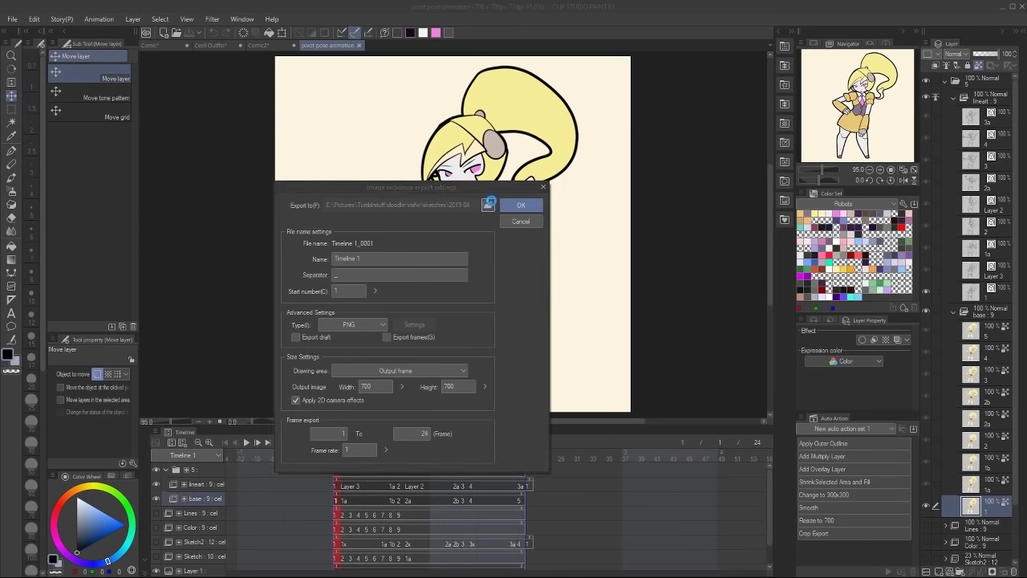
click(570, 393)
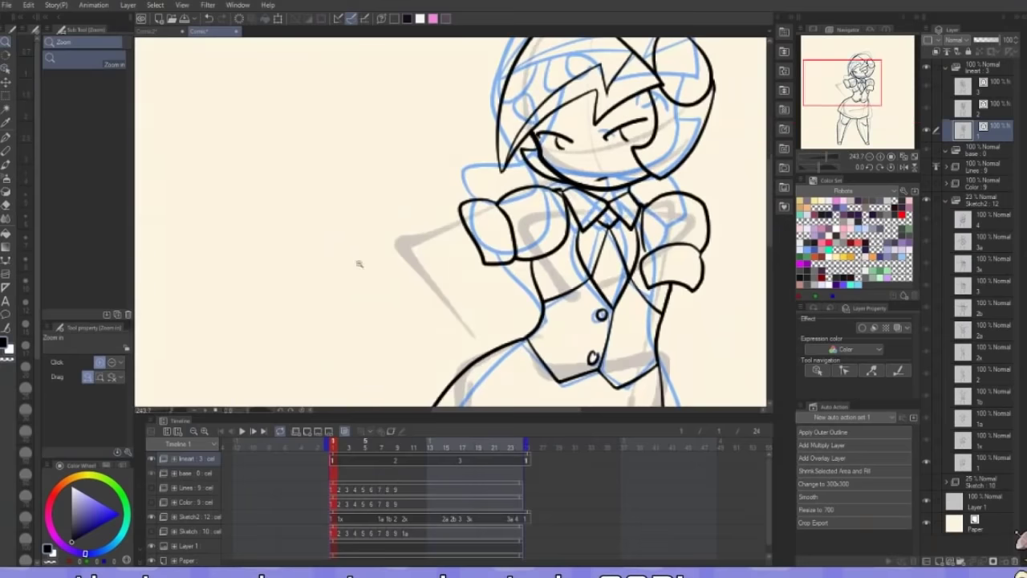
Draw a rounded forearm outline on lineart cel 1, then move and rotate its vector copy over the other arm's sketch
key(p)
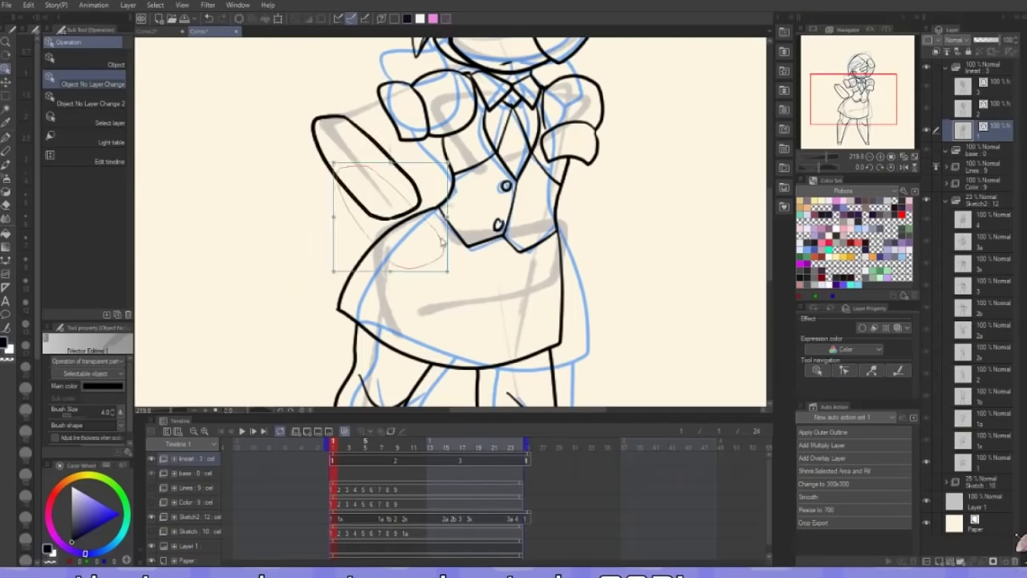
drag(394, 289, 623, 291)
drag(557, 349, 566, 349)
mouse_move(615, 314)
mouse_down()
mouse_move(564, 360)
mouse_move(574, 322)
mouse_move(568, 300)
mouse_move(596, 313)
mouse_up()
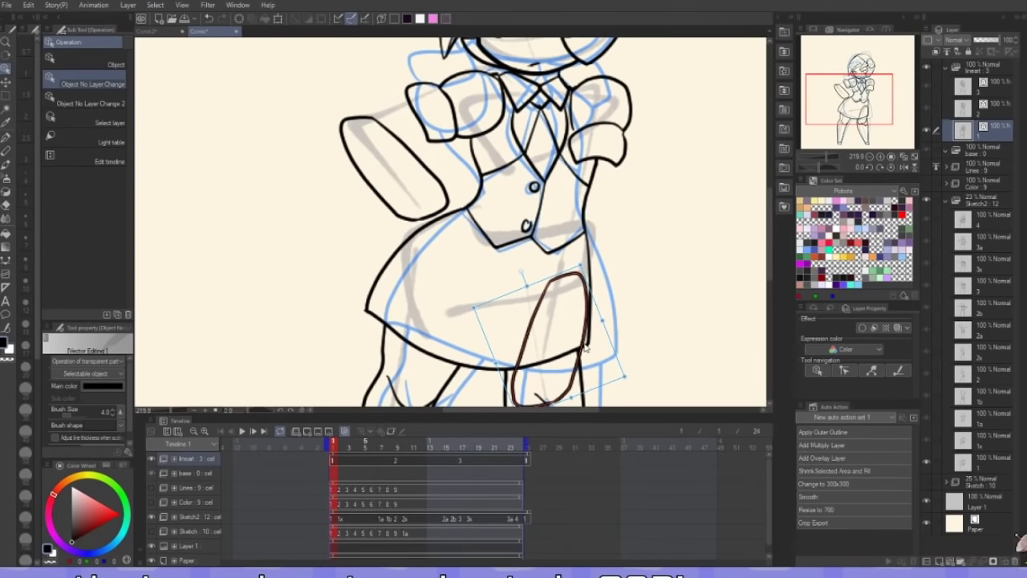
On lineart cel 2, position one forearm outline above the head, then paste a vector copy and rotate and move it beside the first
click(394, 462)
drag(554, 93, 541, 369)
scroll(535, 209, down, 5)
drag(573, 339, 444, 213)
drag(513, 169, 554, 129)
key(ctrl+c)
key(ctrl+v)
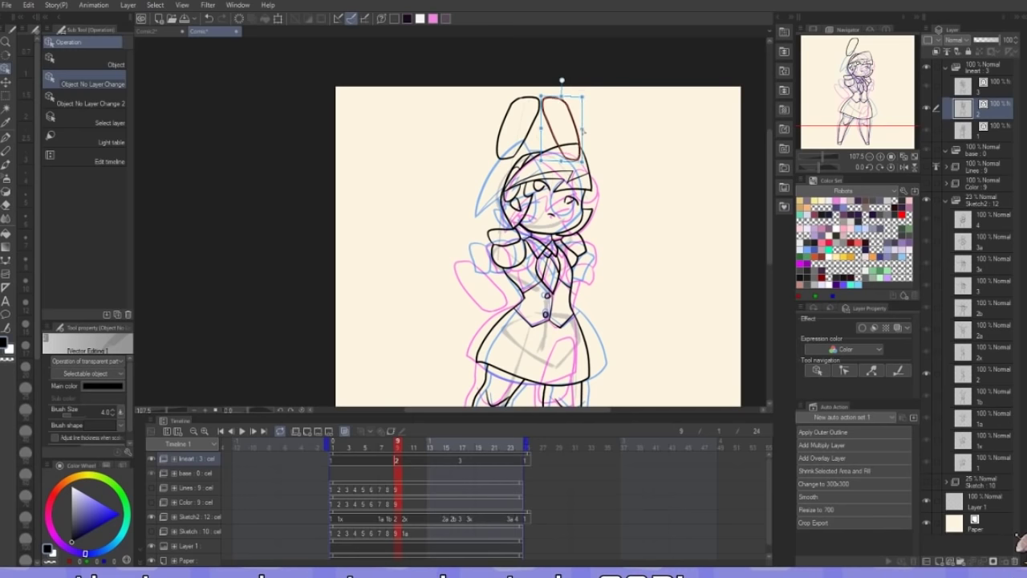
drag(561, 77, 592, 131)
drag(590, 131, 588, 166)
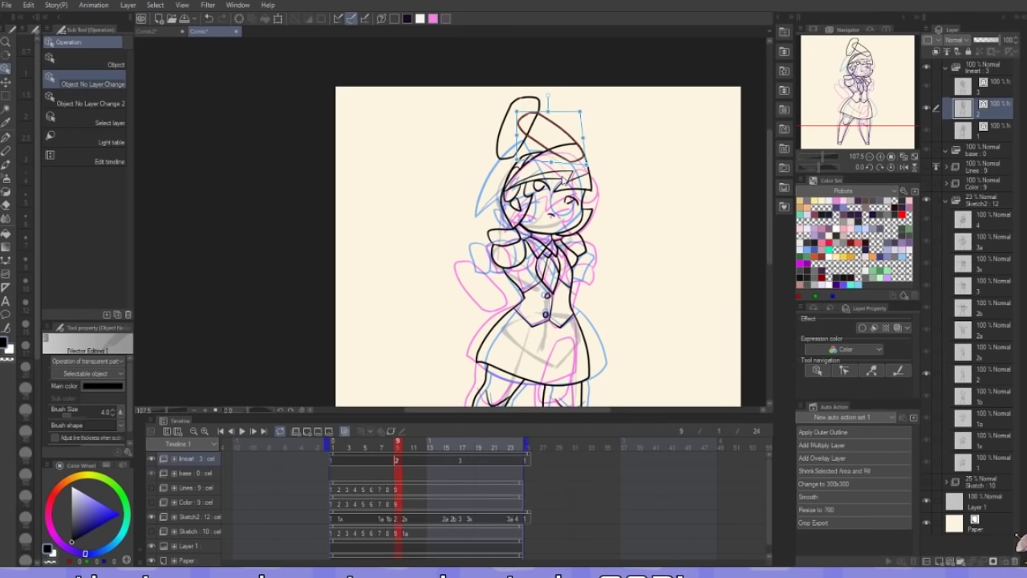
click(499, 150)
Copy the forearm outline from lineart cel 1 into cel 3, then move and rotate it over the outstretched arm's sketch
click(460, 462)
click(375, 461)
click(479, 277)
key(ctrl+c)
click(467, 460)
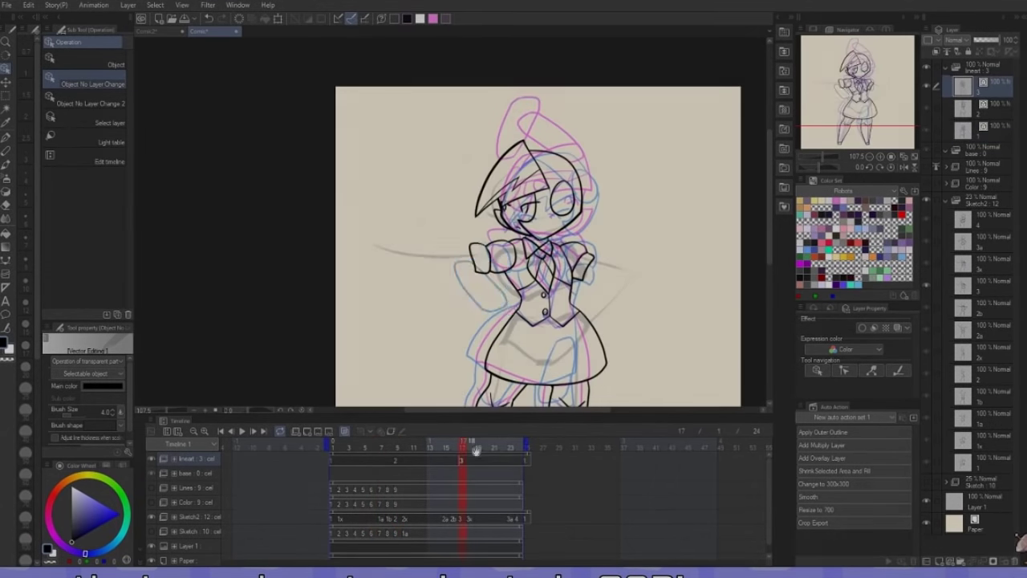
key(ctrl+v)
drag(408, 290, 392, 288)
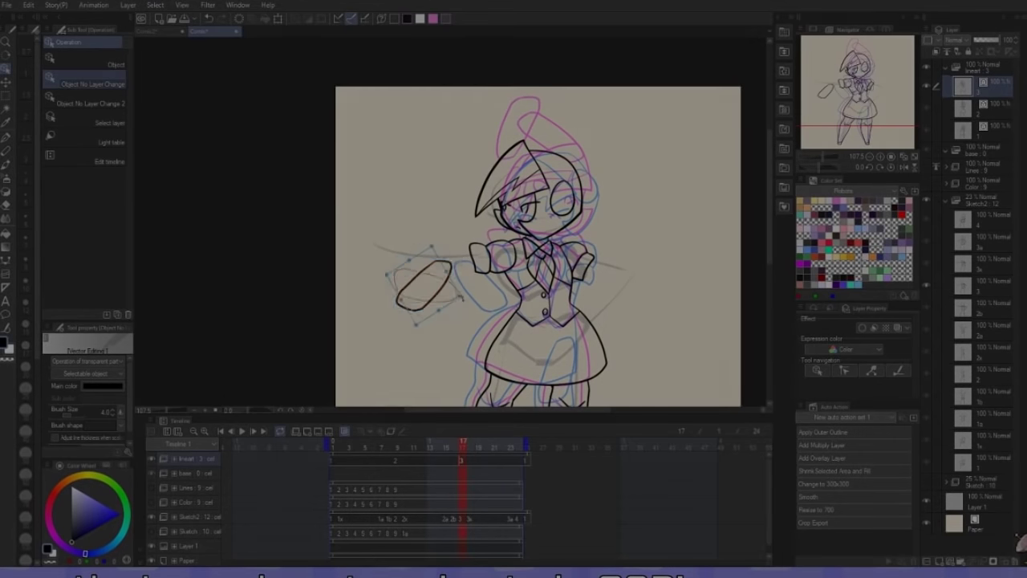